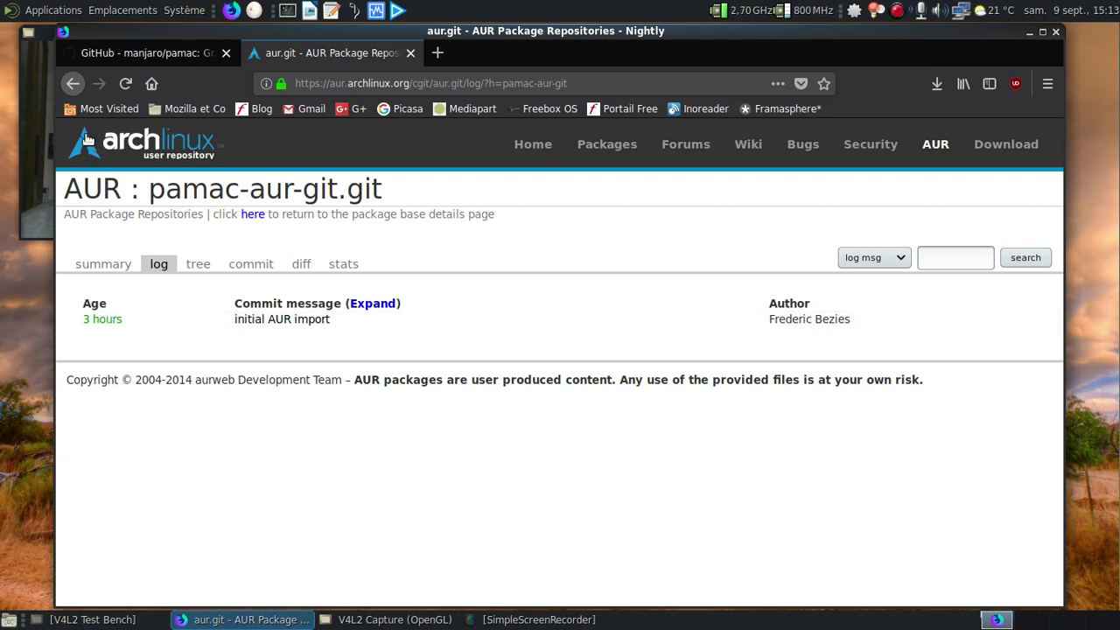
# - Return to the pamac-aur-git package page, open its PKGBUILD and read the file through to the package() section
pyautogui.click(73, 83)
pyautogui.click(901, 241)
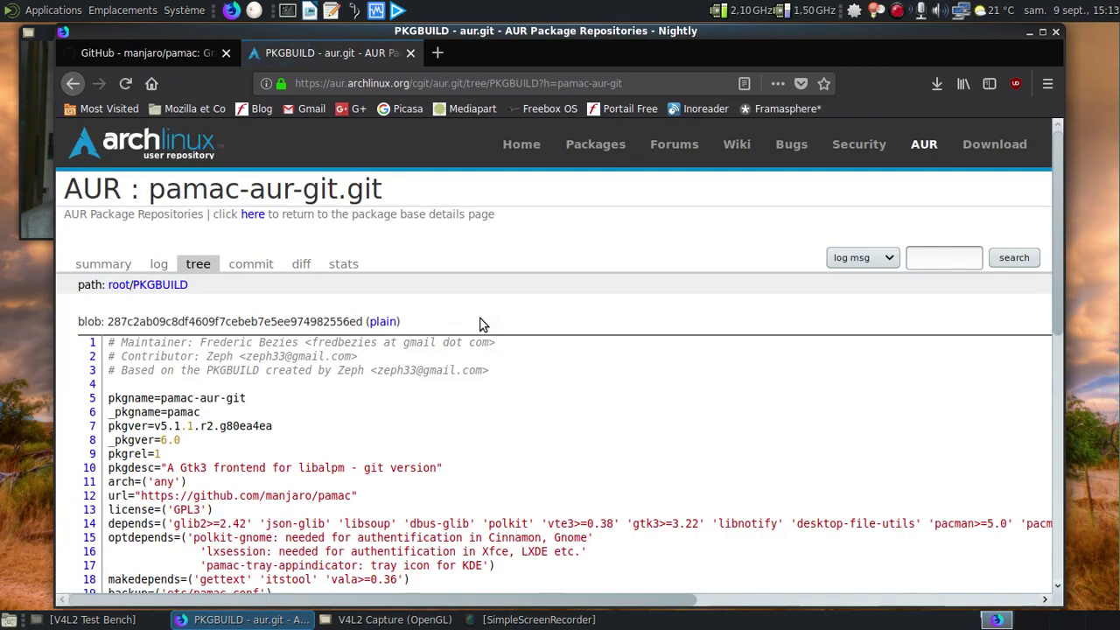
pyautogui.scroll(-3, 480, 324)
pyautogui.scroll(-1, 480, 323)
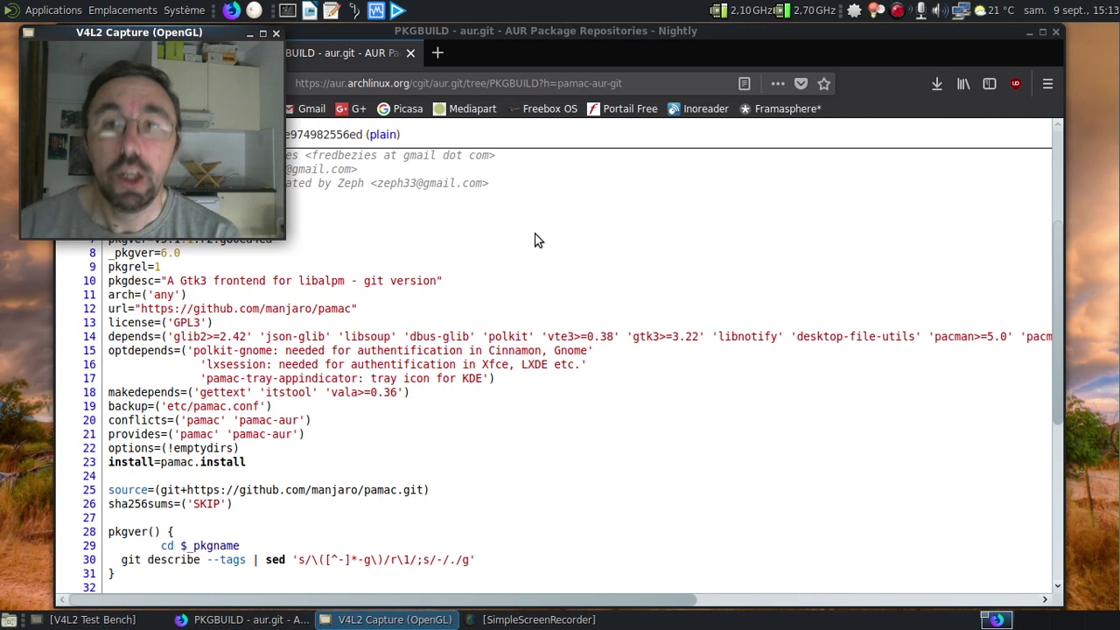
pyautogui.scroll(3, 537, 240)
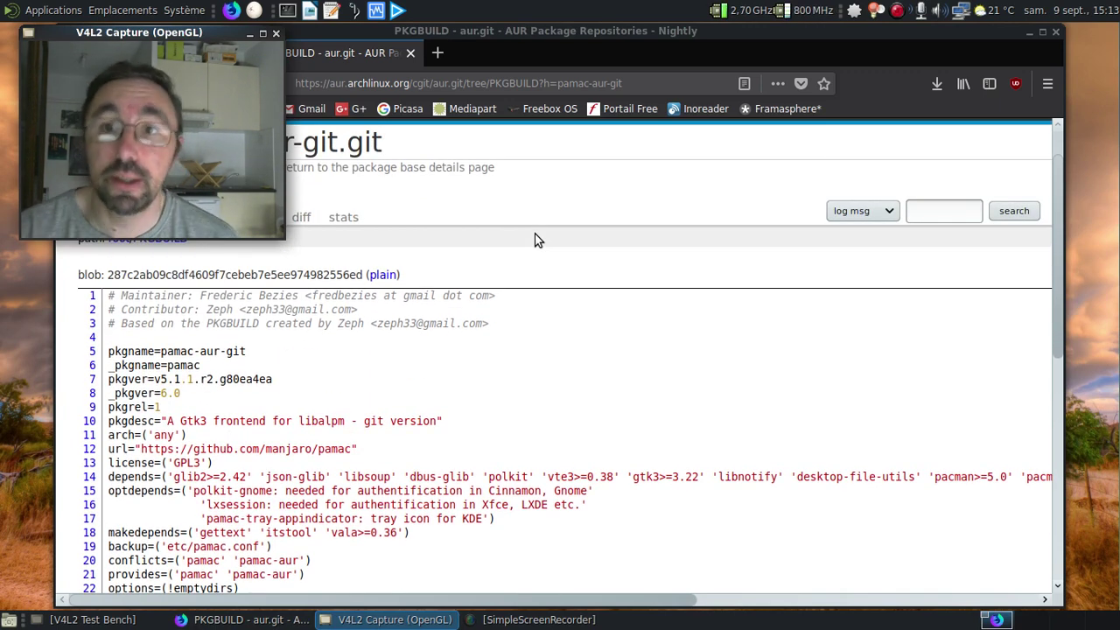
pyautogui.scroll(-2, 537, 240)
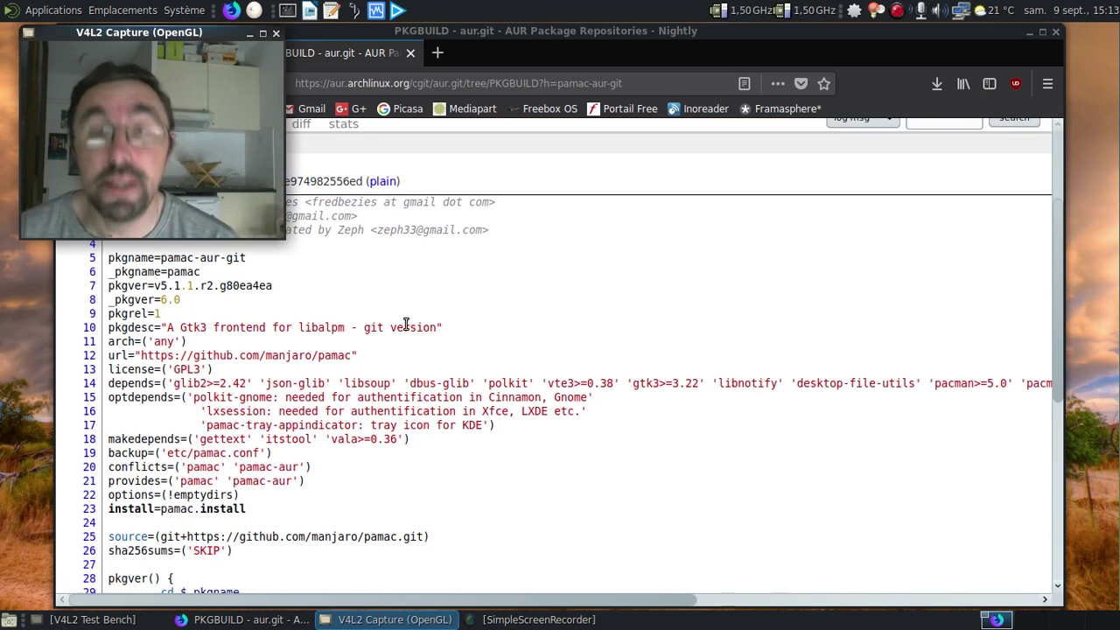
pyautogui.scroll(-2, 420, 336)
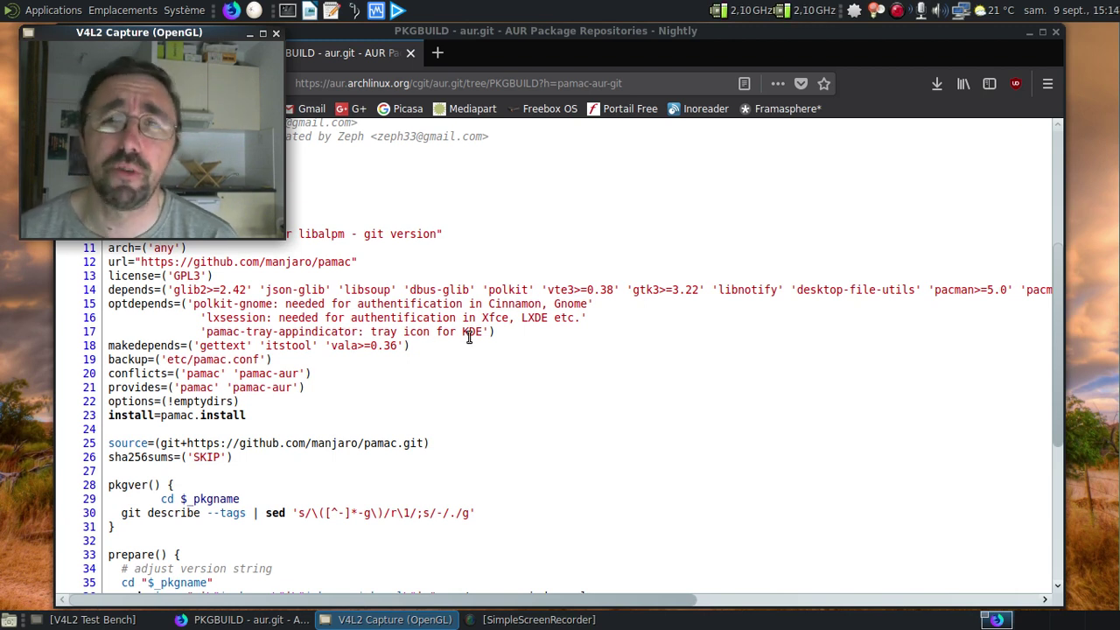
pyautogui.scroll(-3, 469, 338)
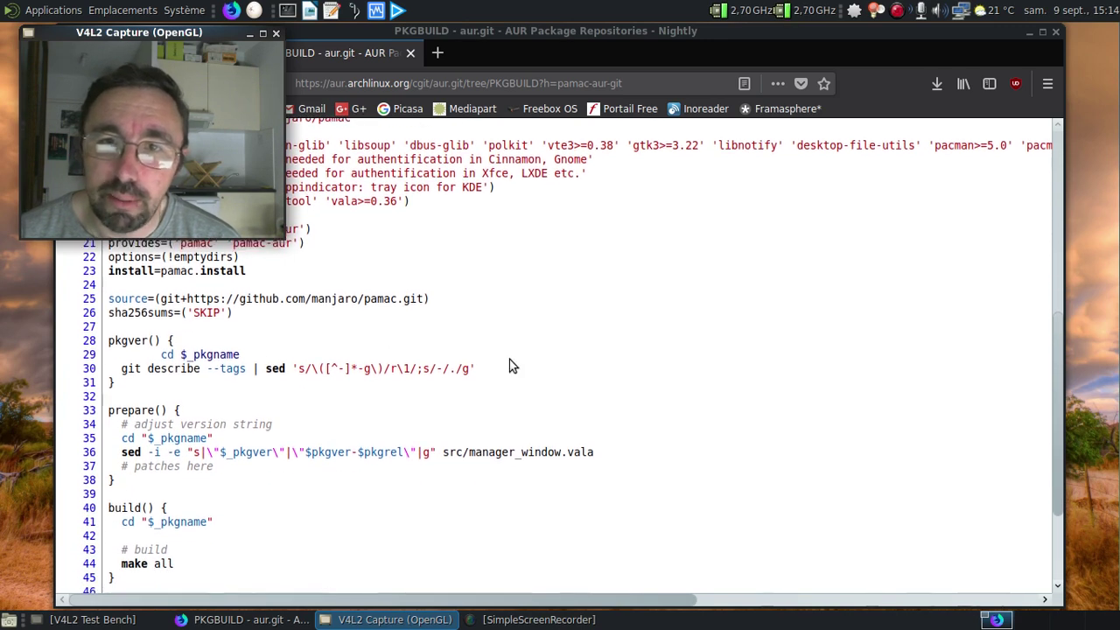
pyautogui.scroll(-2, 513, 365)
pyautogui.scroll(-1, 553, 361)
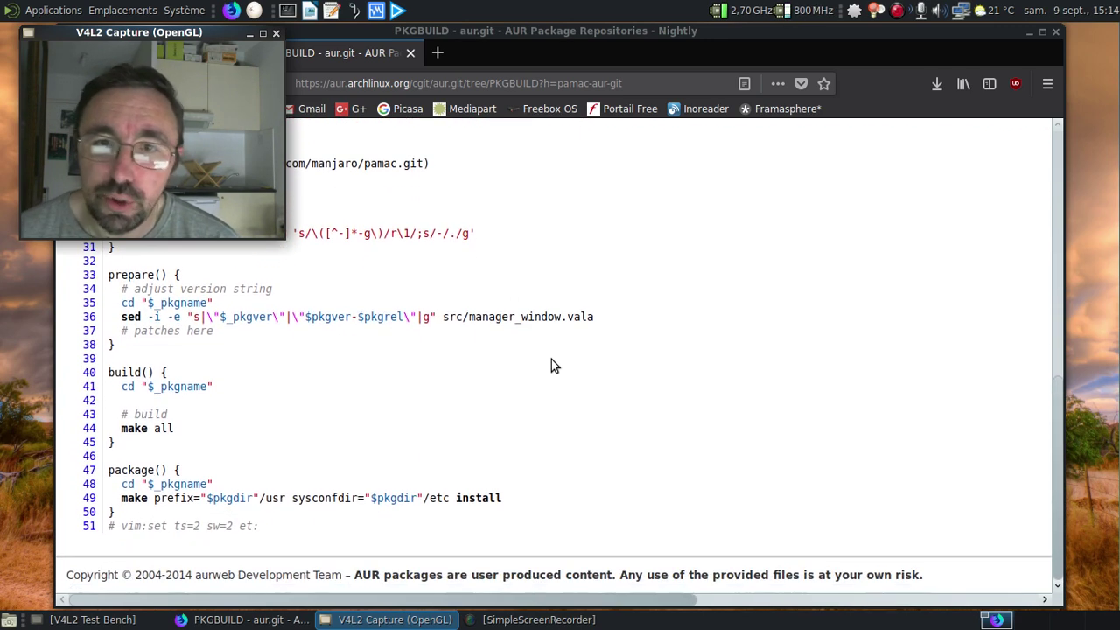
# - Close the PKGBUILD page and the browser window showing the GitHub pamac repository
pyautogui.scroll(15, 553, 361)
pyautogui.scroll(1, 554, 360)
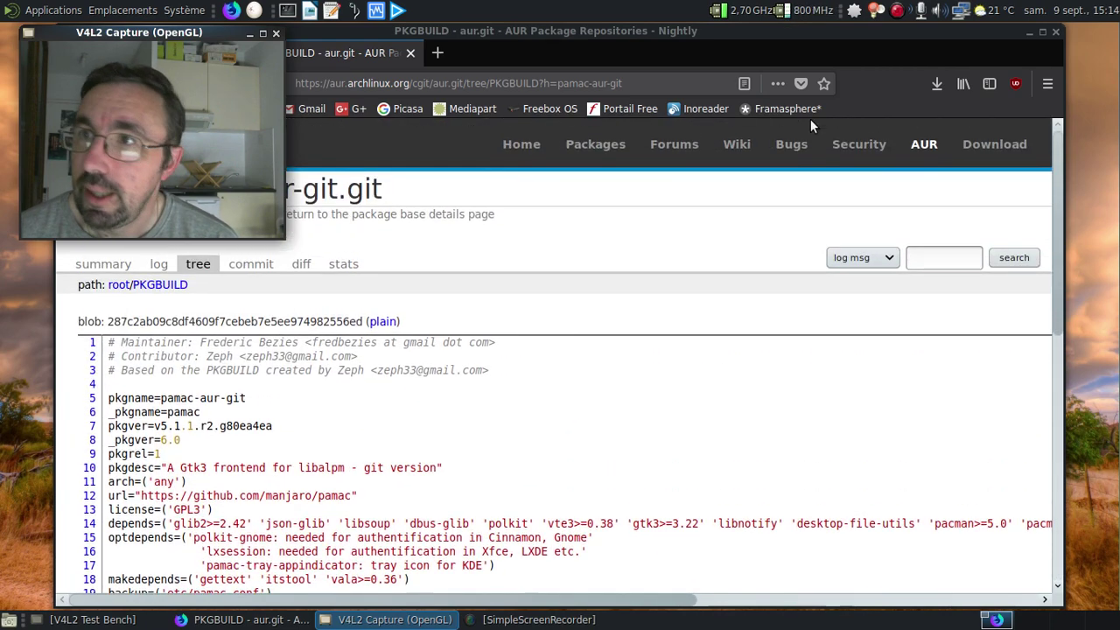
pyautogui.click(410, 53)
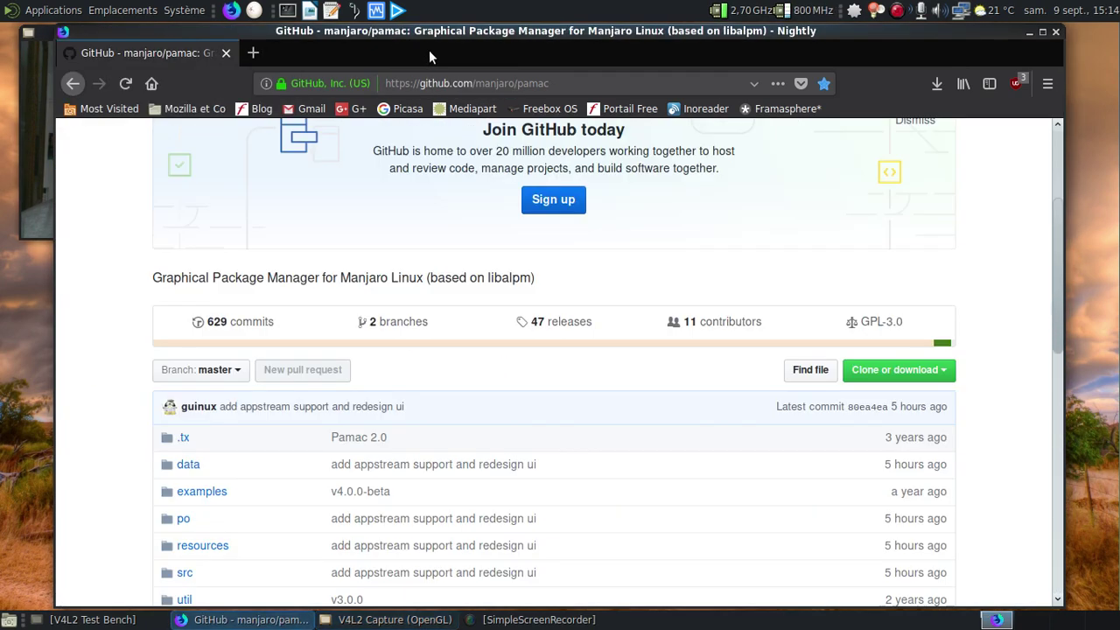
pyautogui.click(1056, 32)
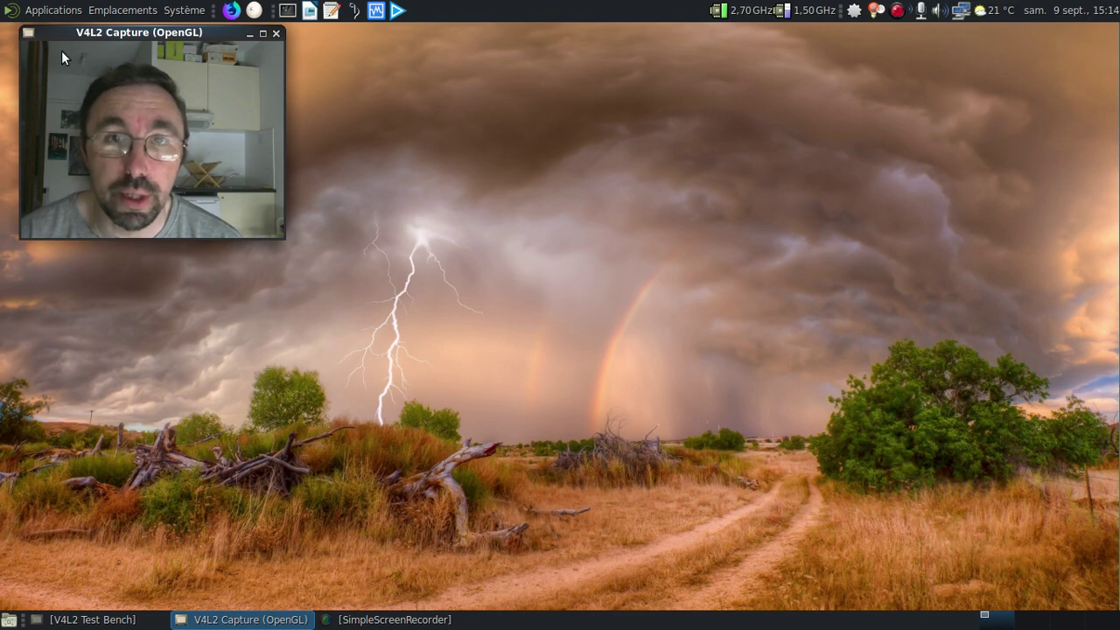
pyautogui.click(53, 9)
pyautogui.moveTo(51, 163)
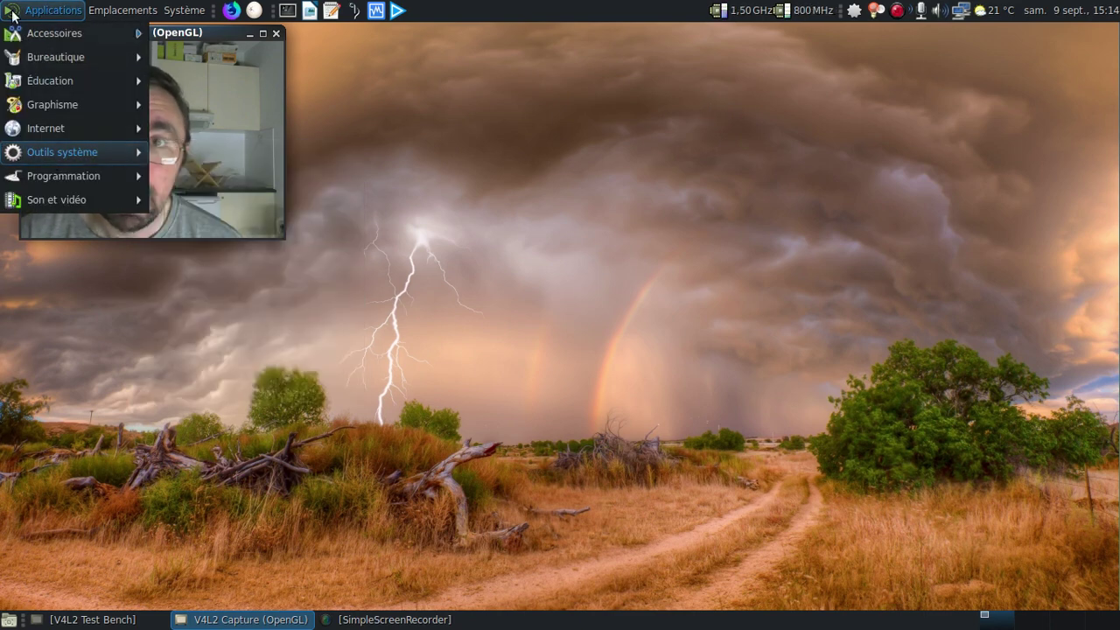
pyautogui.click(183, 9)
pyautogui.moveTo(187, 59)
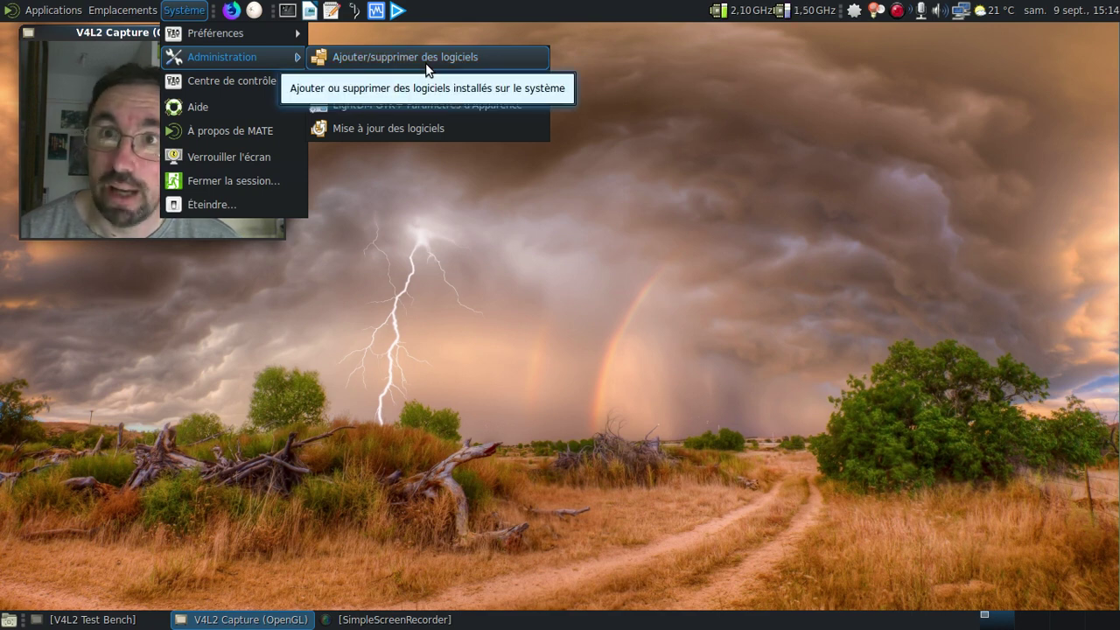
pyautogui.click(728, 131)
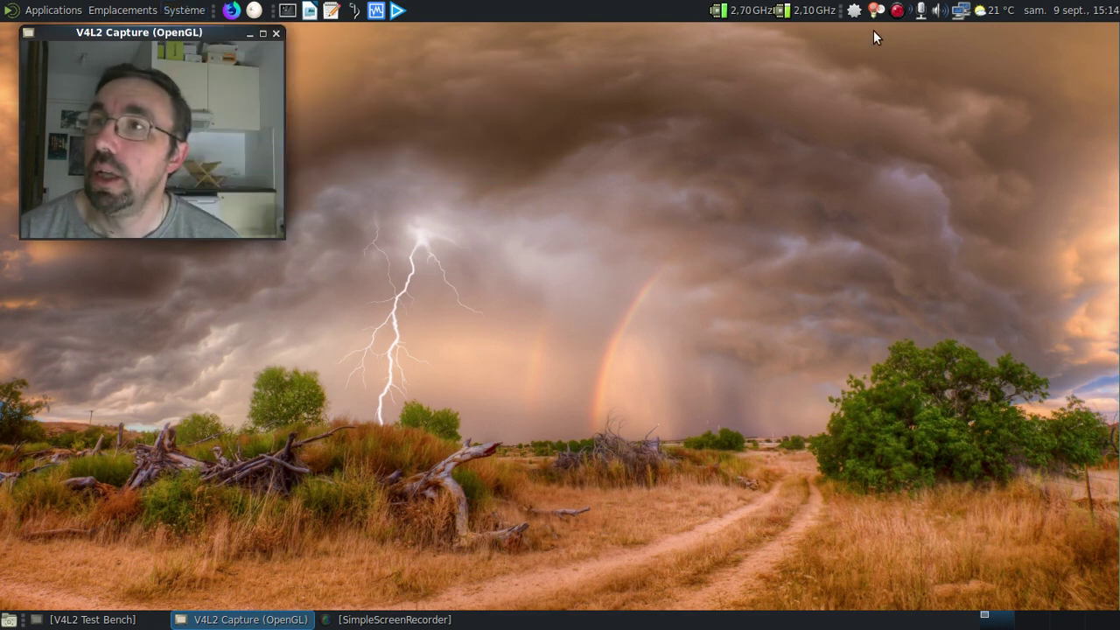
pyautogui.moveTo(856, 14)
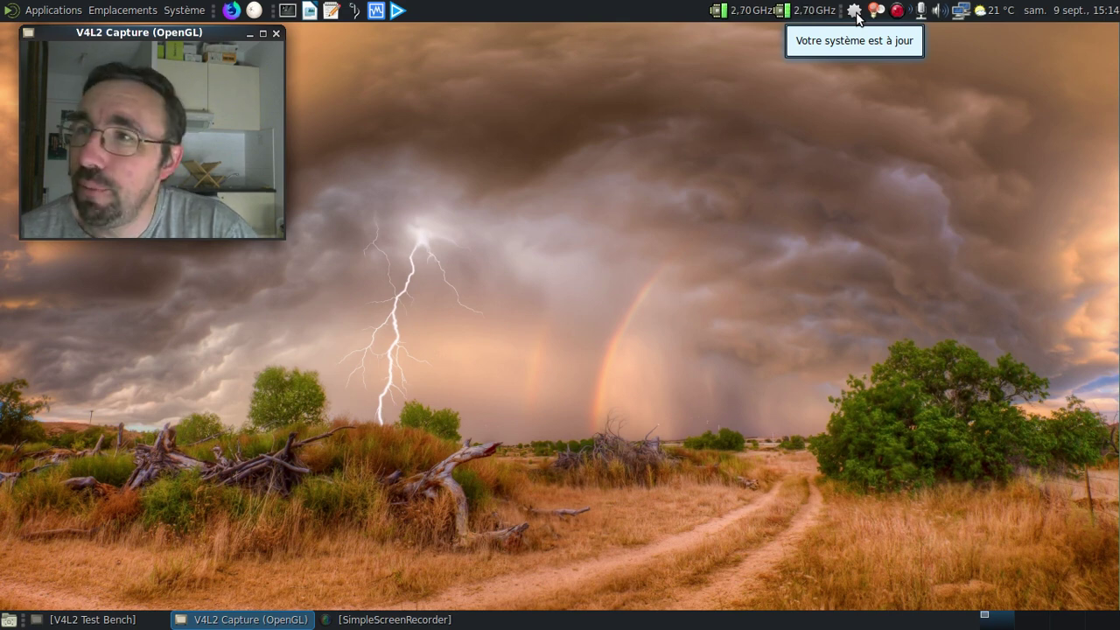
pyautogui.click(854, 12)
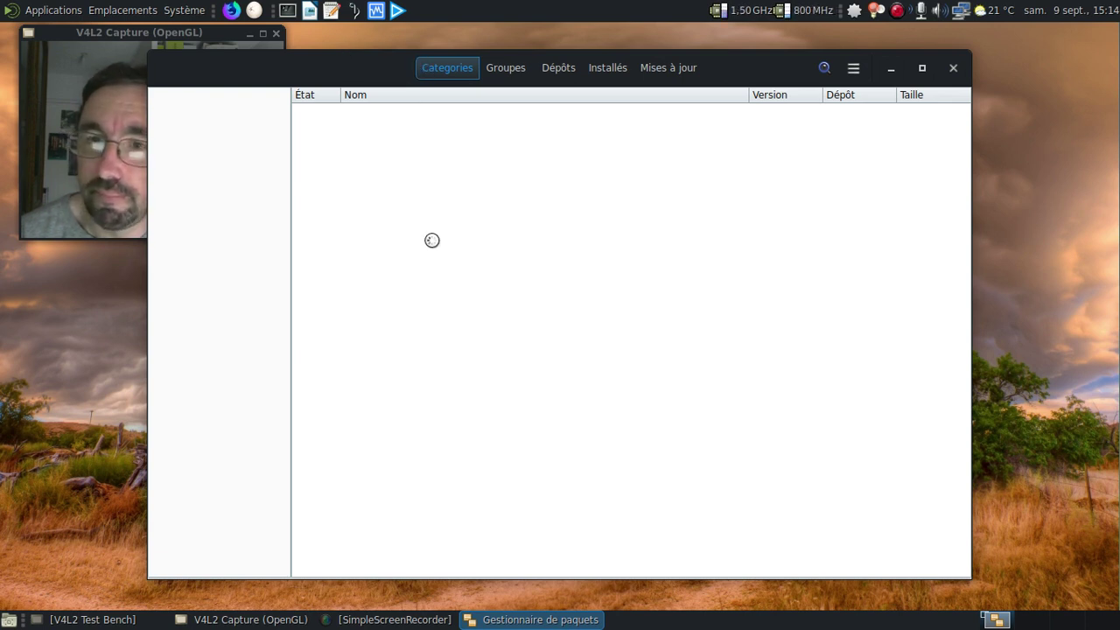
pyautogui.click(525, 626)
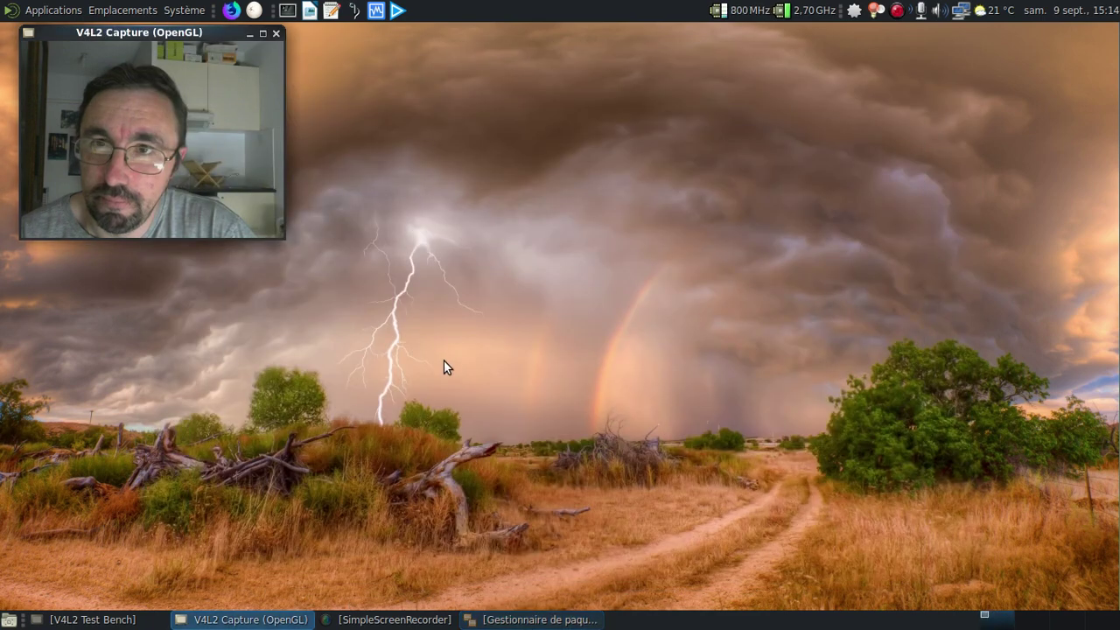
pyautogui.click(529, 619)
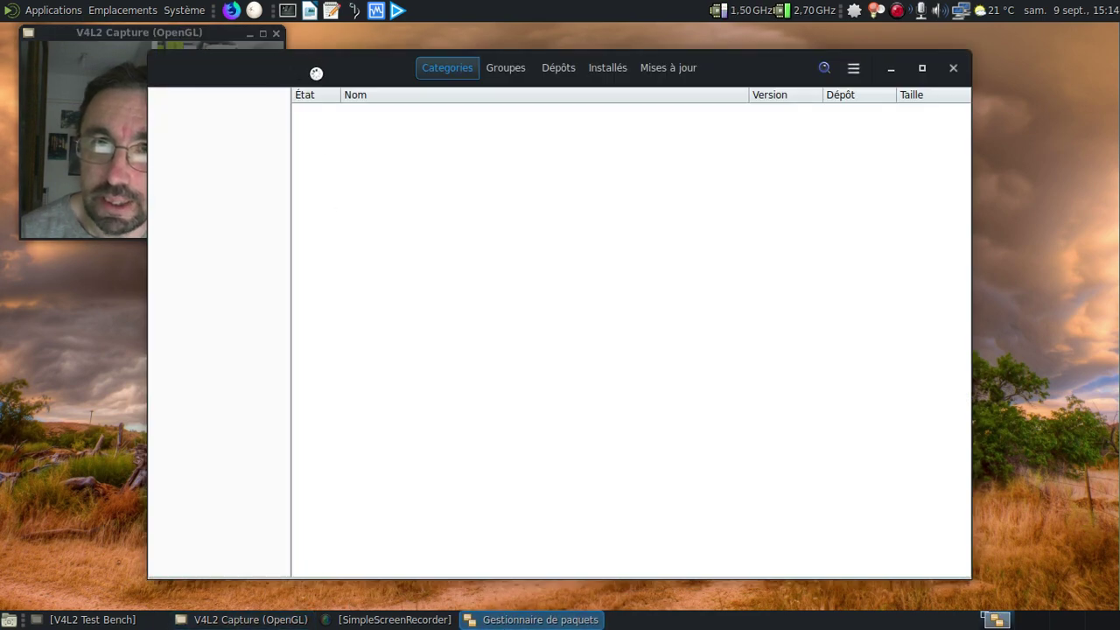
pyautogui.click(953, 67)
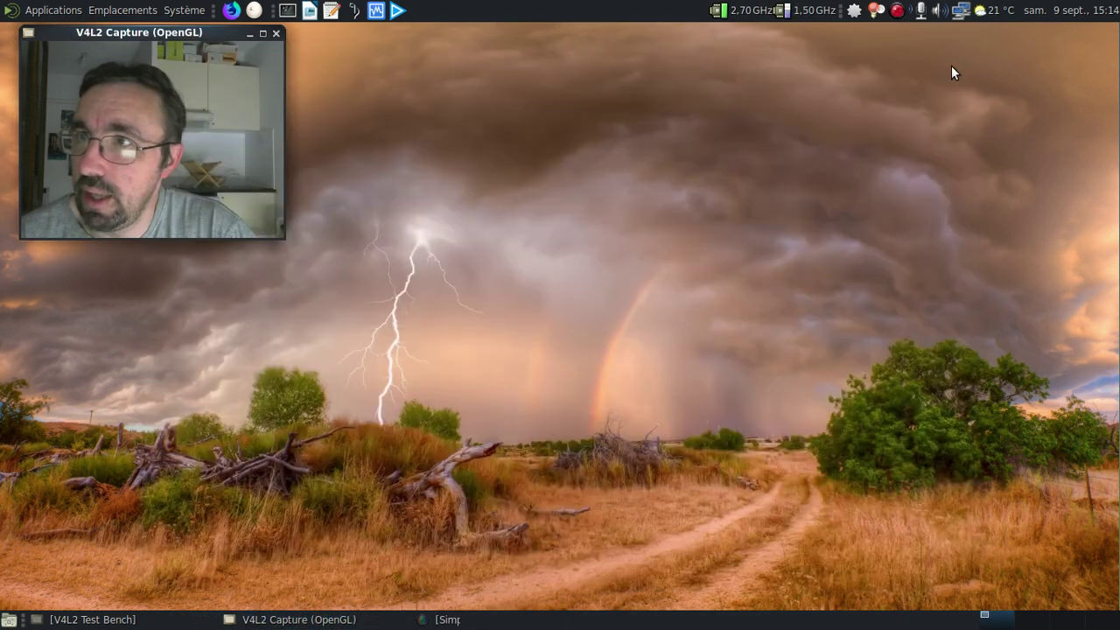
# - Open the Pamac package manager and move its window clear of the webcam view
pyautogui.click(852, 15)
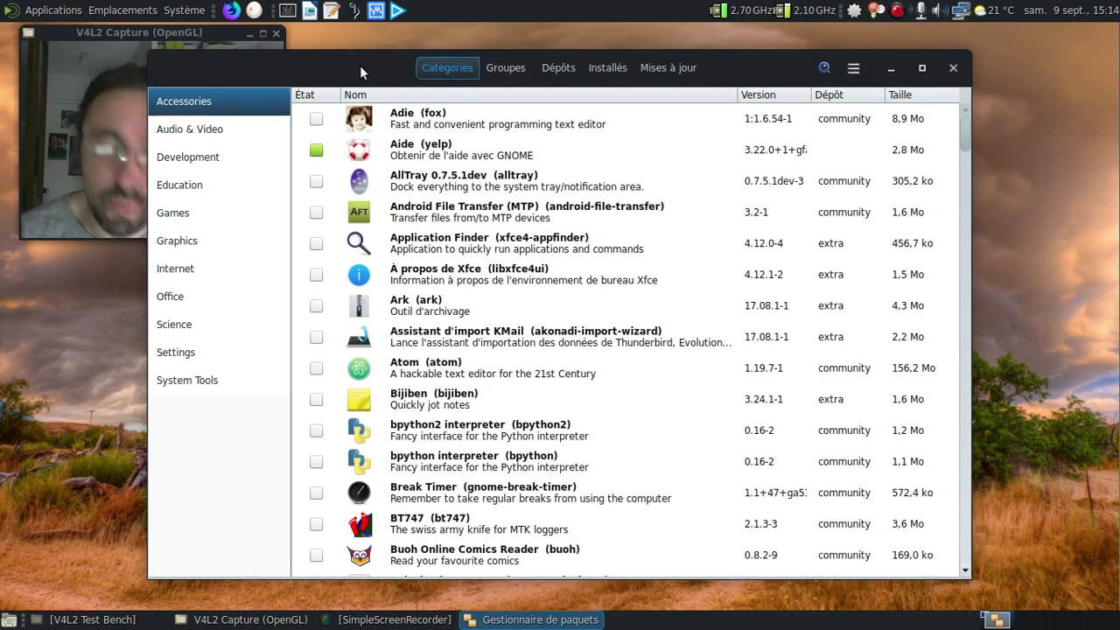
pyautogui.moveTo(328, 61); pyautogui.dragTo(469, 57)
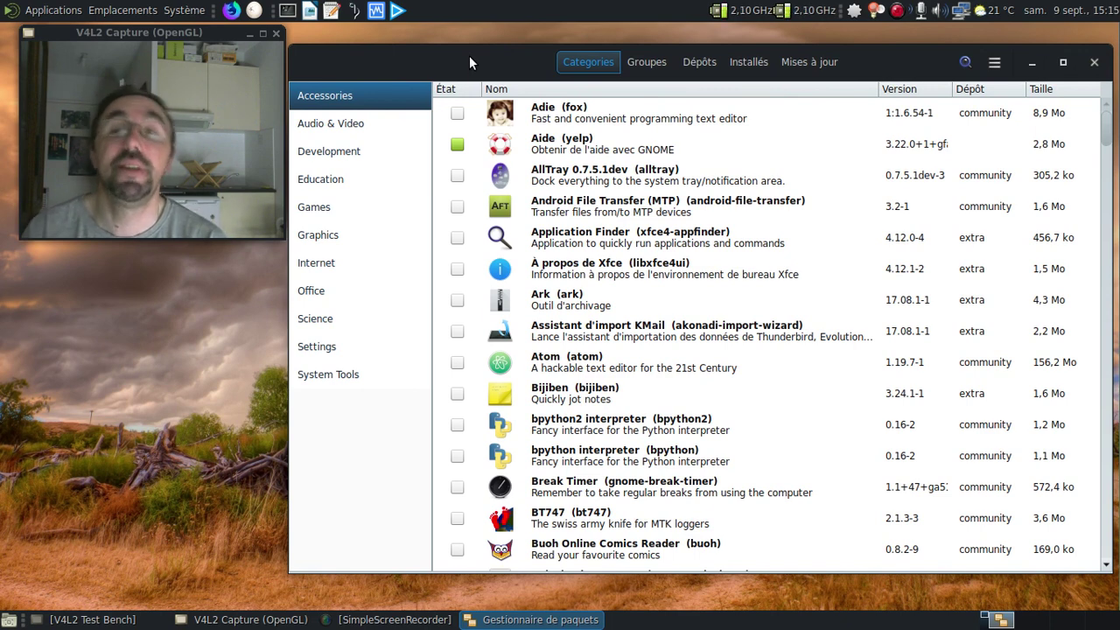
# - Check Pamac's About information and the project website it links to, closing both when done
pyautogui.click(993, 63)
pyautogui.click(936, 246)
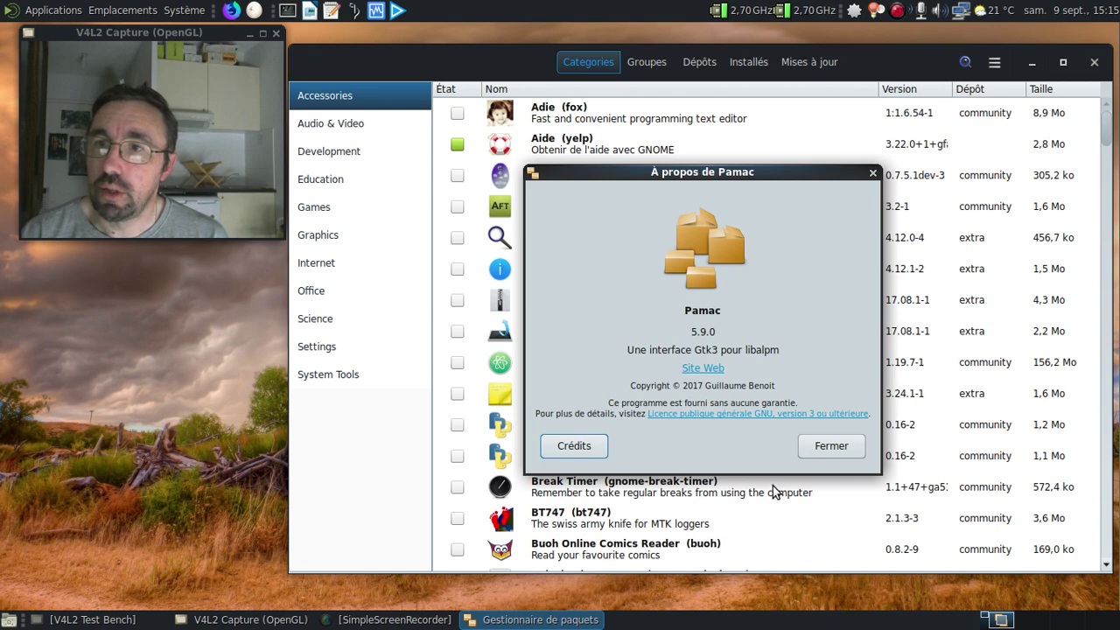
pyautogui.click(691, 369)
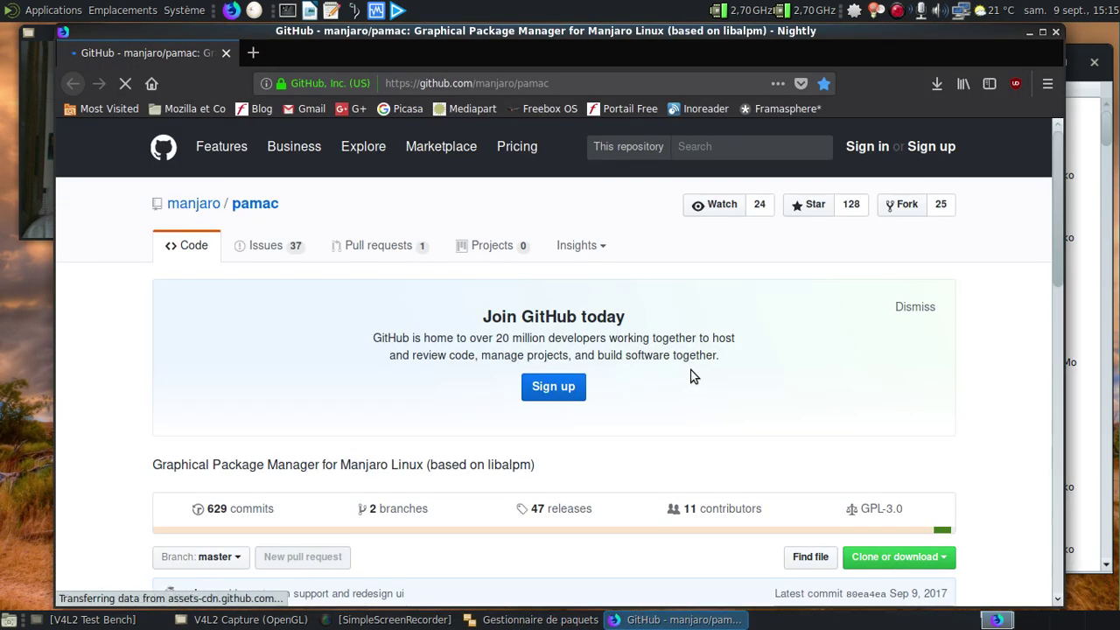
pyautogui.scroll(-3, 691, 374)
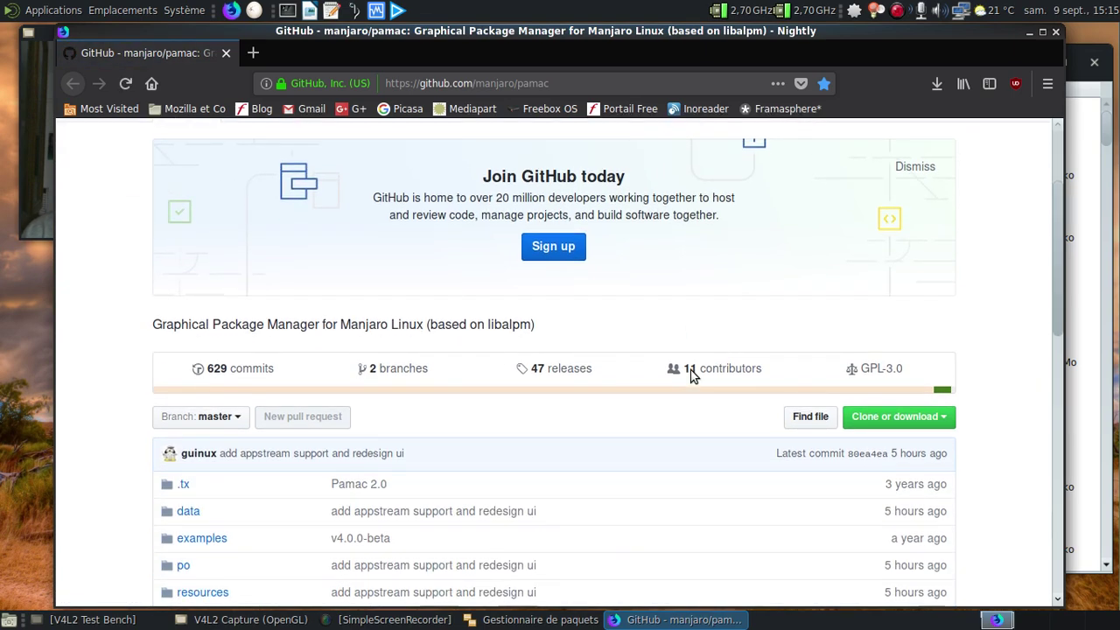
pyautogui.click(1055, 33)
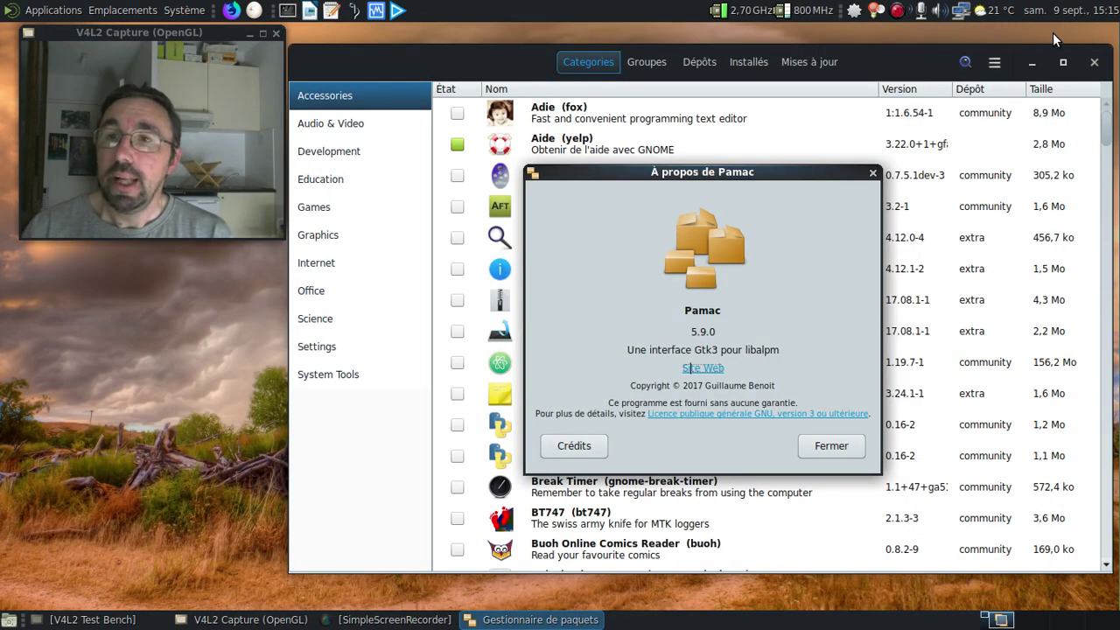
pyautogui.click(873, 174)
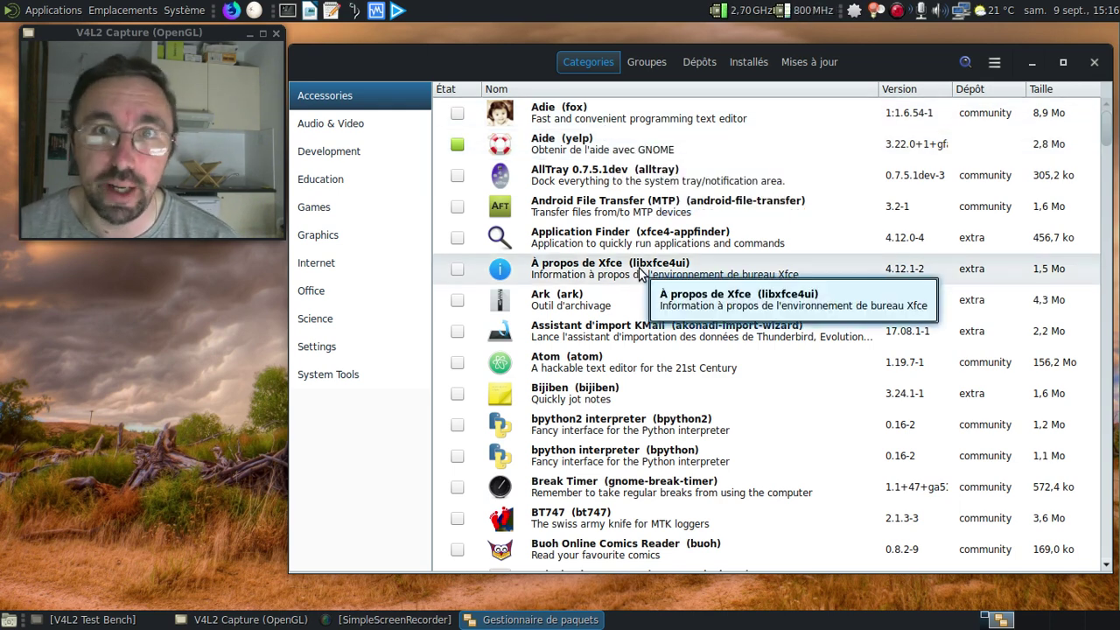
# - Browse the packages in the Accessories category, then select the Audio & Video and Development categories
pyautogui.scroll(-3, 639, 273)
pyautogui.scroll(-20, 638, 273)
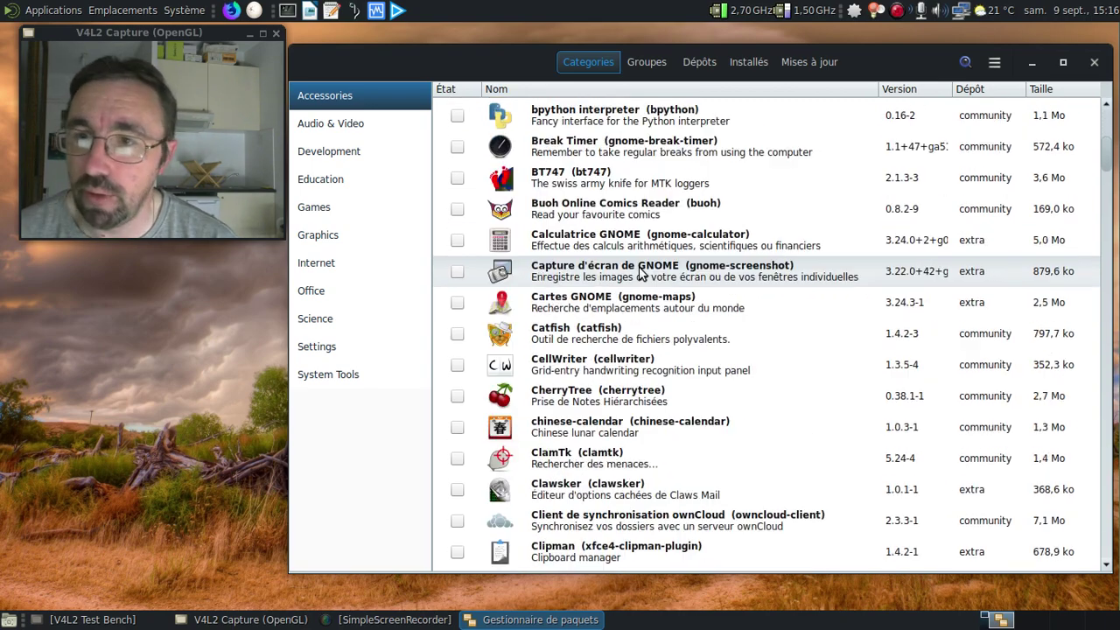
pyautogui.scroll(-7, 639, 274)
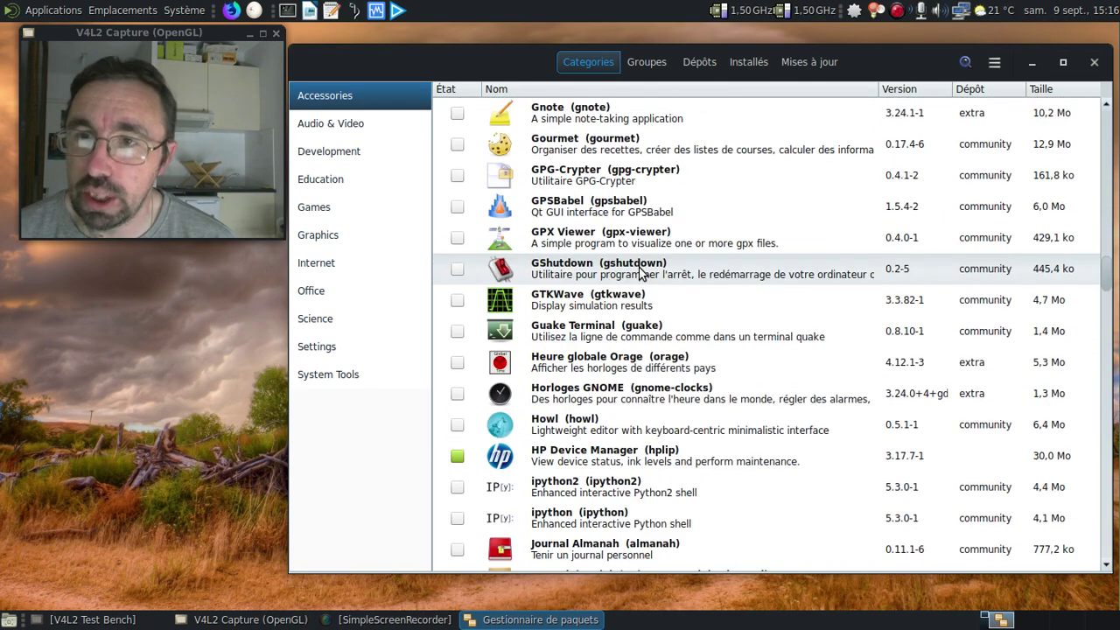
pyautogui.scroll(4, 568, 263)
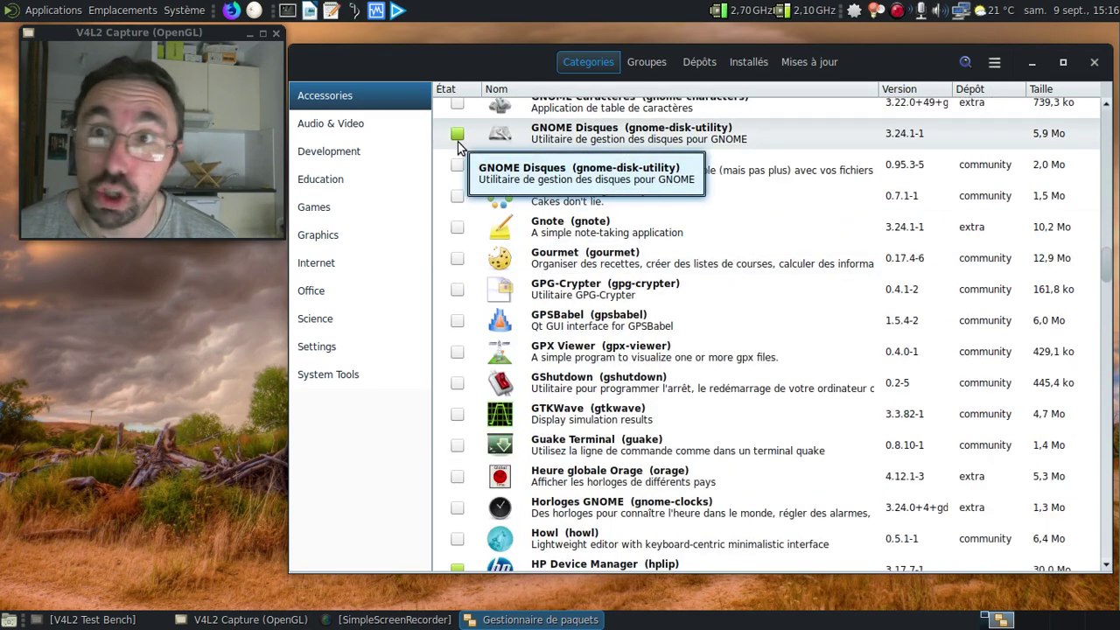
pyautogui.scroll(-6, 748, 197)
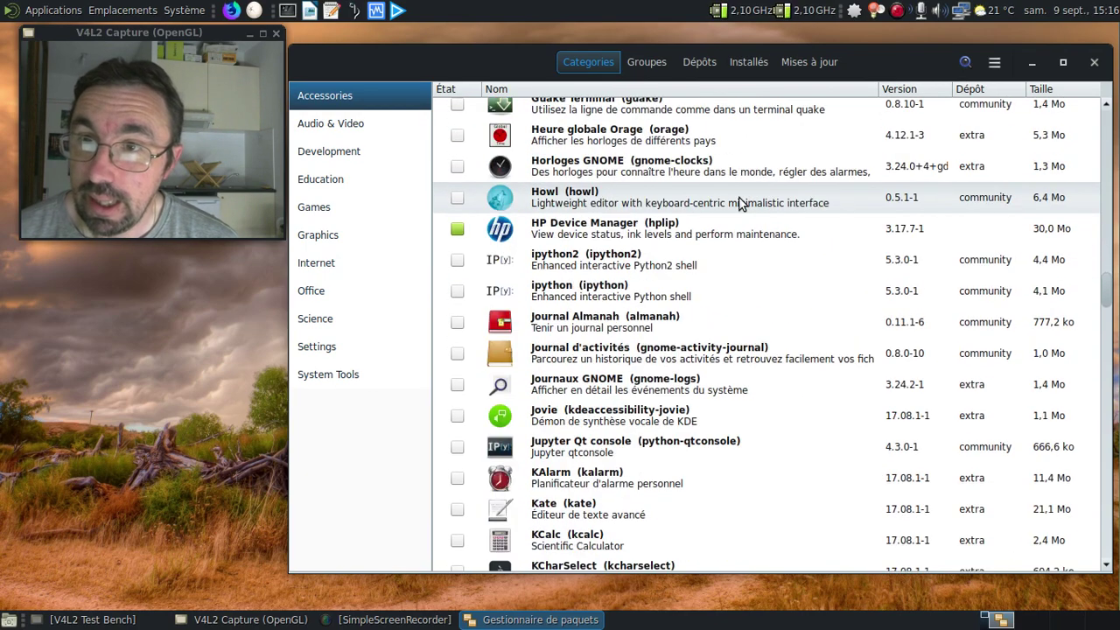
pyautogui.scroll(-4, 736, 201)
pyautogui.click(325, 124)
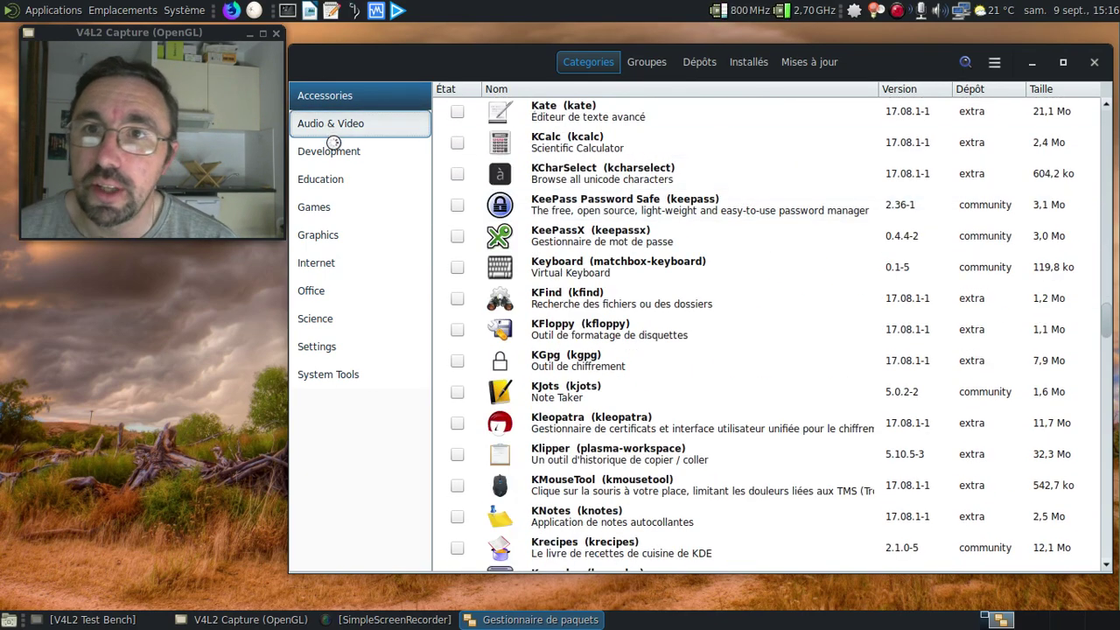
pyautogui.click(333, 153)
# - Show the packages by group and look through the list of available groups
pyautogui.click(631, 70)
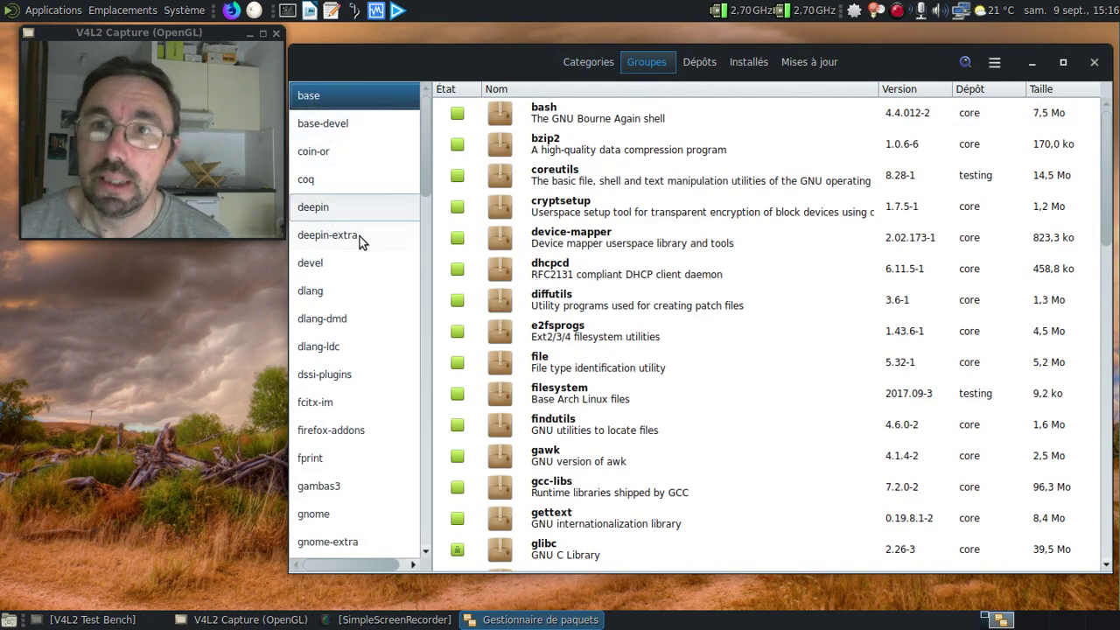
pyautogui.scroll(-5, 368, 235)
pyautogui.scroll(-12, 367, 234)
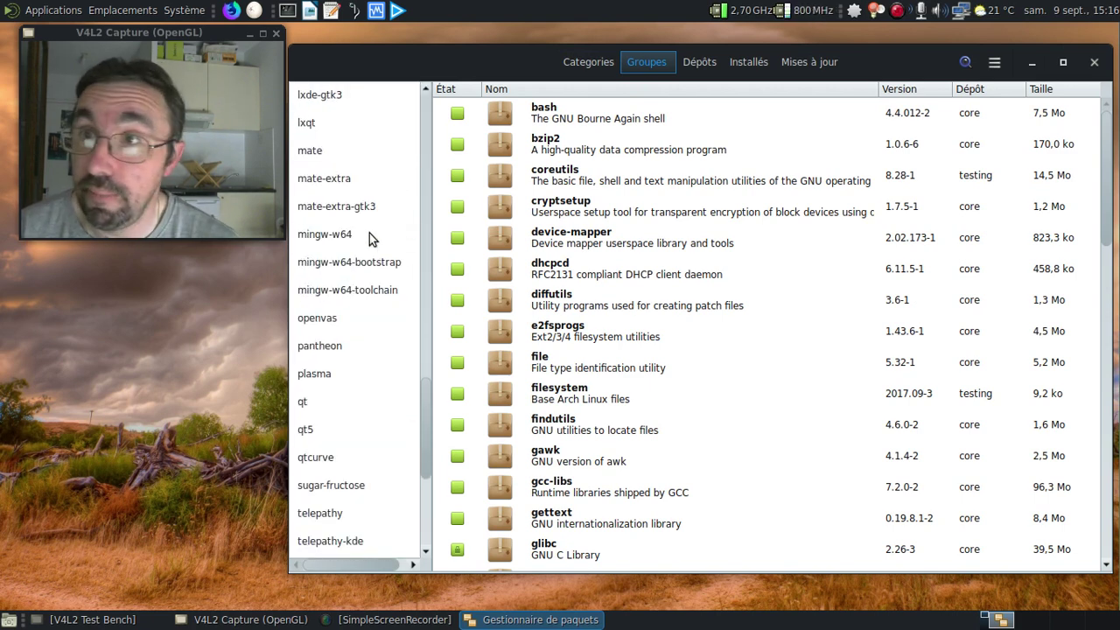
# - Show the packages by repository, selecting community and then community-testing
pyautogui.click(691, 58)
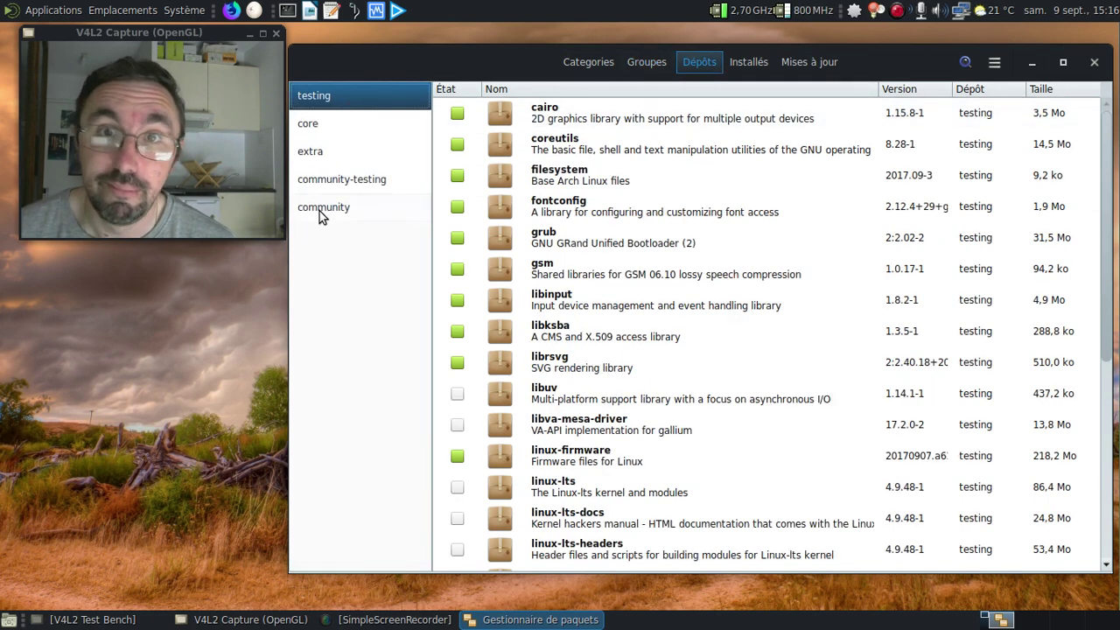
pyautogui.click(319, 209)
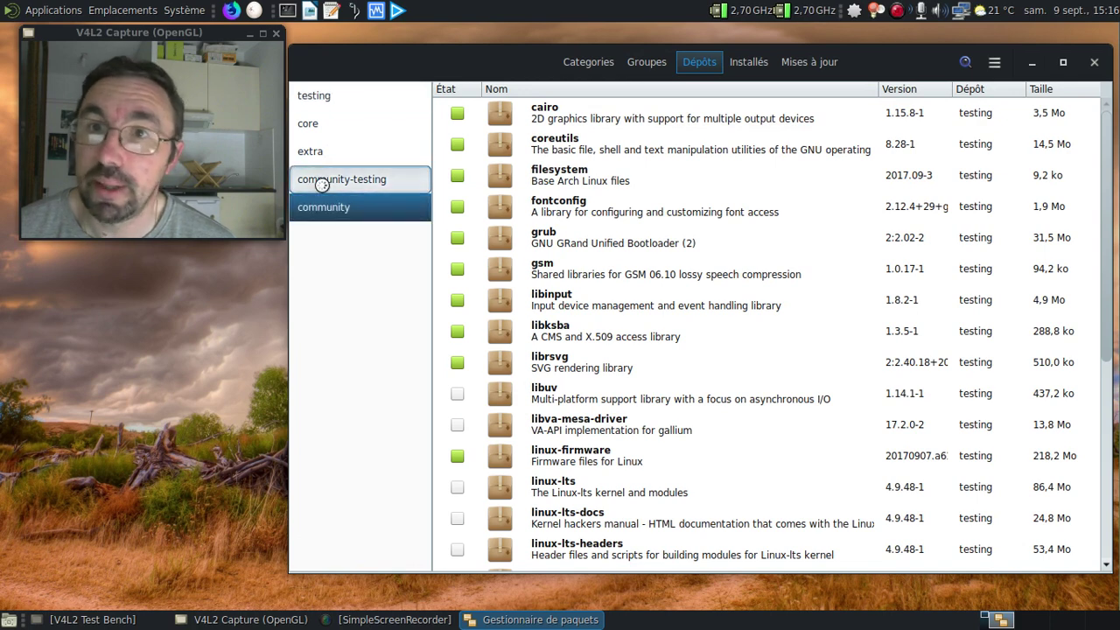
pyautogui.click(321, 182)
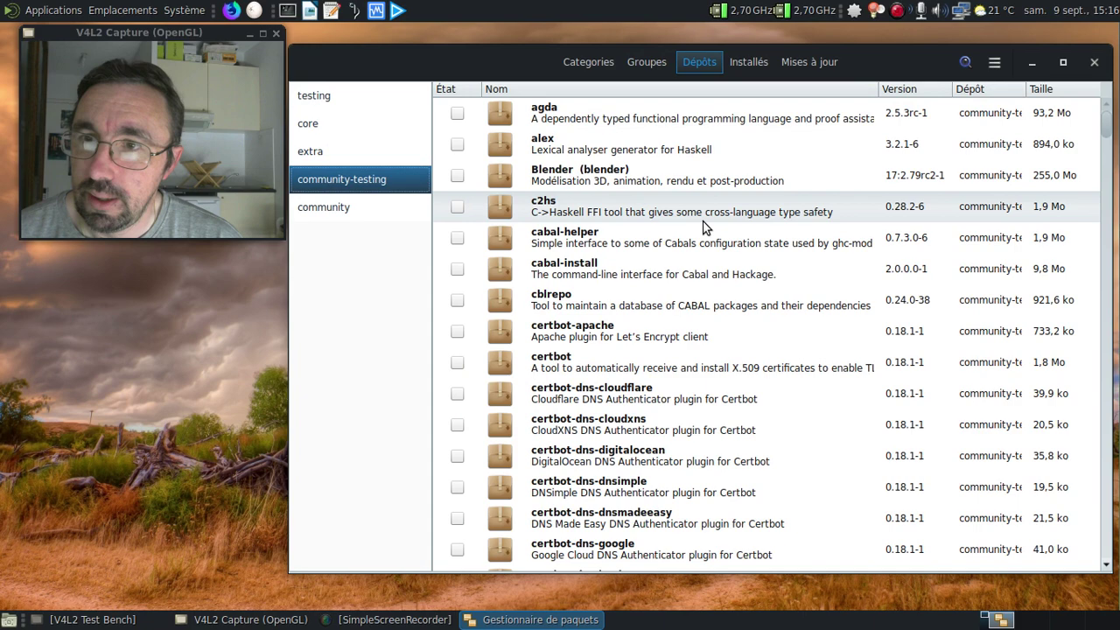
# - Select the community repository and look through its packages
pyautogui.click(339, 206)
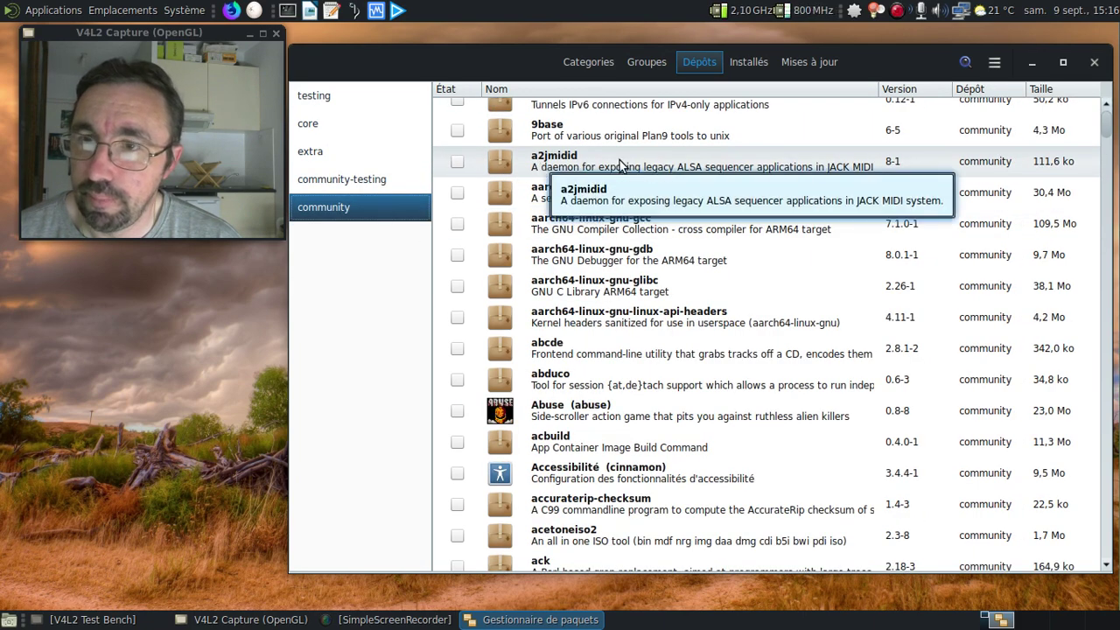
pyautogui.scroll(-5, 623, 165)
pyautogui.scroll(-3, 609, 197)
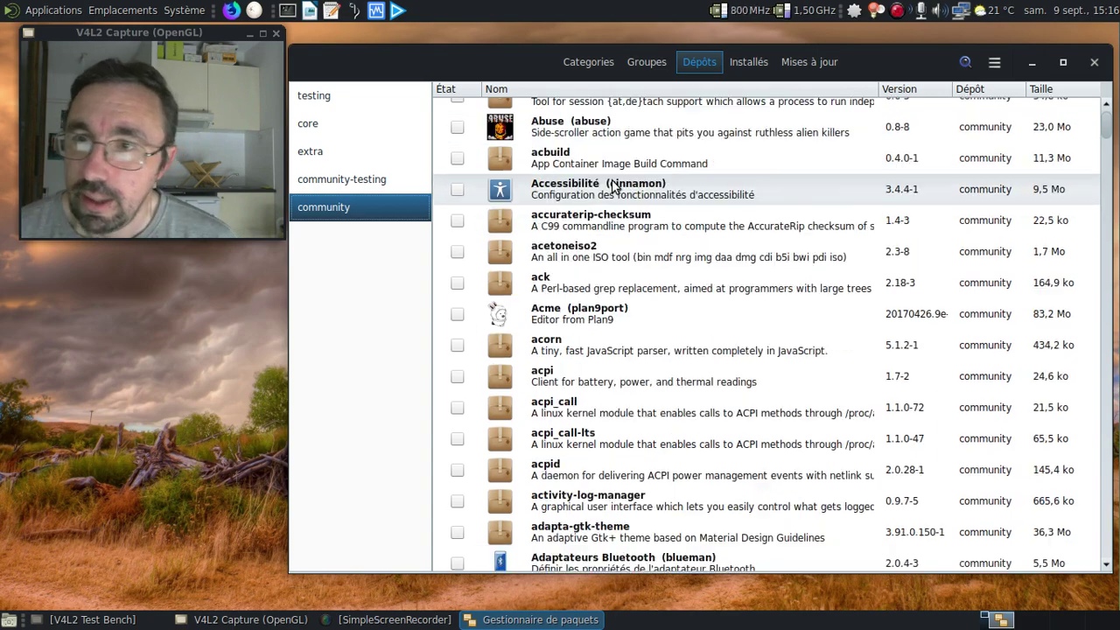
pyautogui.scroll(-3, 611, 179)
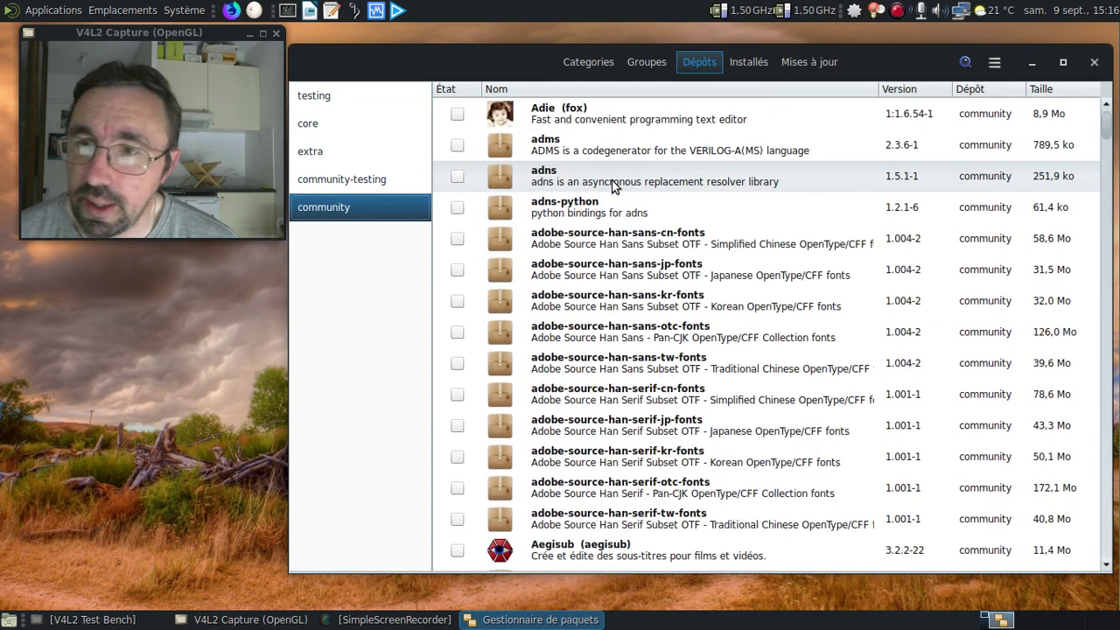
pyautogui.scroll(9, 612, 179)
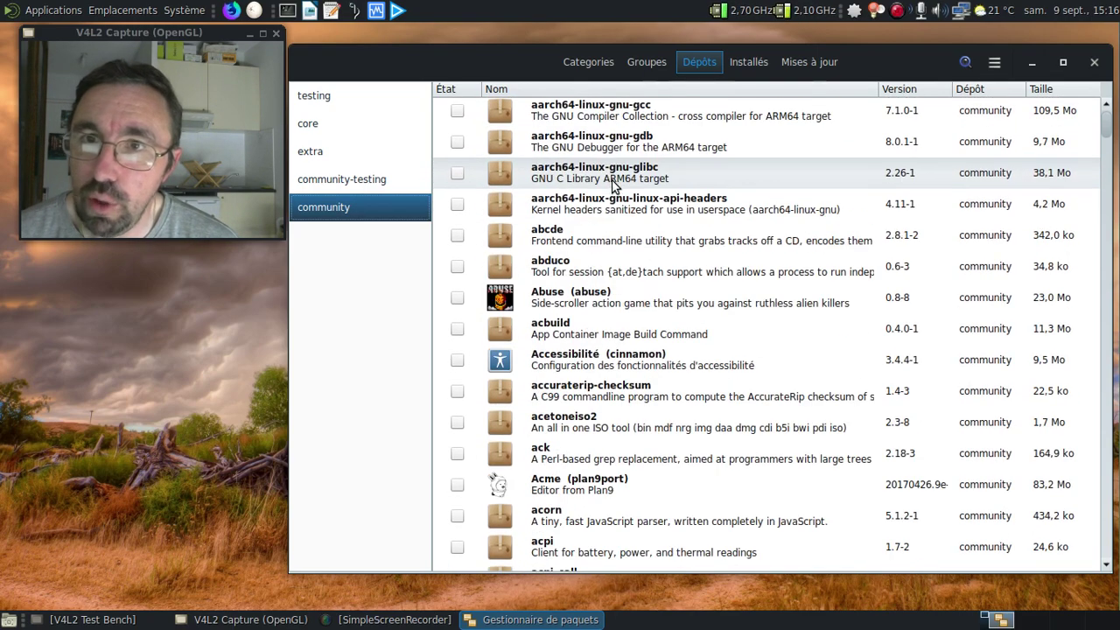
# - Sort the community packages by state with installed ones first, and look through the installed packages
pyautogui.click(451, 89)
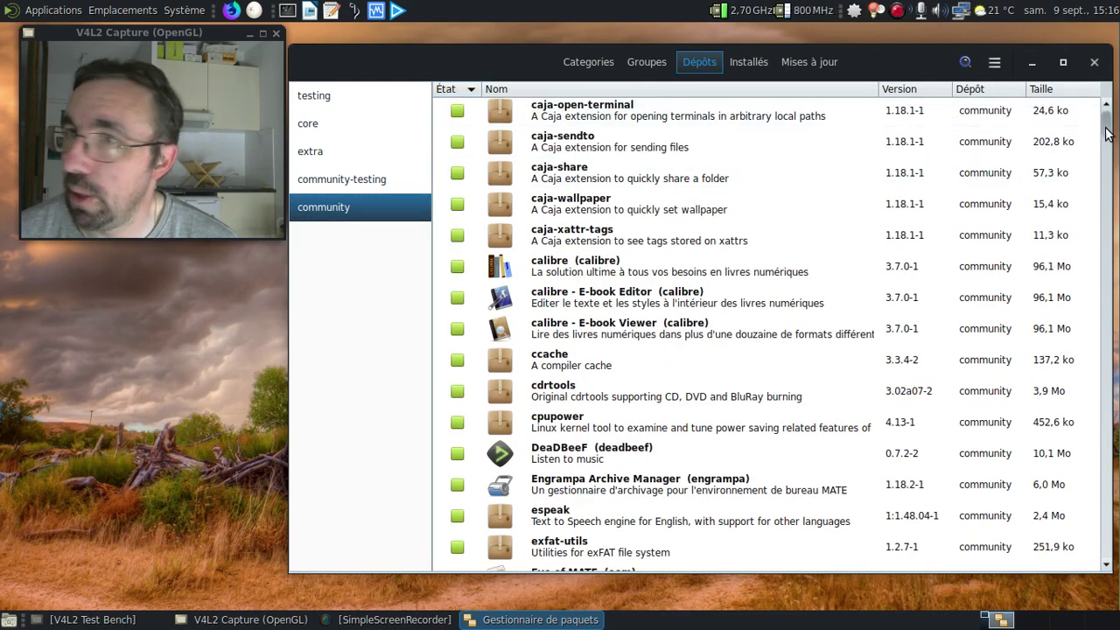
pyautogui.scroll(3, 1108, 157)
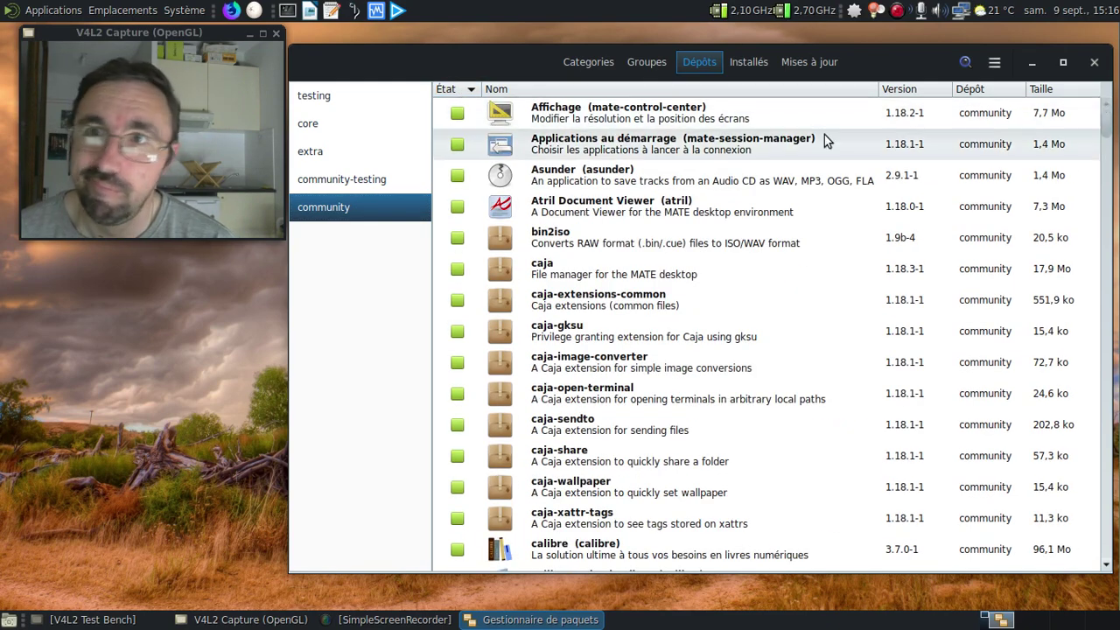
pyautogui.click(445, 91)
pyautogui.click(445, 91)
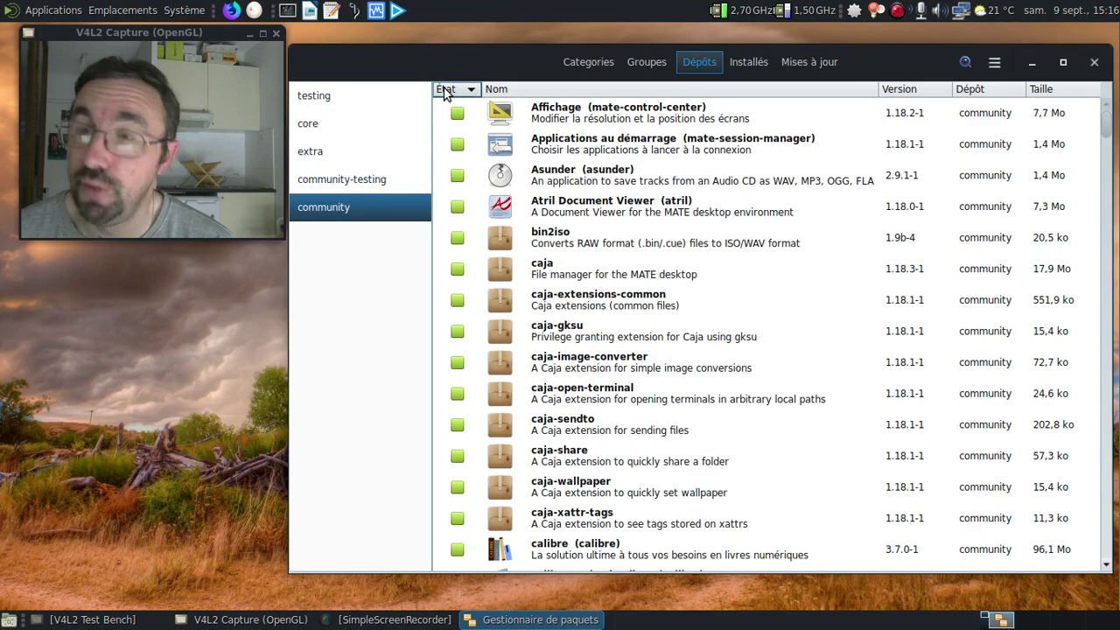
pyautogui.scroll(-2, 700, 272)
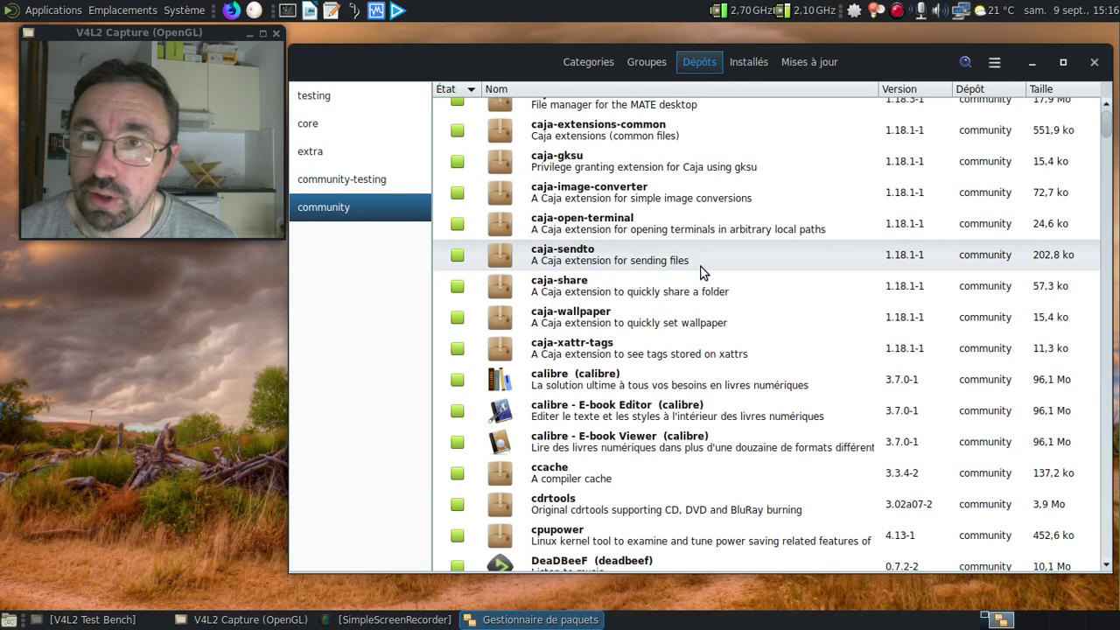
pyautogui.scroll(-10, 699, 272)
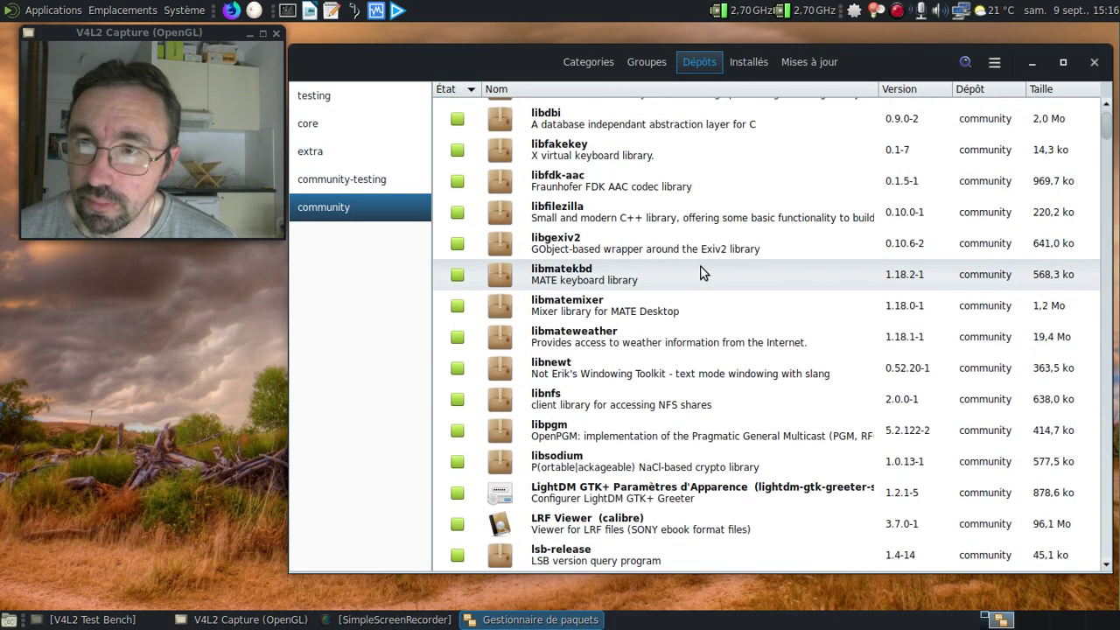
pyautogui.scroll(-6, 700, 272)
pyautogui.scroll(4, 700, 272)
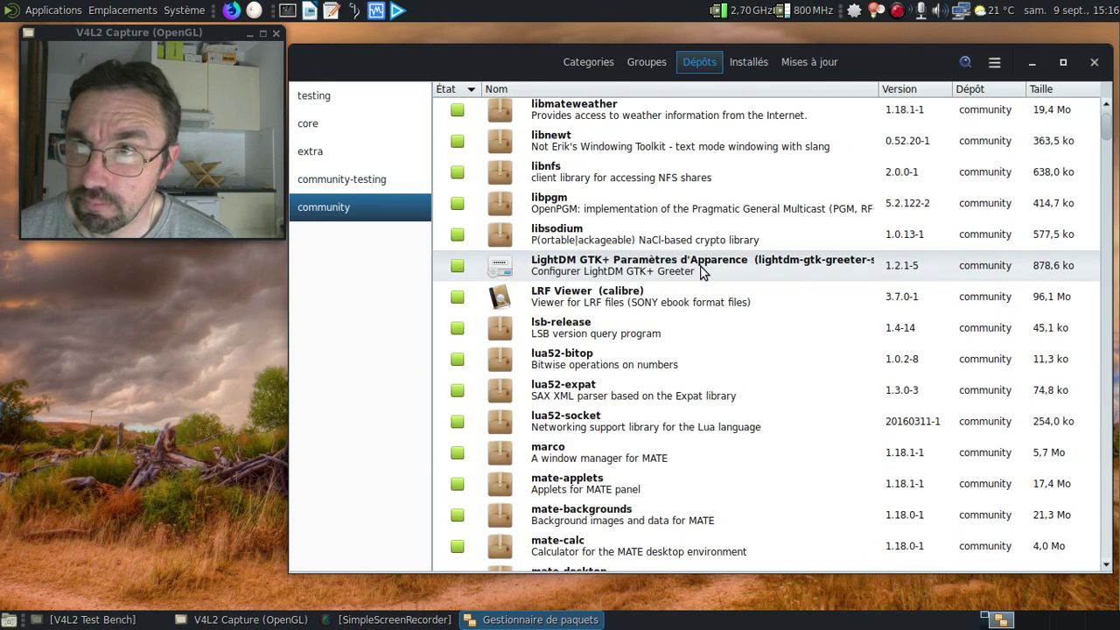
# - Open the details of libsodium, queue its removal, check the pending operations and cancel them
pyautogui.click(685, 240)
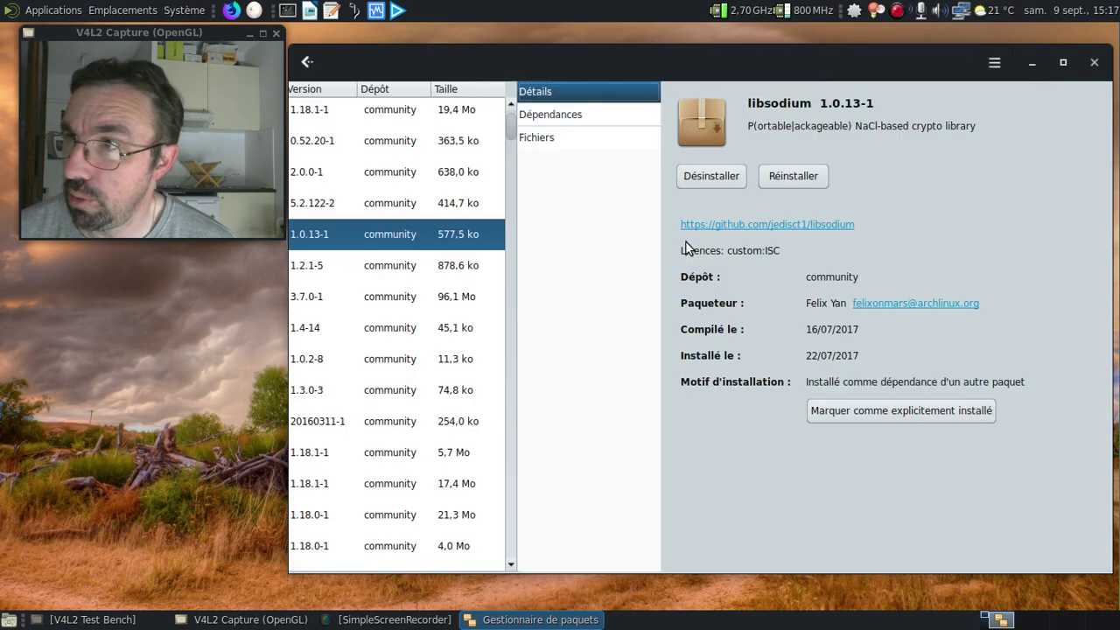
pyautogui.click(475, 180)
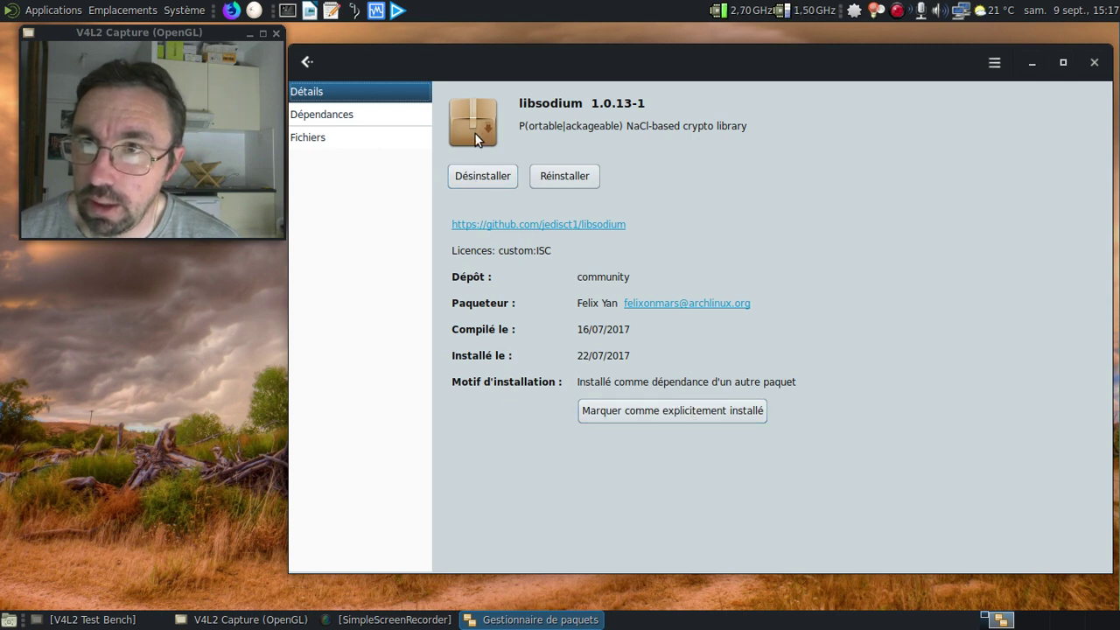
pyautogui.click(482, 178)
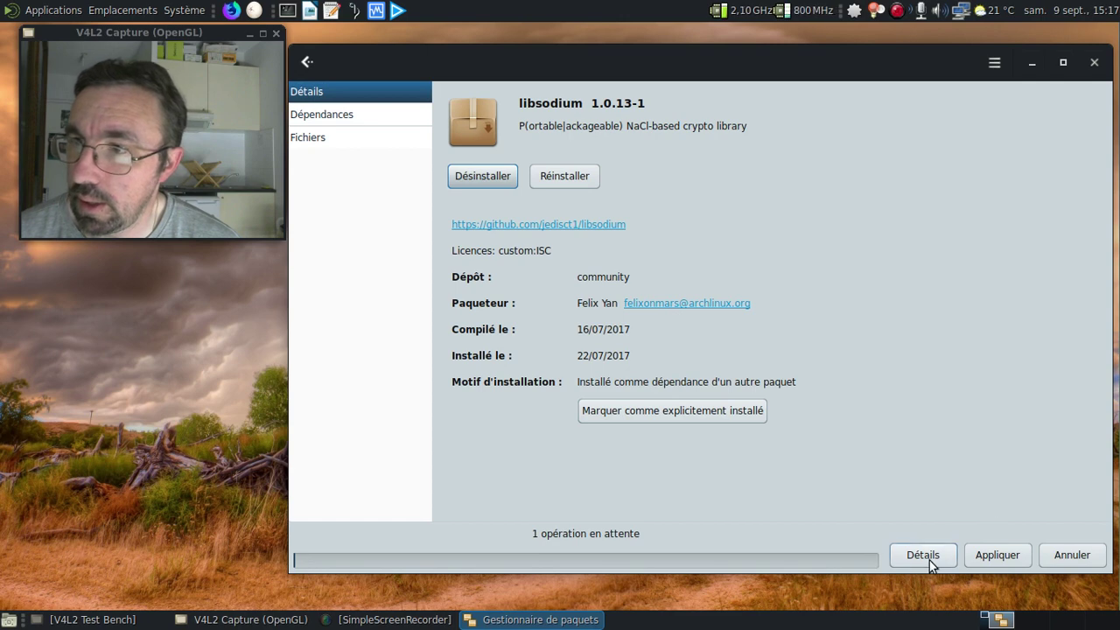
pyautogui.click(925, 561)
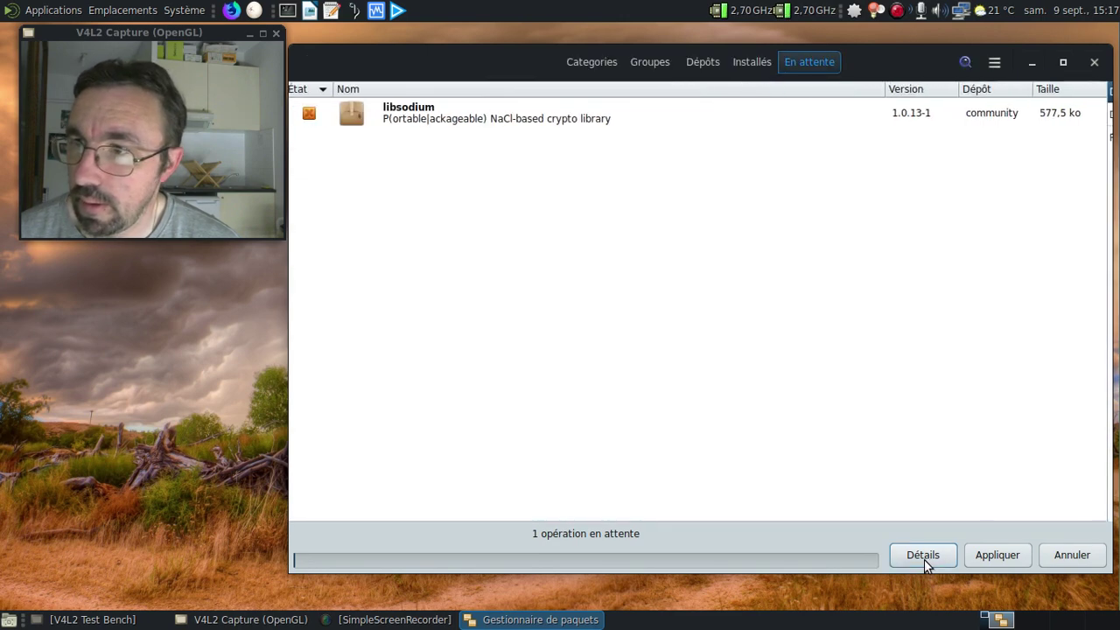
pyautogui.click(1069, 559)
# - Look at the installed, repository and group views, ending on the available updates
pyautogui.click(748, 70)
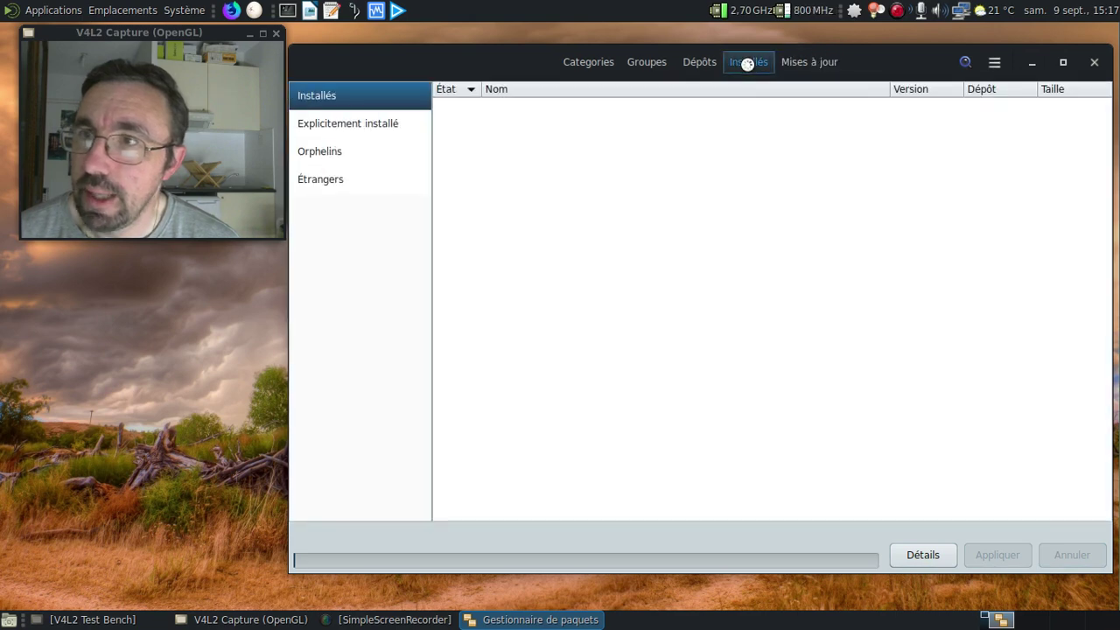
pyautogui.click(698, 66)
pyautogui.click(649, 62)
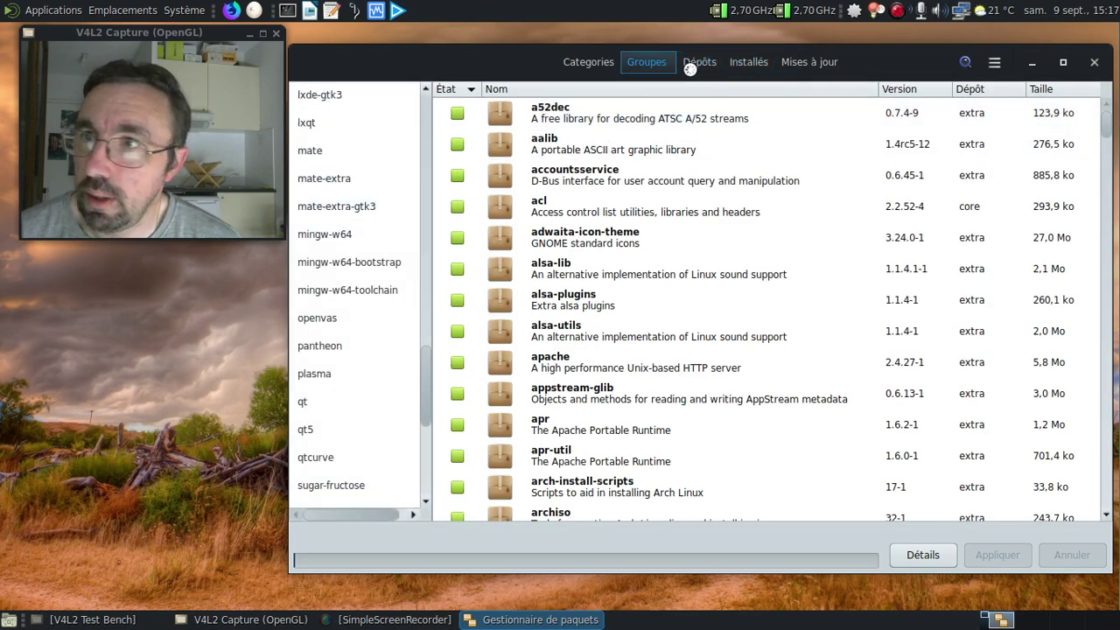
pyautogui.click(790, 66)
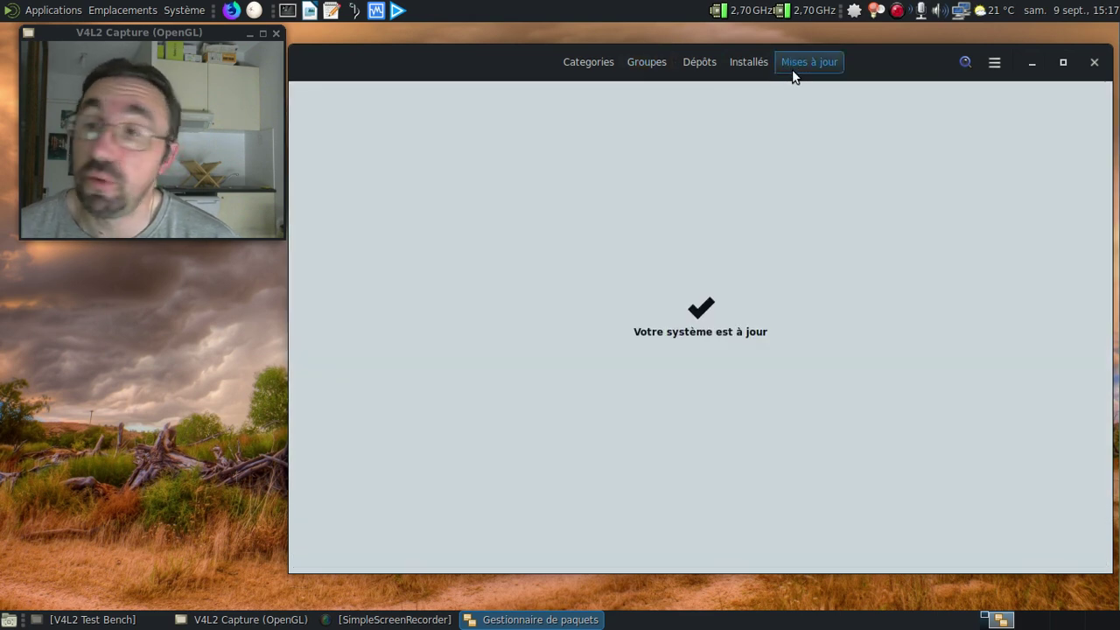
# - Show the orphaned packages among the installed ones and view the details of itstool, returning to the list
pyautogui.click(742, 67)
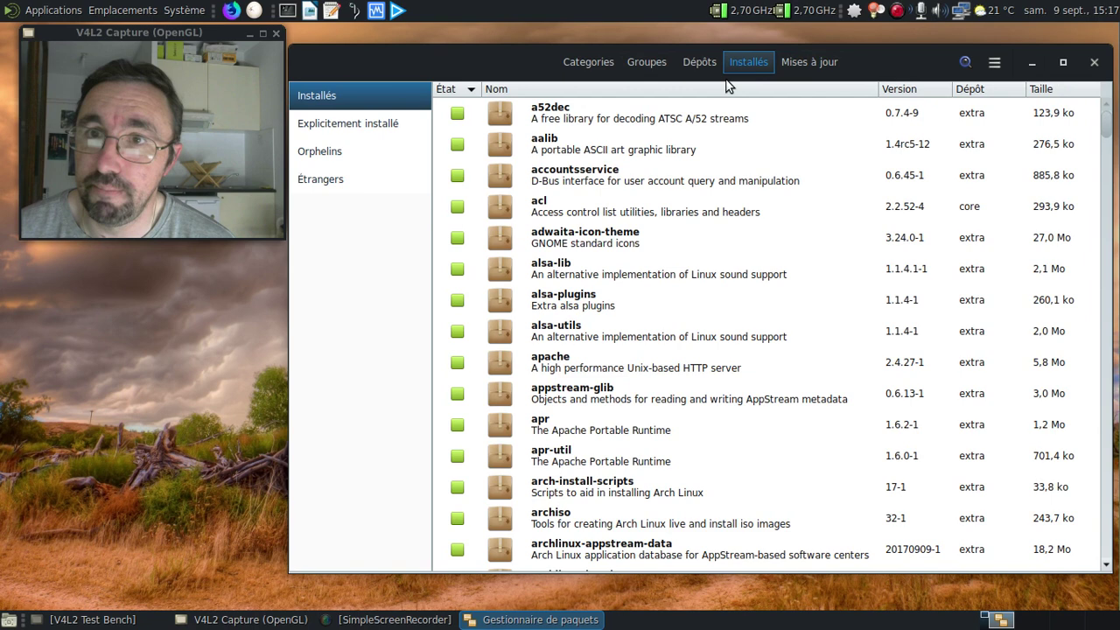
pyautogui.click(357, 151)
pyautogui.click(575, 117)
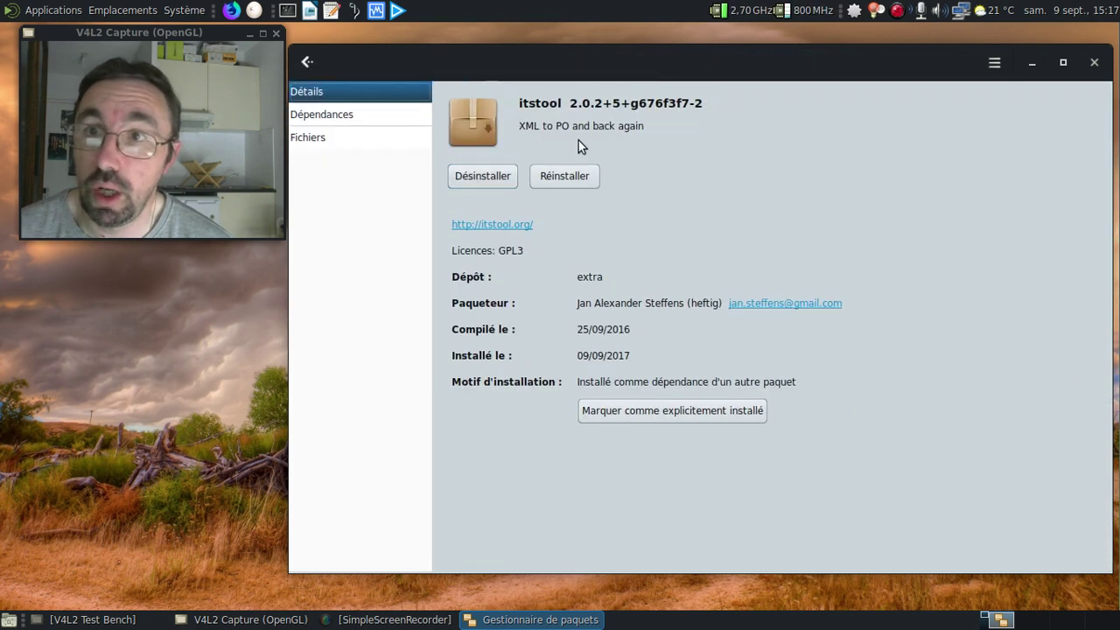
pyautogui.click(307, 59)
# - Uninstall the orphaned packages itstool and vala, confirming the transaction and authenticating with the account password
pyautogui.click(456, 112)
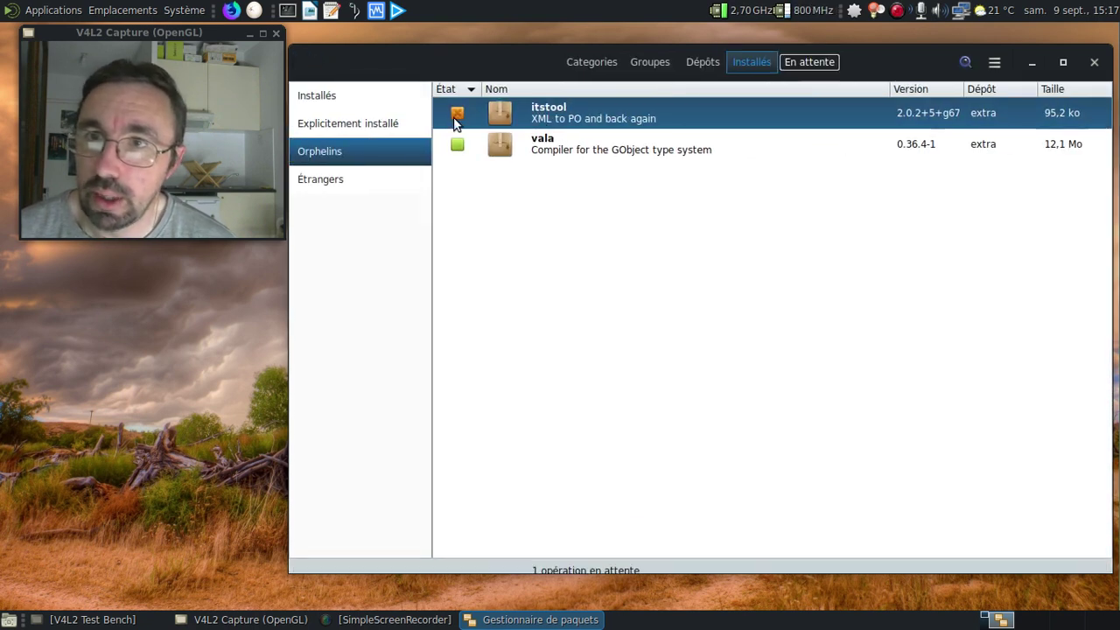
pyautogui.click(457, 143)
pyautogui.click(985, 556)
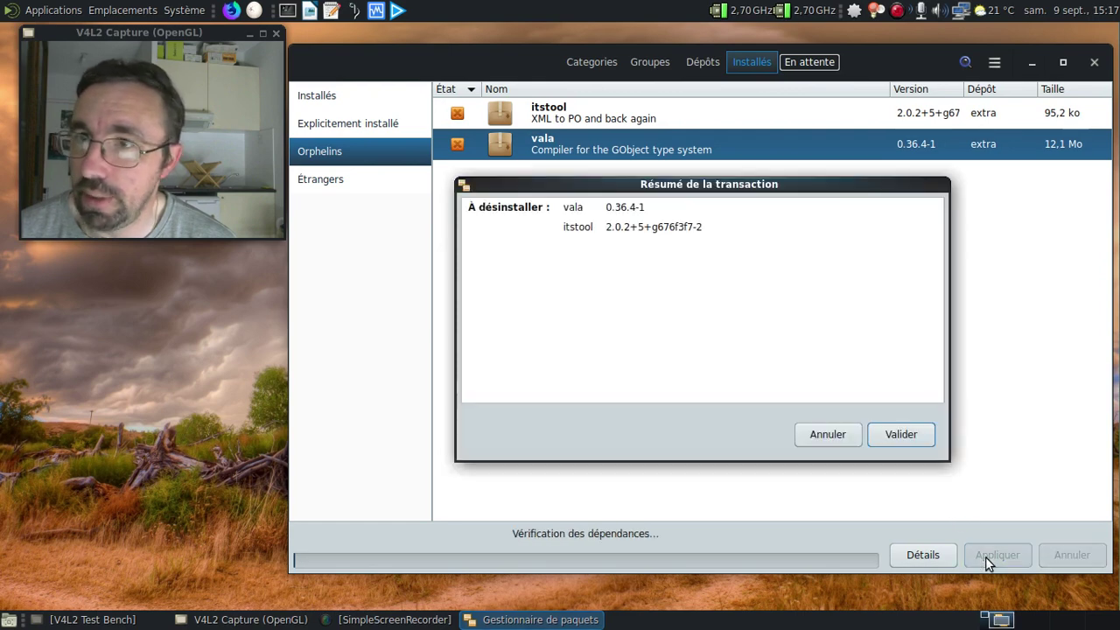
pyautogui.click(887, 442)
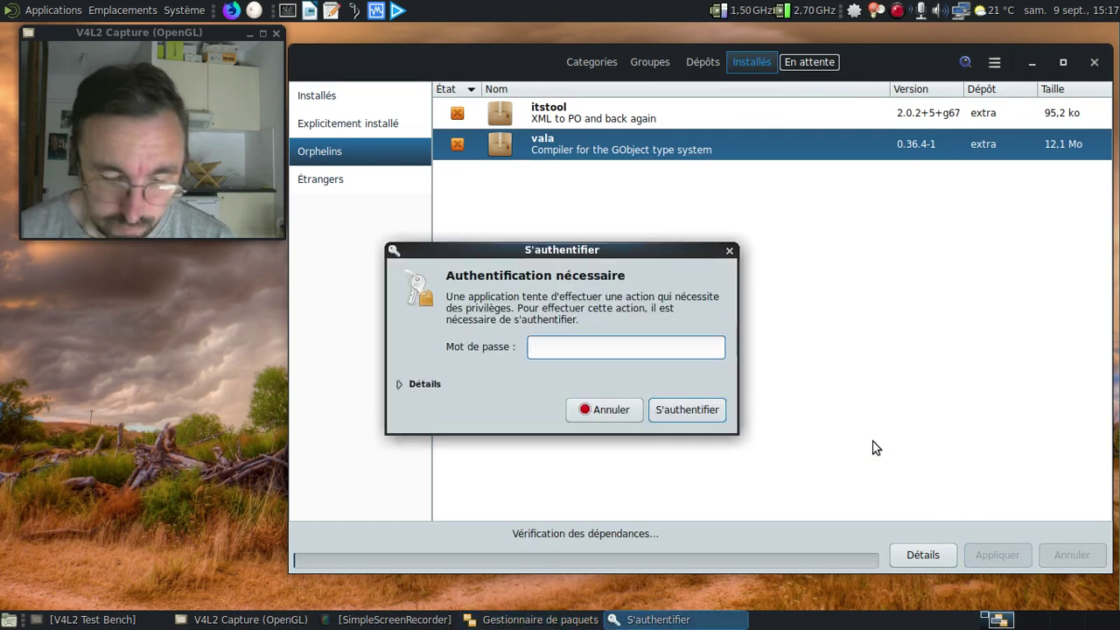
pyautogui.write('*********')
pyautogui.press('Return')
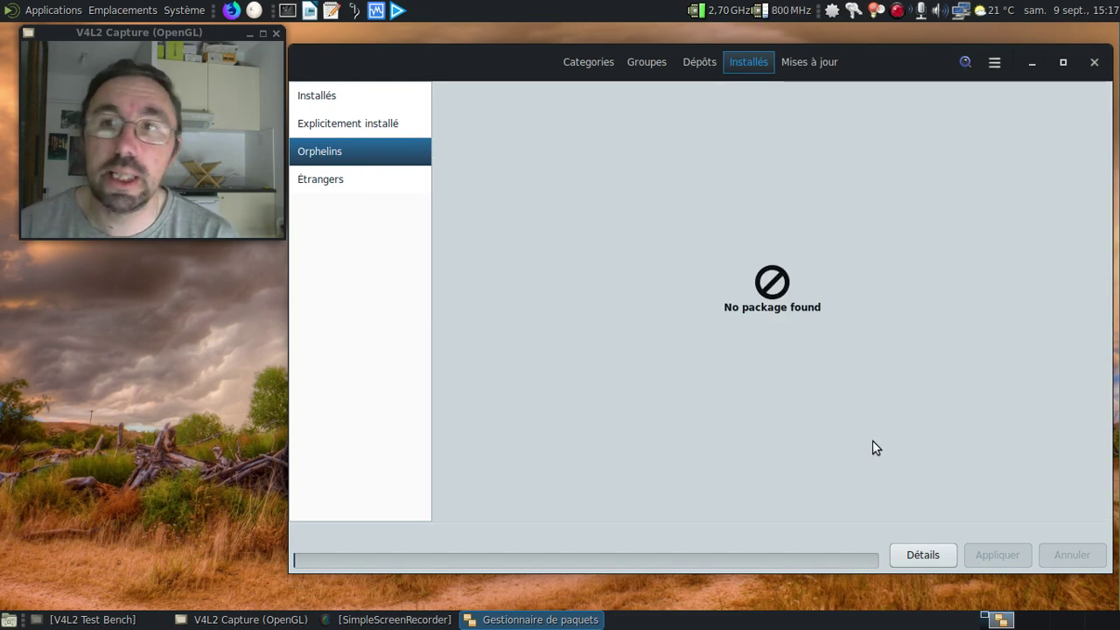
# - Revisit the categories, repositories, installed and updates views, and open the package search
pyautogui.click(567, 68)
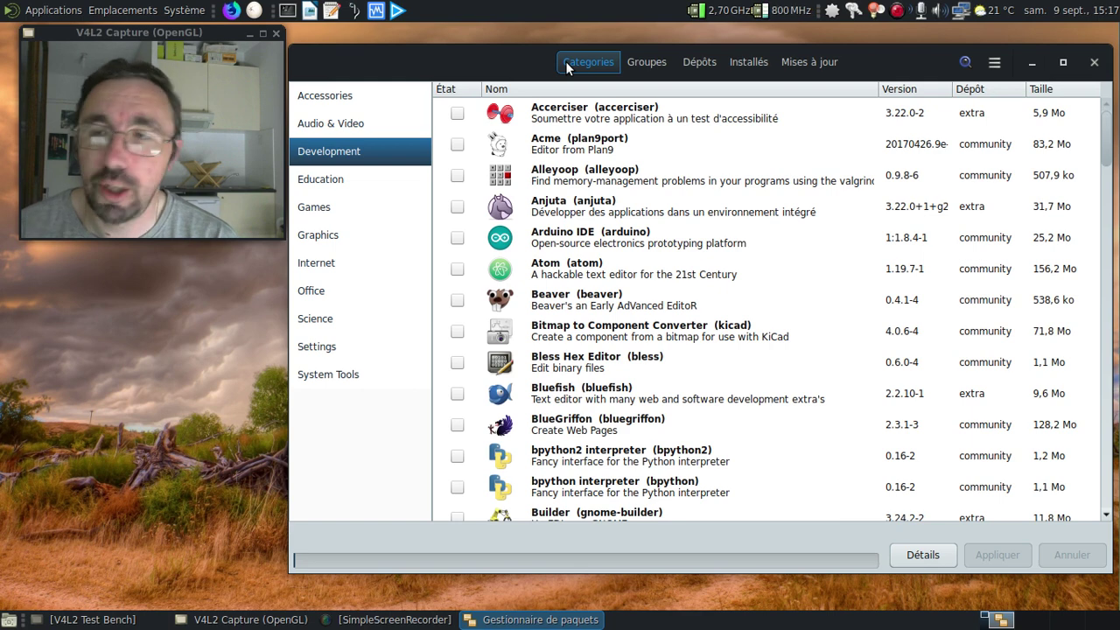
pyautogui.click(700, 63)
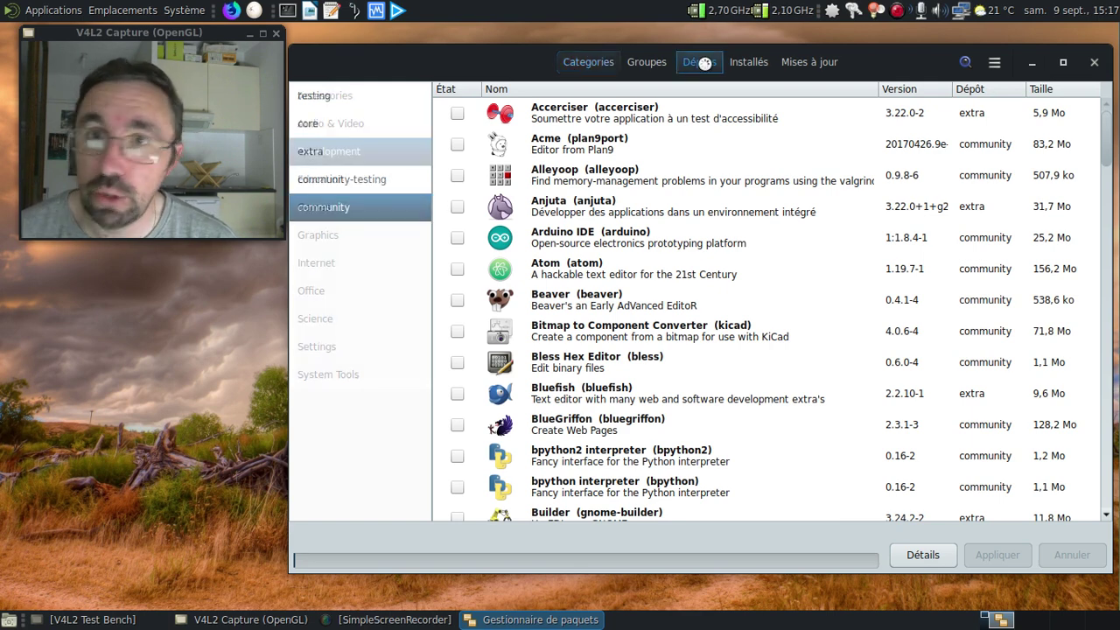
pyautogui.click(748, 63)
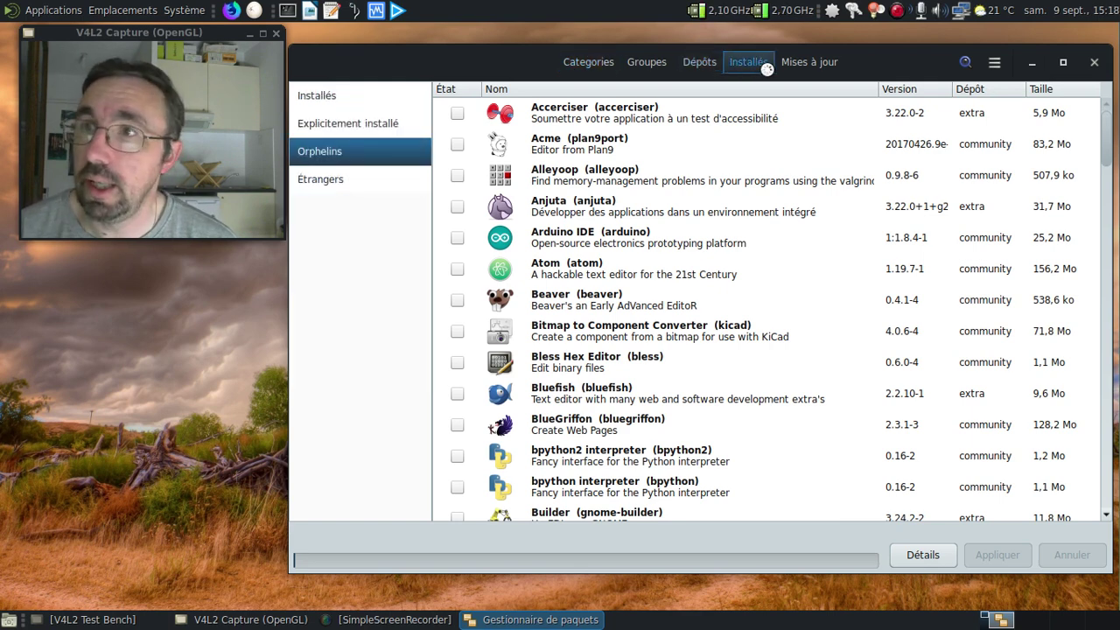
pyautogui.click(791, 63)
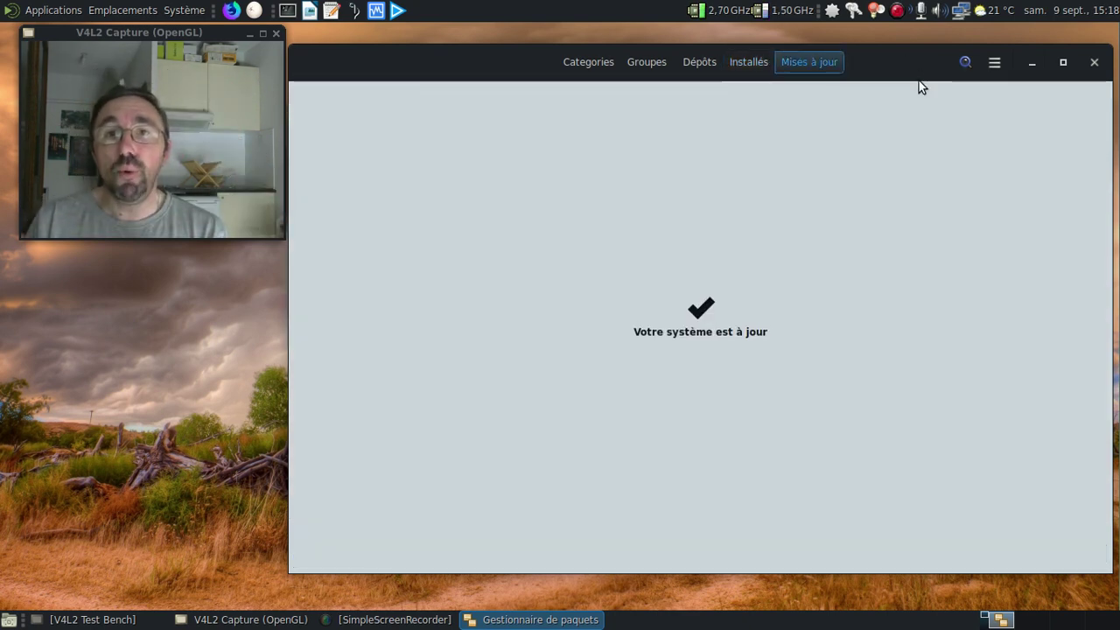
pyautogui.click(965, 62)
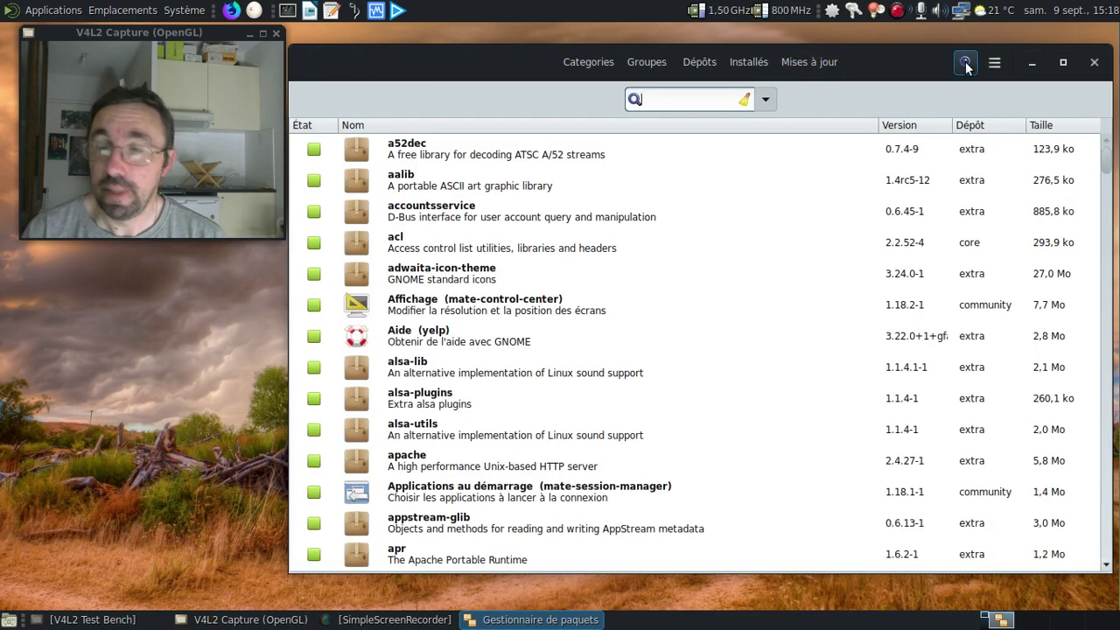
# - Open the preferences, enable the removal of unneeded dependencies, and select the update check frequency
pyautogui.click(994, 62)
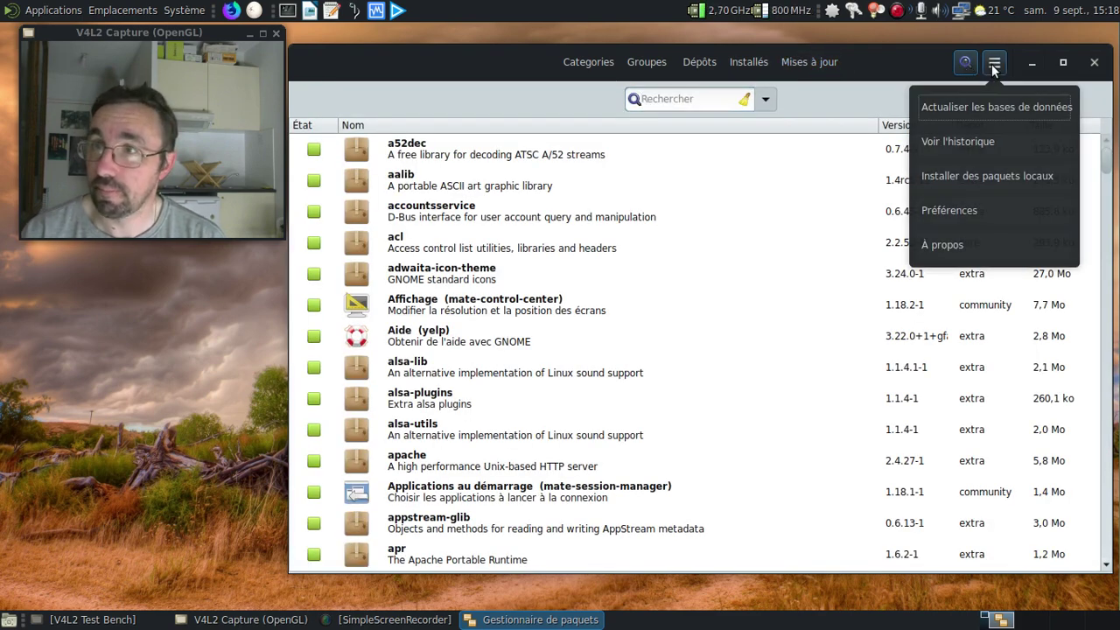
pyautogui.click(969, 210)
pyautogui.click(862, 199)
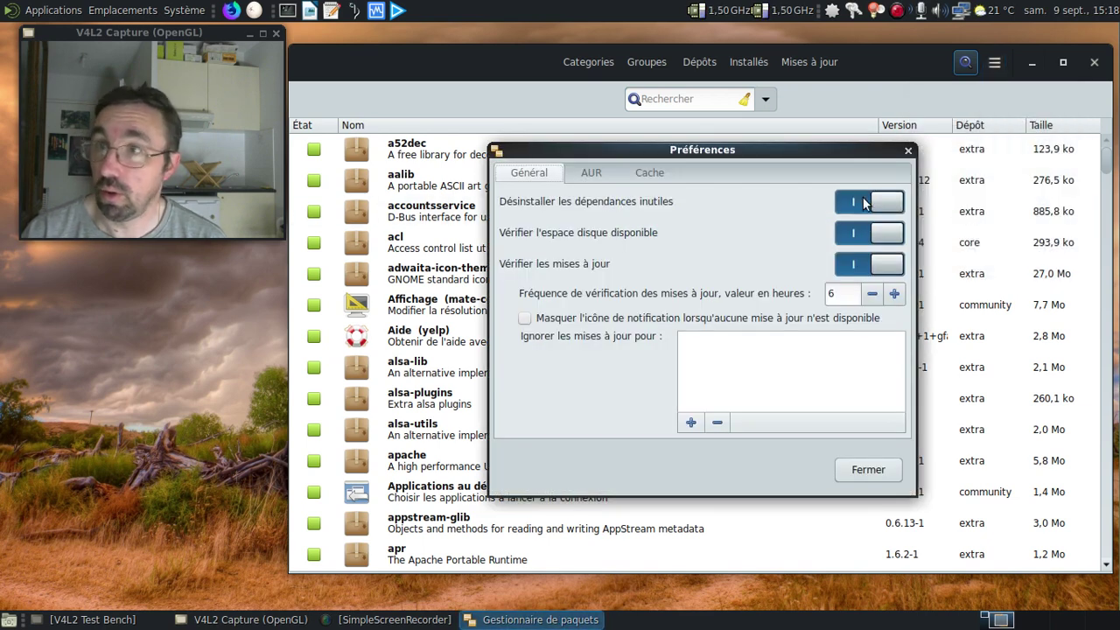
pyautogui.click(848, 294)
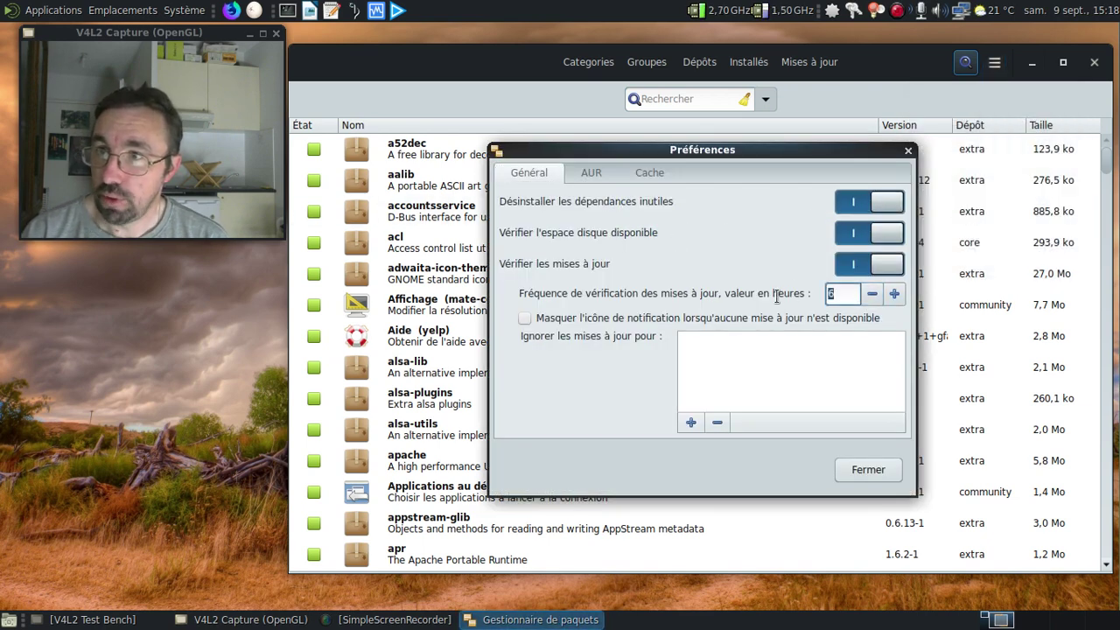
# - Try switching AUR support on and off in the AUR preferences, leaving it disabled
pyautogui.click(590, 174)
pyautogui.click(893, 241)
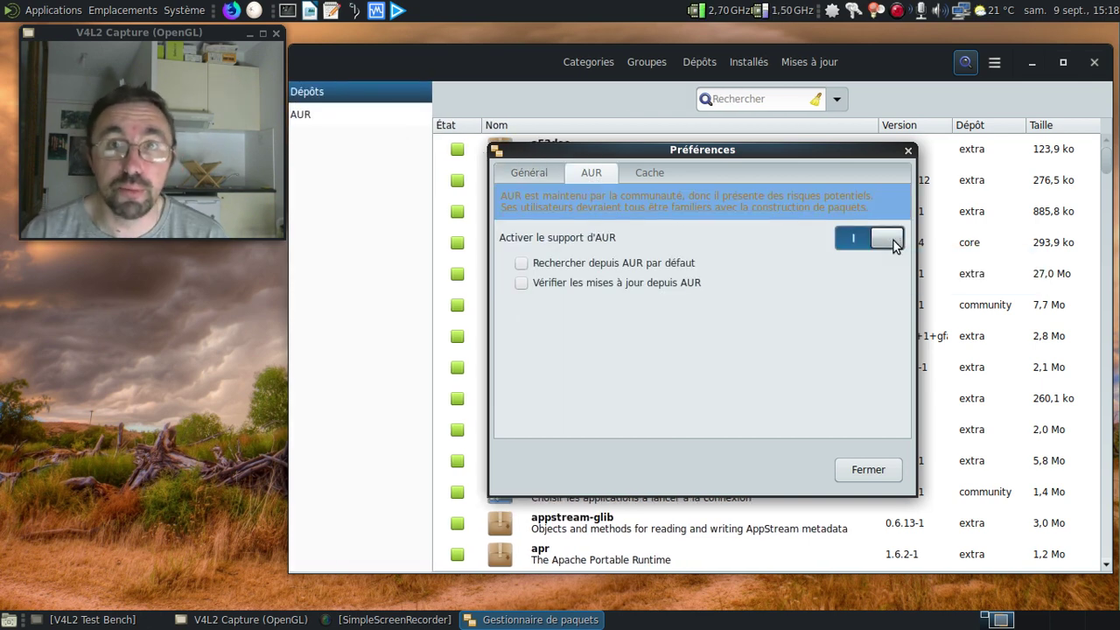
pyautogui.click(867, 238)
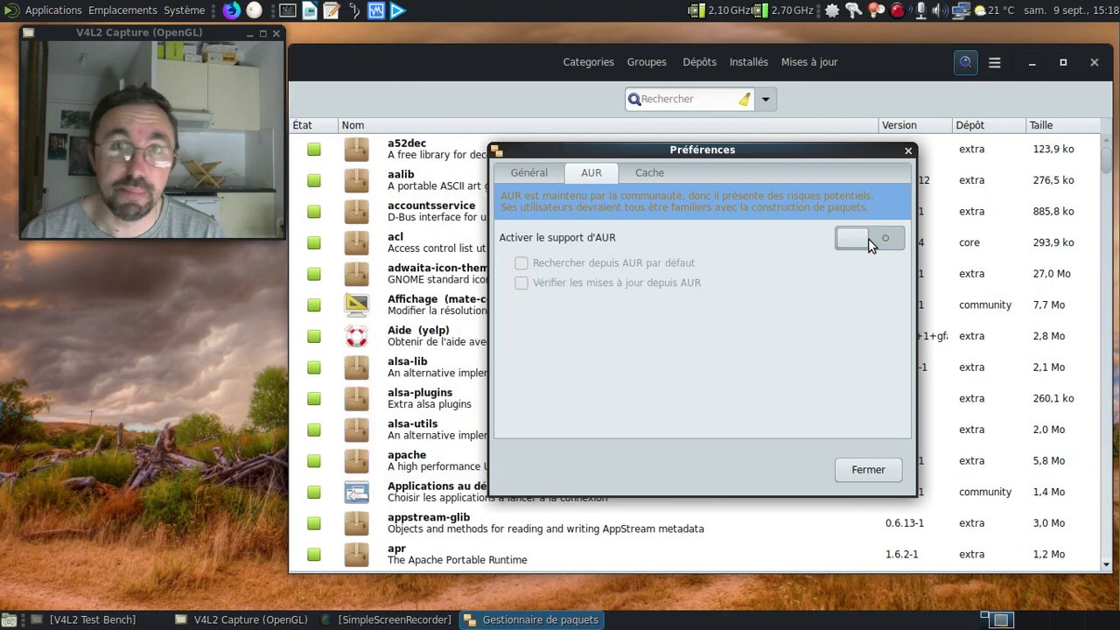
pyautogui.click(882, 239)
pyautogui.click(854, 241)
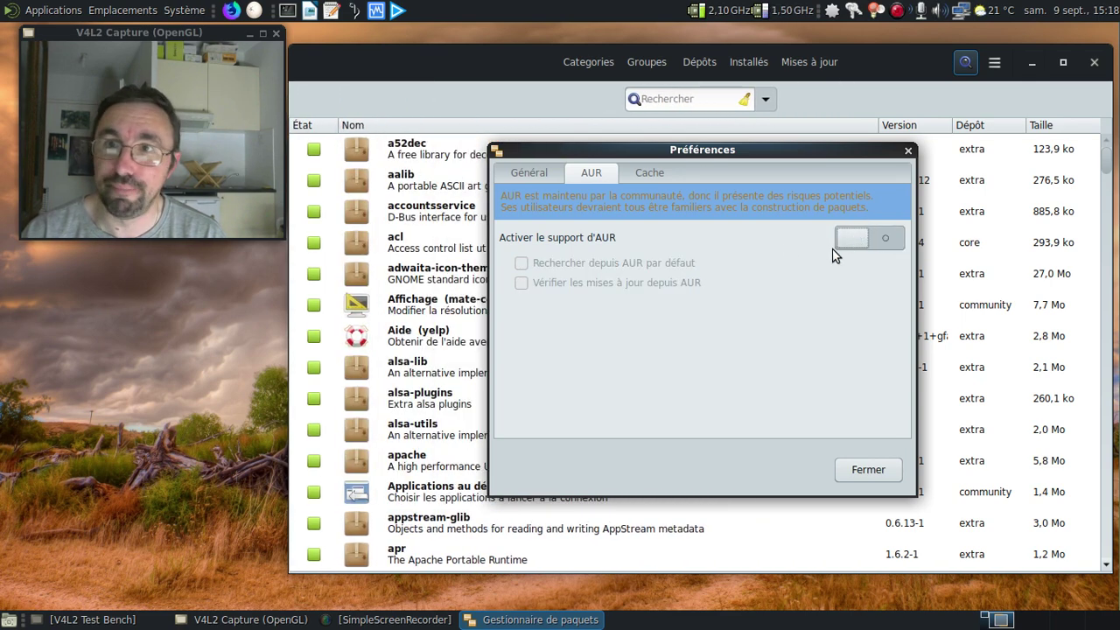
# - Check the package cache preferences and close the preferences
pyautogui.click(648, 172)
pyautogui.click(862, 468)
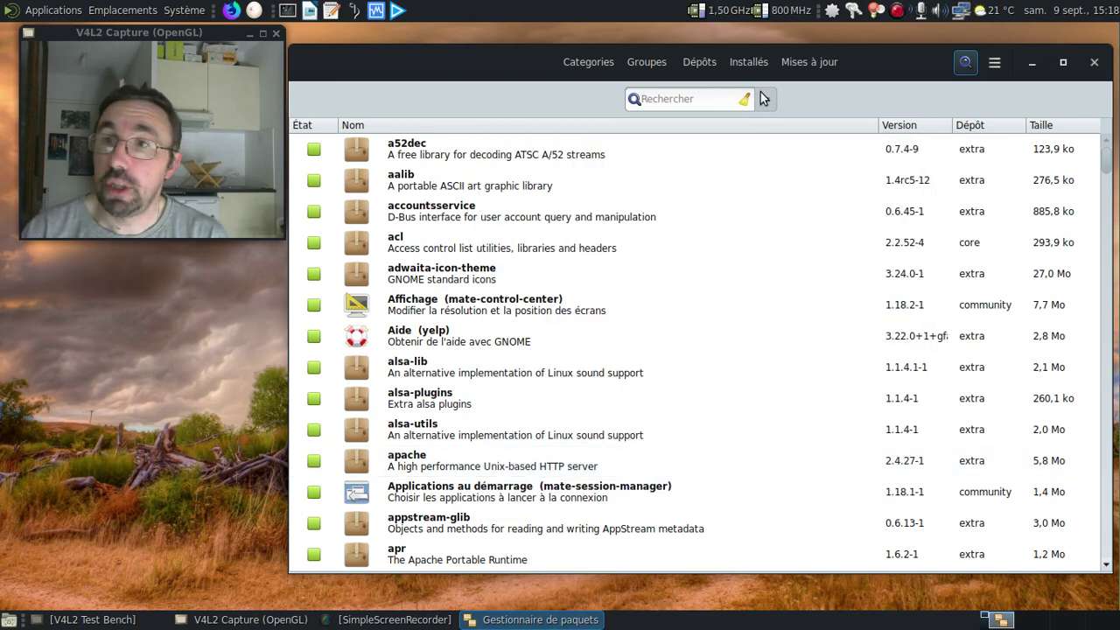
# - Search the packages for "pamac" and enable AUR support in the preferences
pyautogui.click(650, 103)
pyautogui.write('pamac')
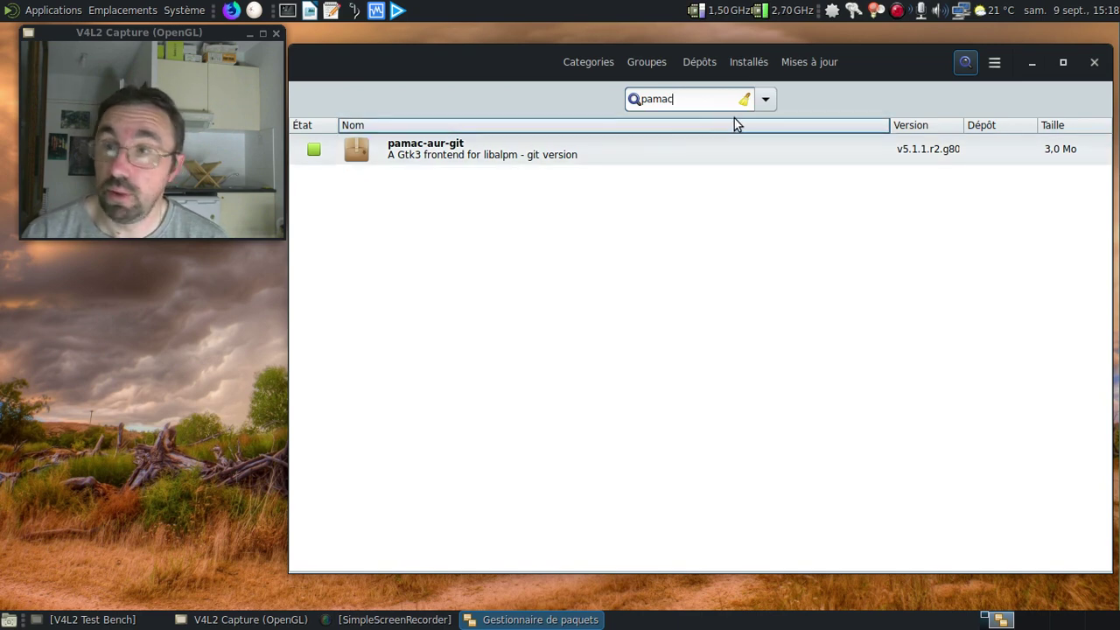
pyautogui.click(1000, 66)
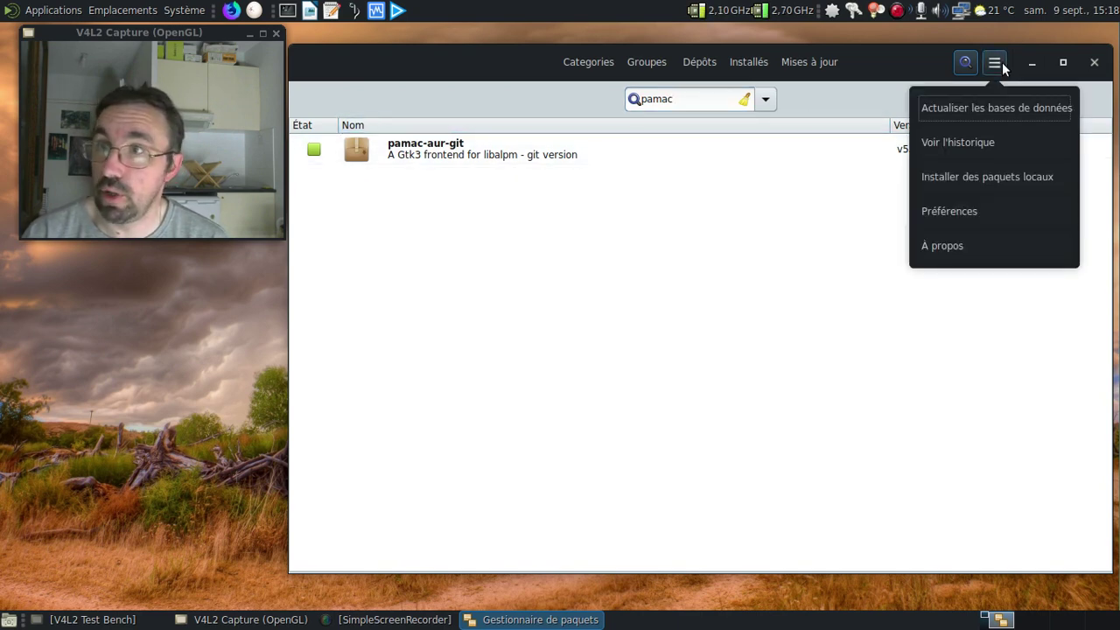
pyautogui.click(977, 212)
pyautogui.click(584, 171)
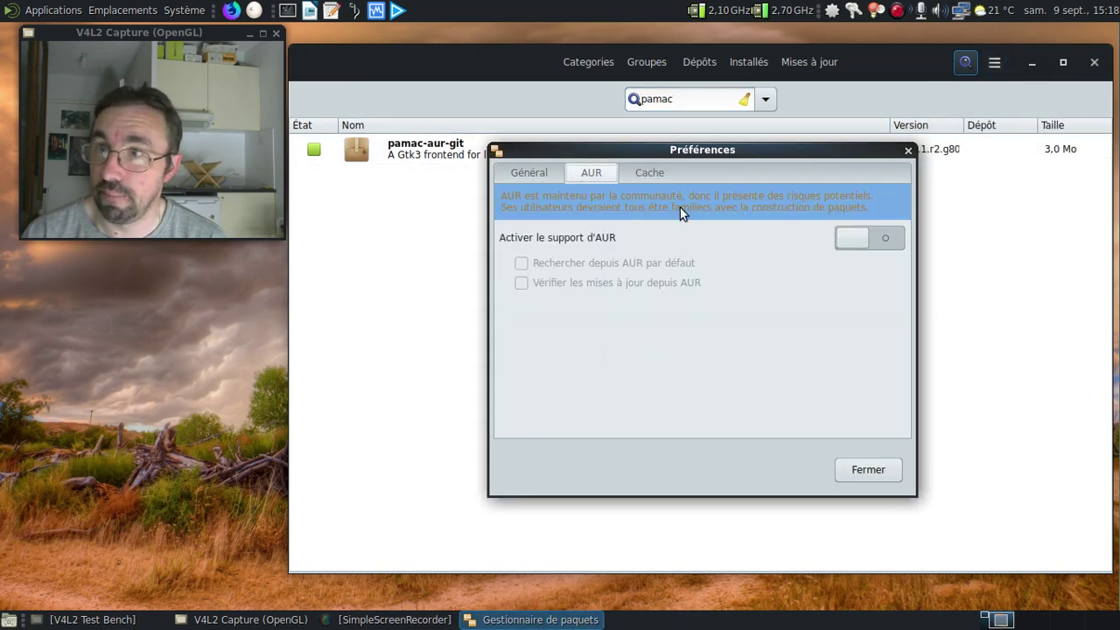
pyautogui.click(873, 243)
pyautogui.click(859, 467)
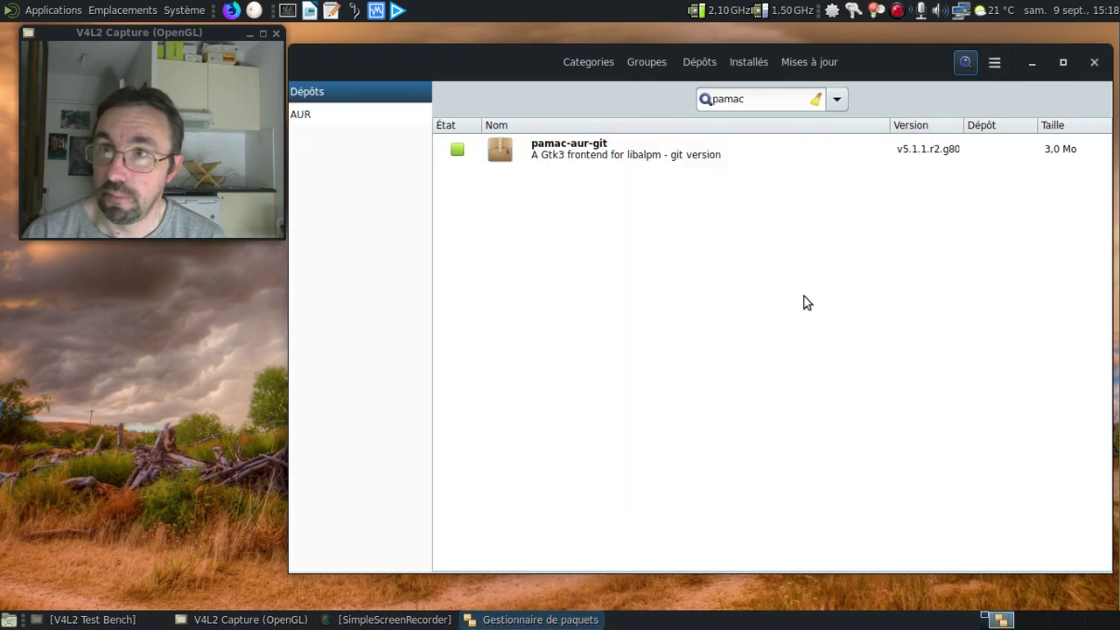
# - Show the AUR results for "pamac" and search for "firefox" in both AUR and the repositories
pyautogui.click(780, 98)
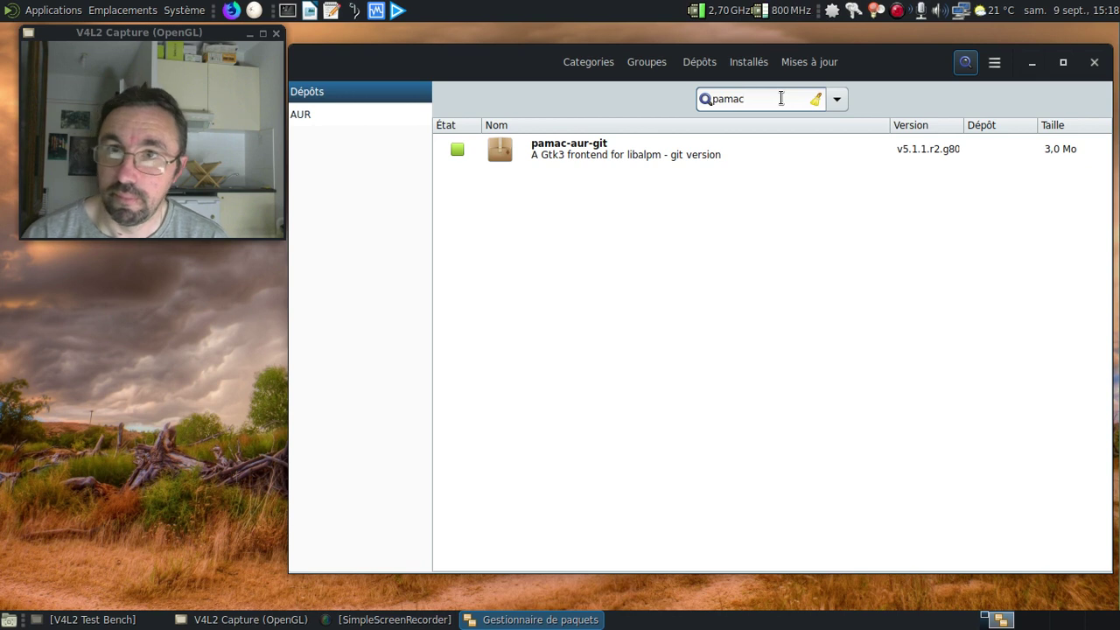
pyautogui.click(378, 113)
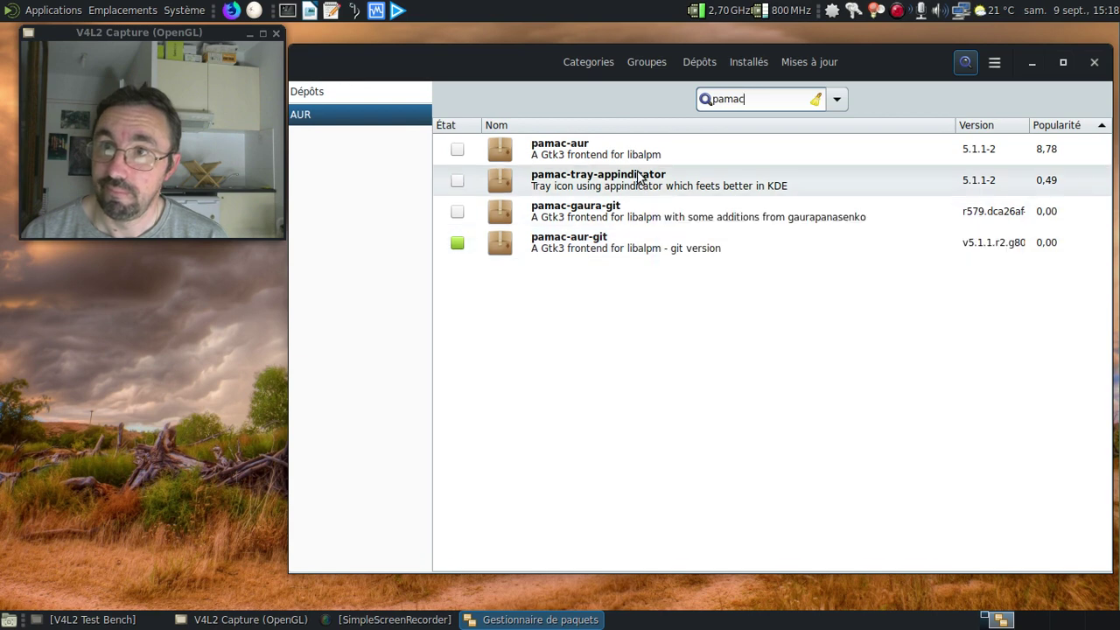
pyautogui.doubleClick(737, 98)
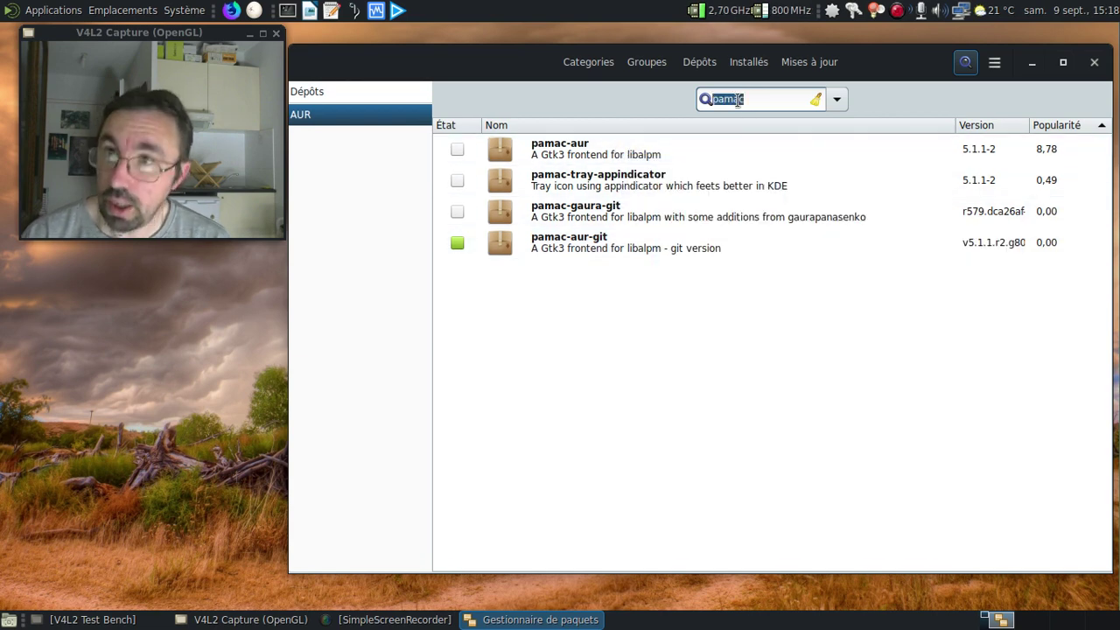
pyautogui.press('BackSpace')
pyautogui.write('firefox')
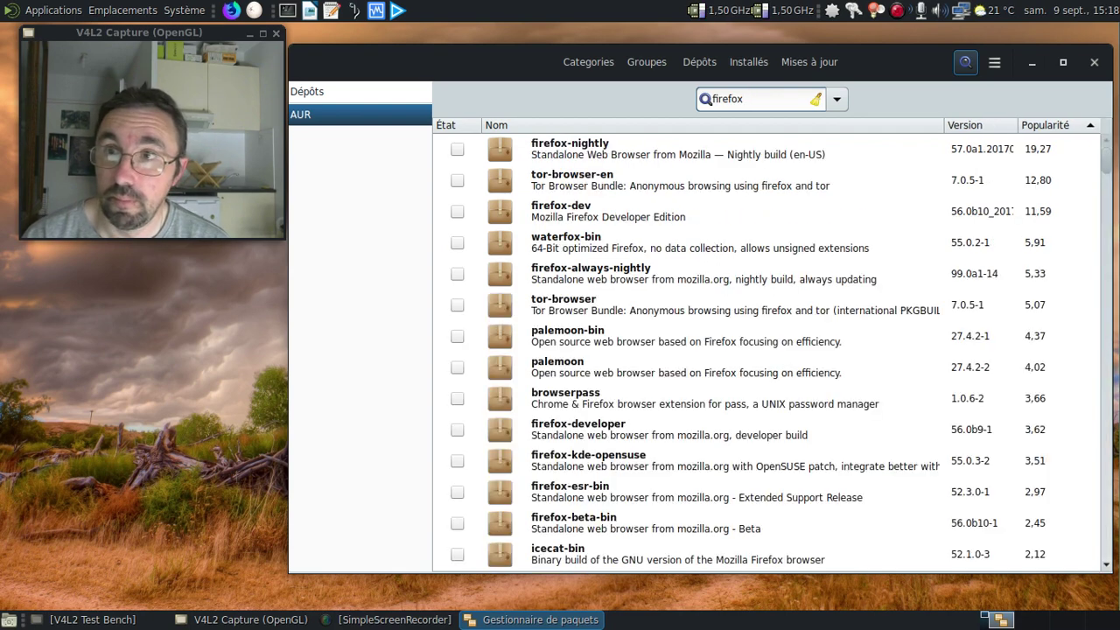
pyautogui.click(373, 94)
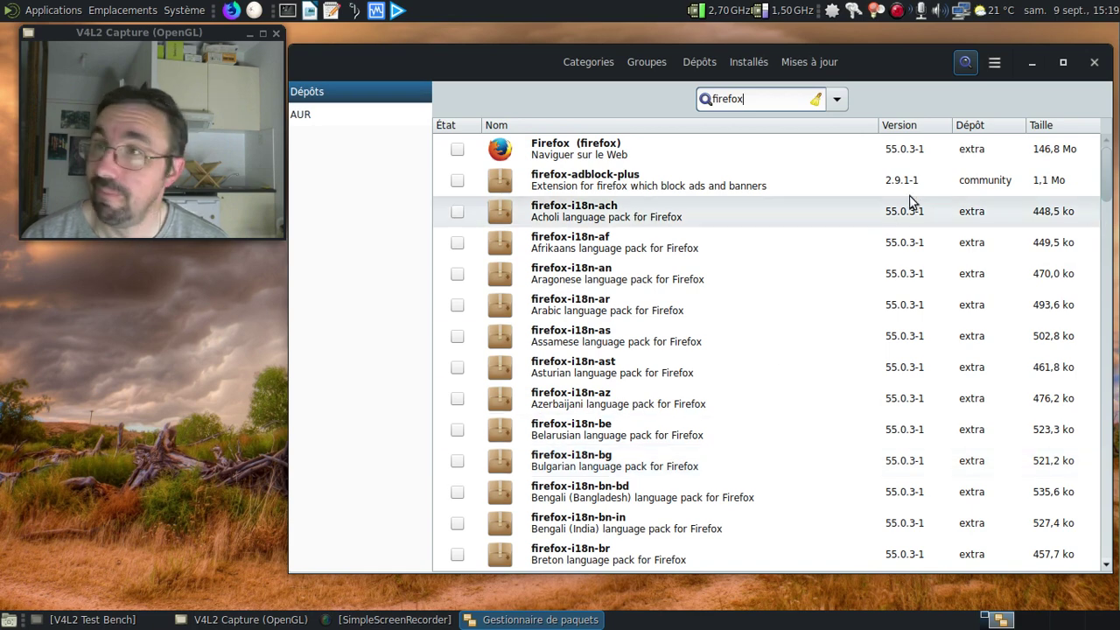
# - View the version information about Pamac and close it
pyautogui.click(994, 62)
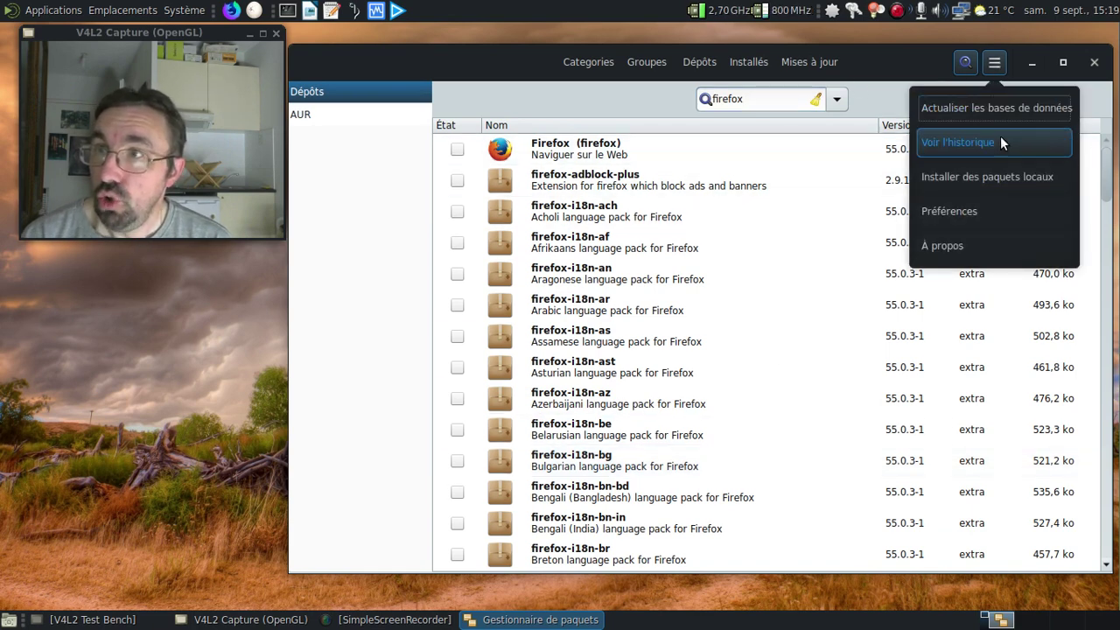
pyautogui.click(980, 252)
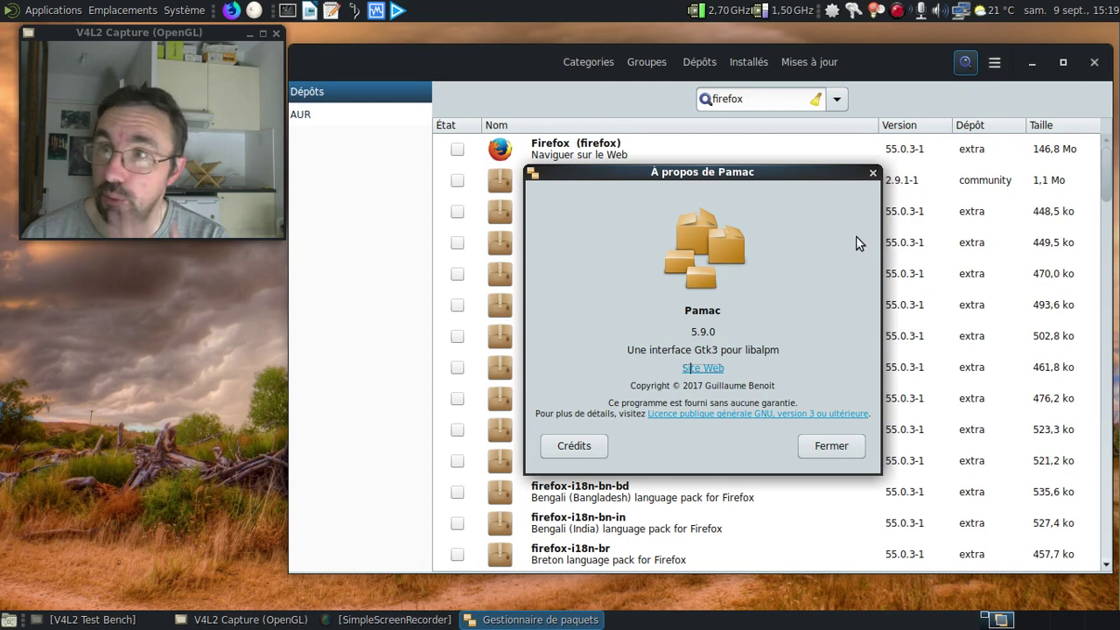
pyautogui.click(872, 172)
# - Clear the search term "firefox" from the package search
pyautogui.click(760, 100)
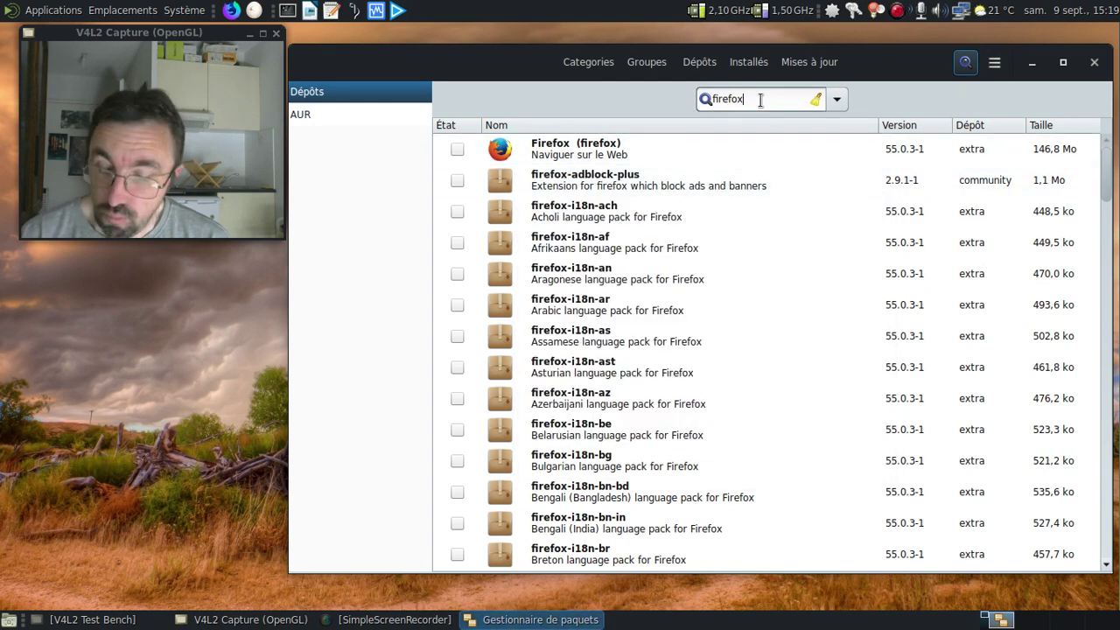
pyautogui.press('BackSpace')
pyautogui.press('BackSpace')
pyautogui.press('BackSpace')
pyautogui.press('BackSpace')
pyautogui.press('BackSpace')
pyautogui.press('BackSpace')
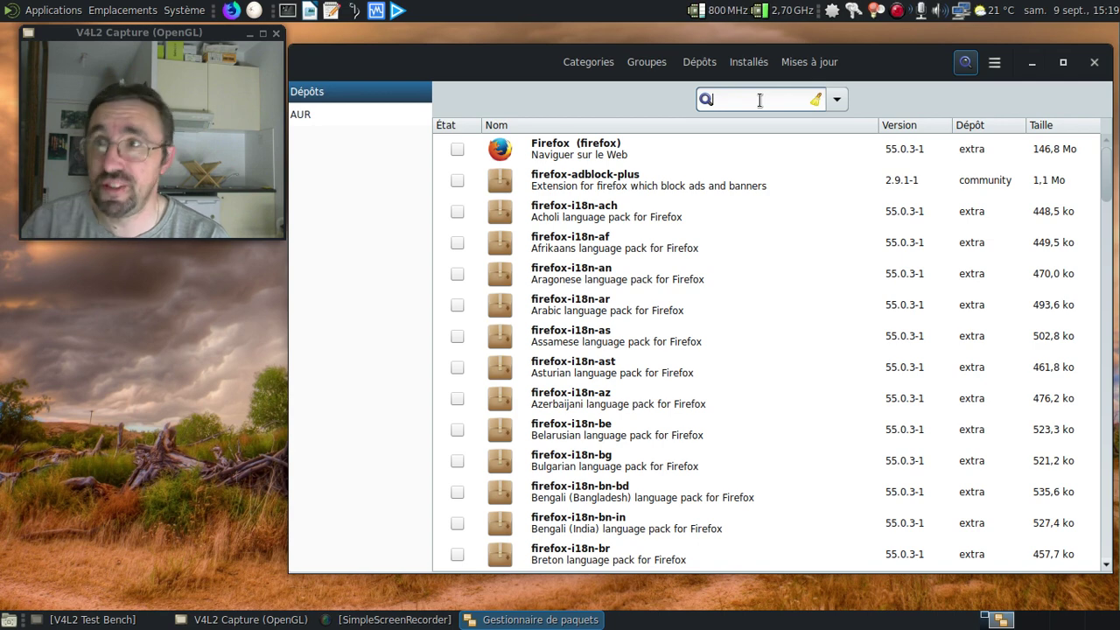
# - Look through the Pamac transaction history and close it
pyautogui.click(995, 65)
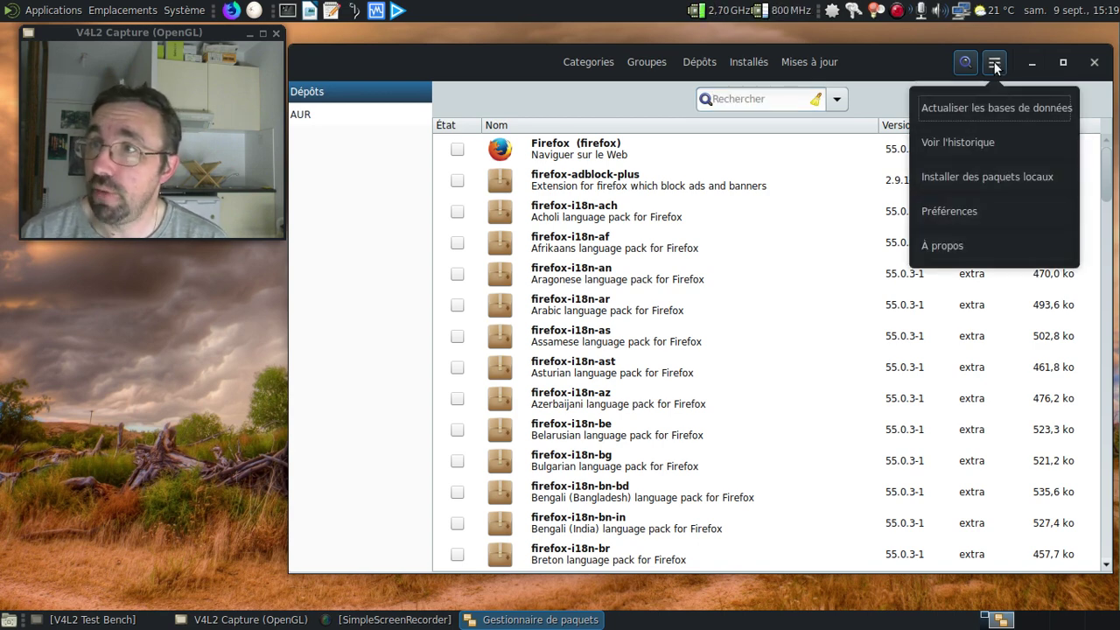
pyautogui.click(983, 138)
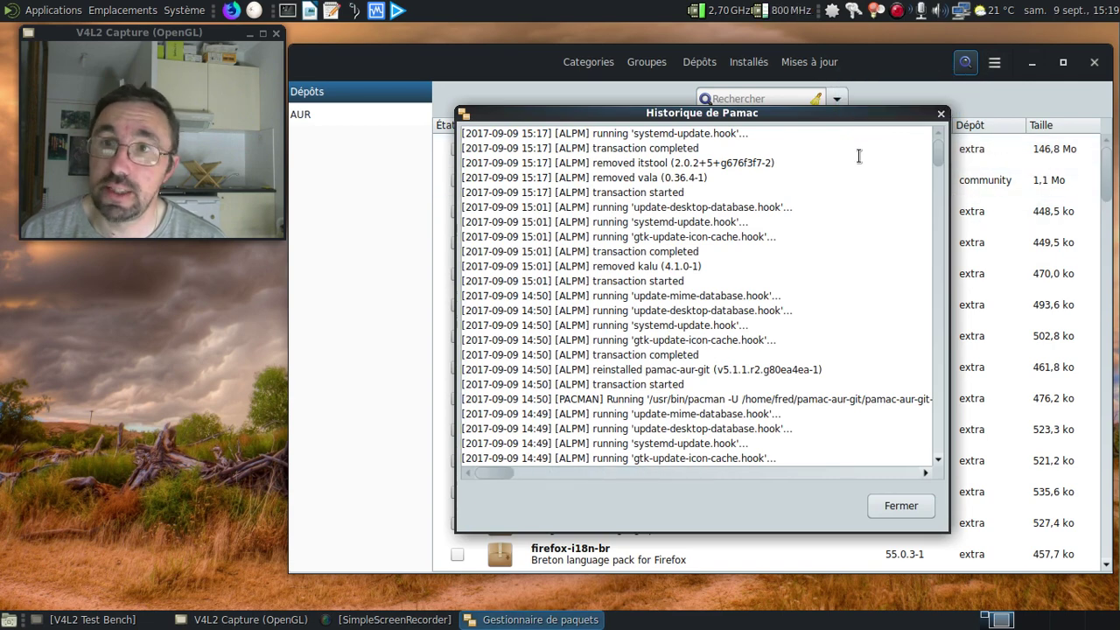
pyautogui.scroll(-10, 858, 156)
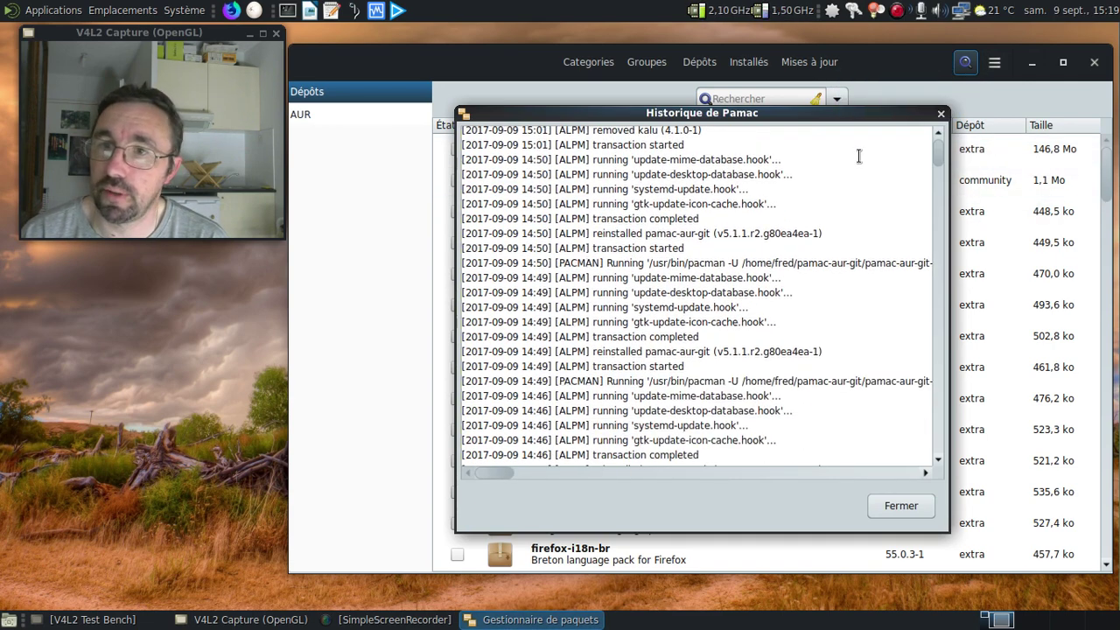
pyautogui.scroll(-12, 858, 155)
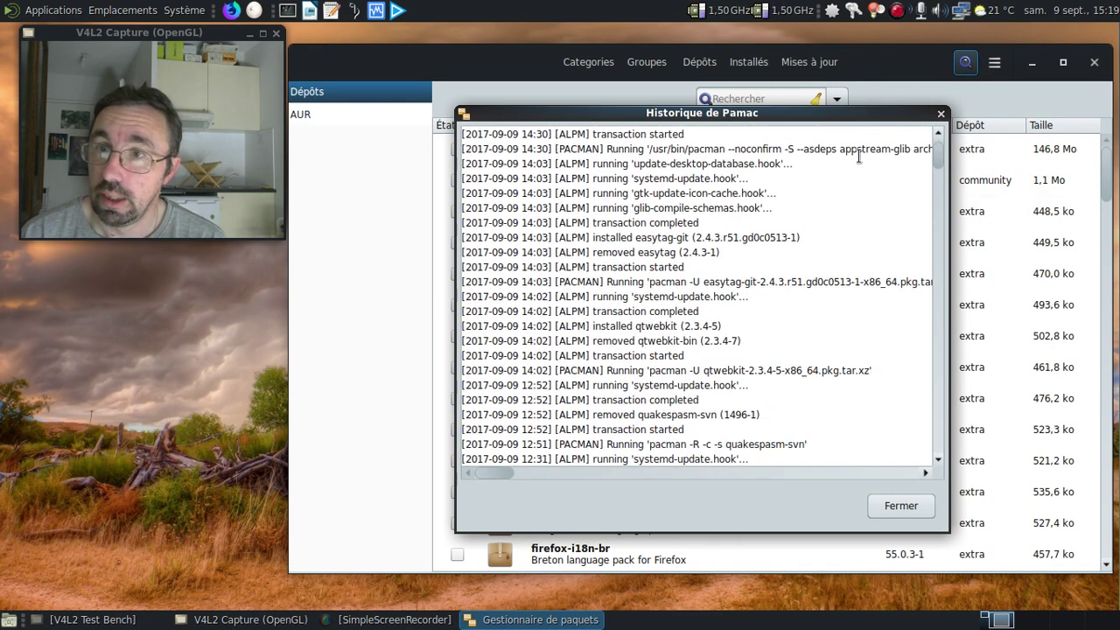
pyautogui.scroll(20, 858, 156)
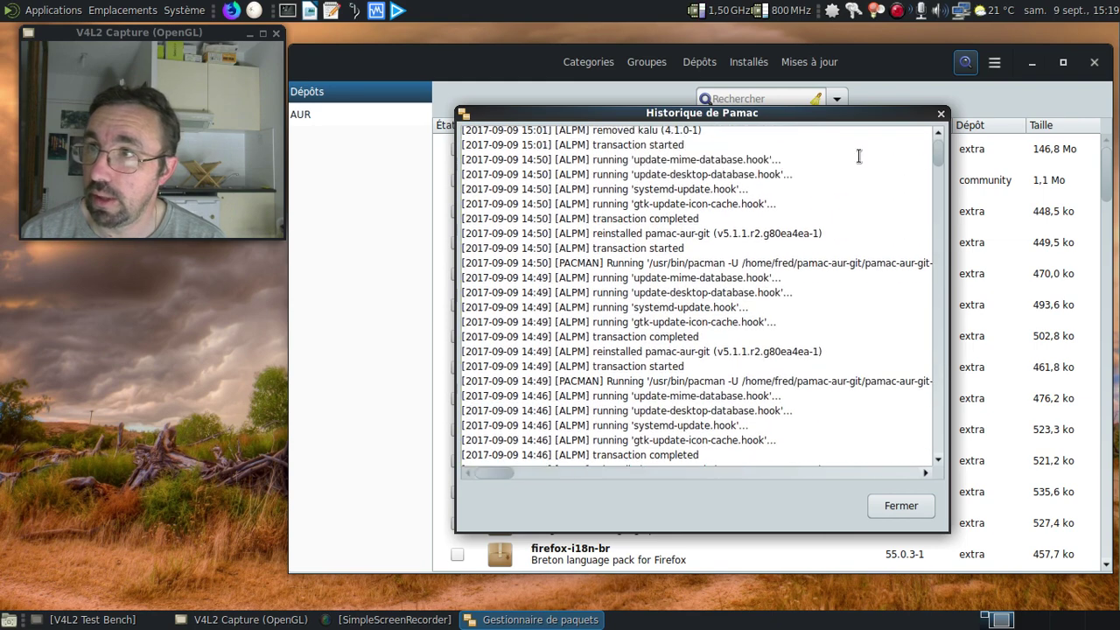
pyautogui.click(940, 113)
# - View the file chooser for installing local packages and close it without selecting a package
pyautogui.click(994, 62)
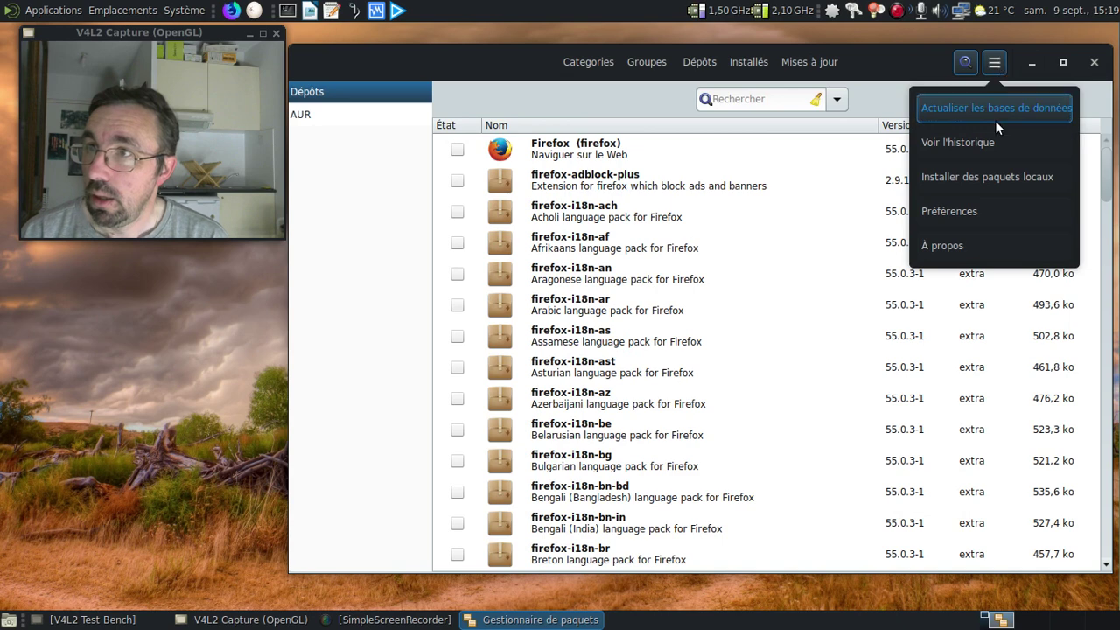
pyautogui.click(1011, 173)
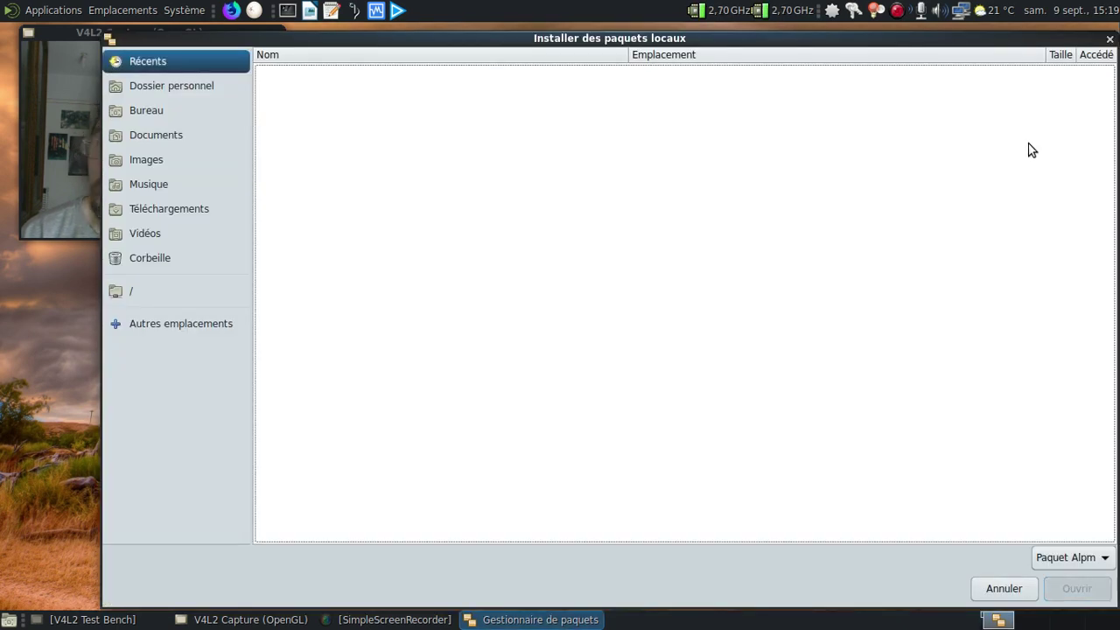
pyautogui.click(1109, 38)
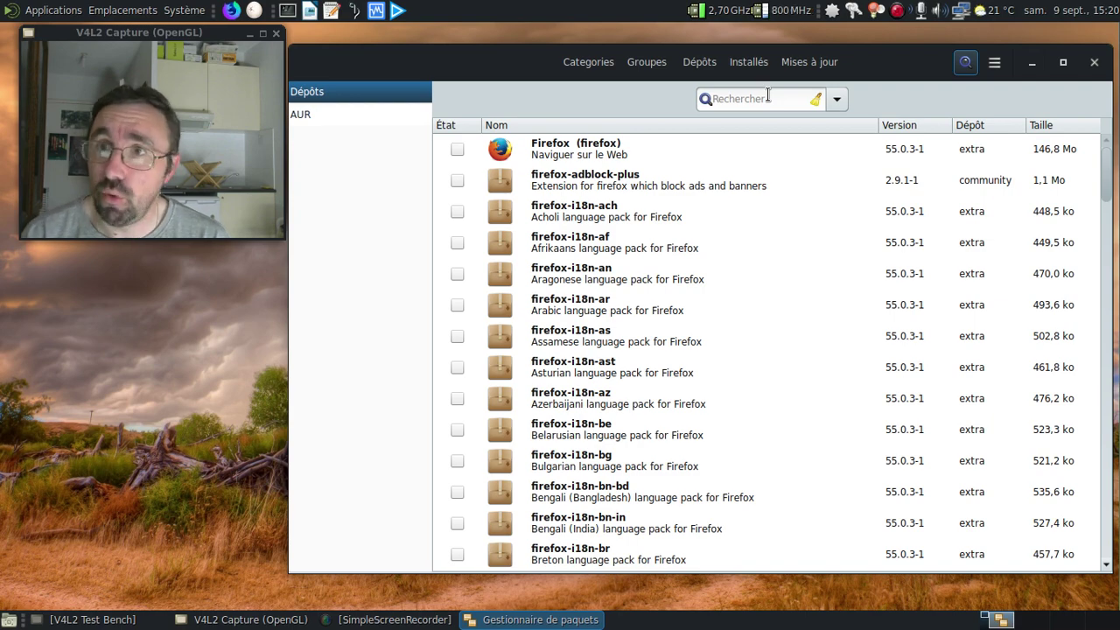
# - Install BlueGriffon from the Development category, check the transaction details, and return to the package list
pyautogui.click(564, 62)
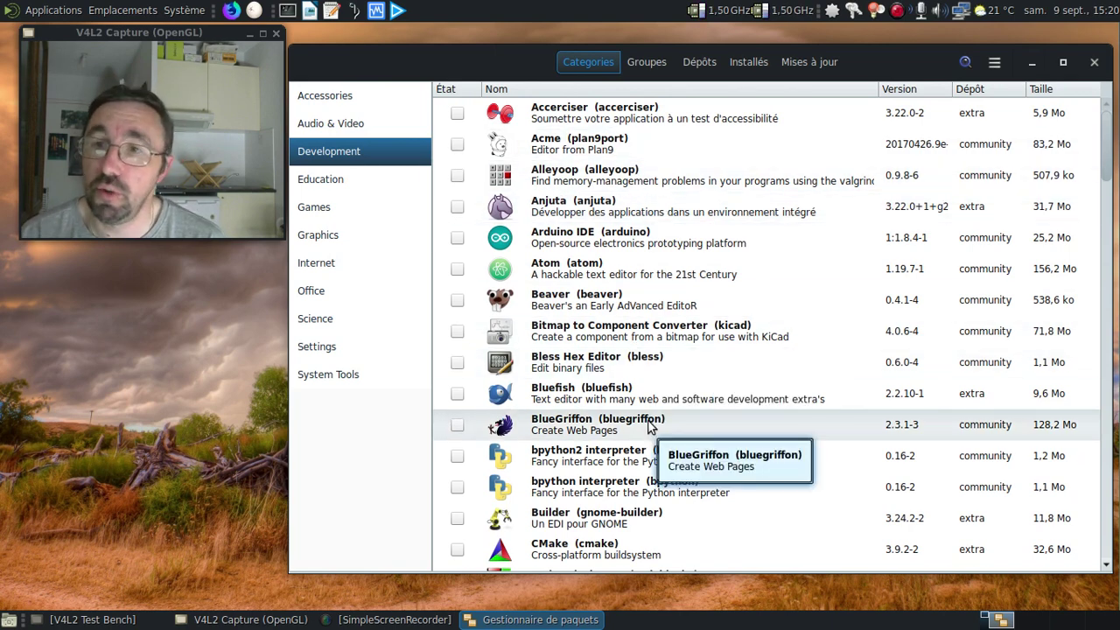
pyautogui.click(455, 425)
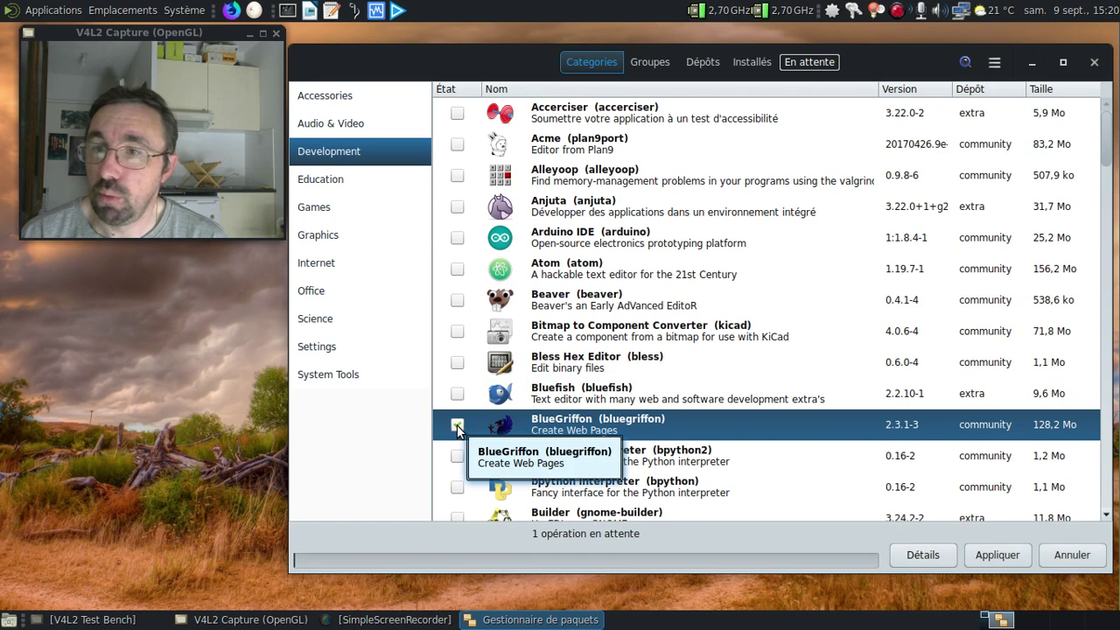
pyautogui.click(997, 556)
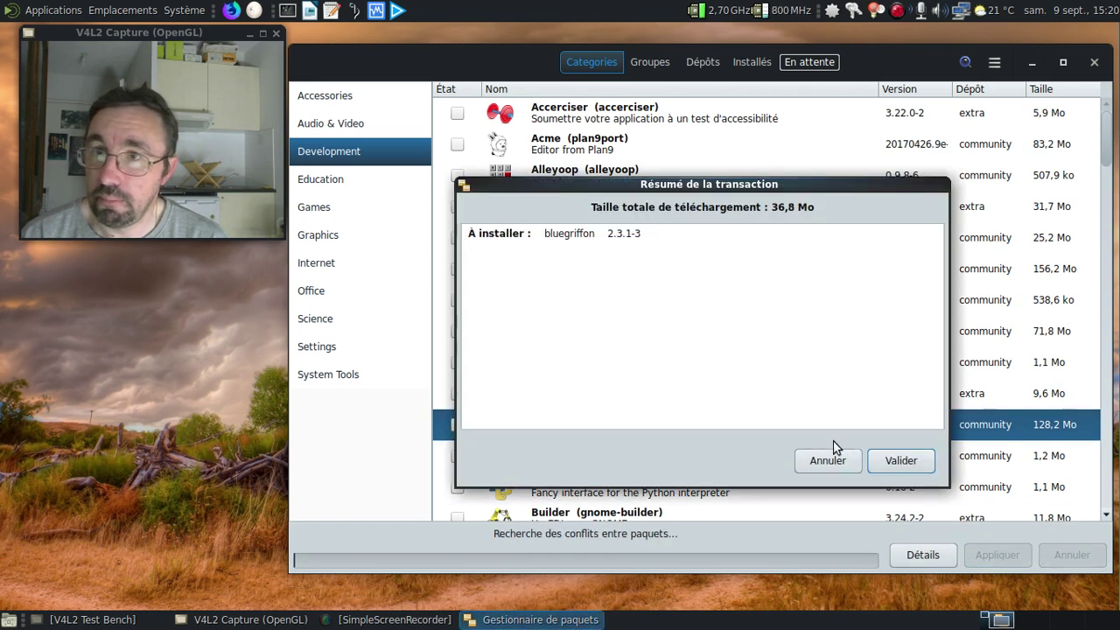
pyautogui.click(901, 460)
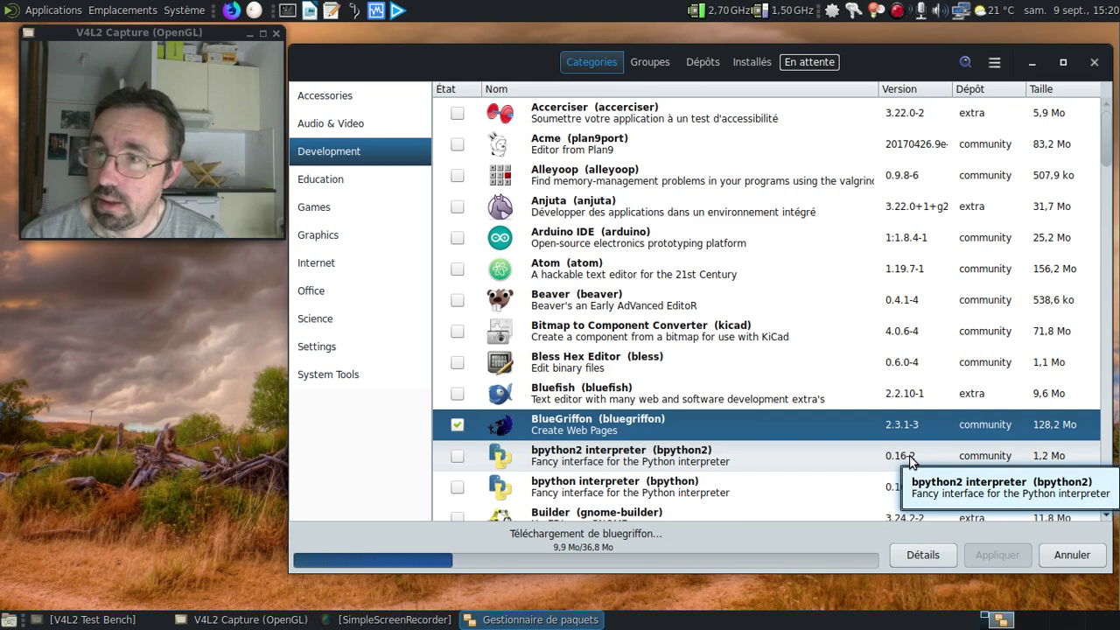
pyautogui.click(929, 553)
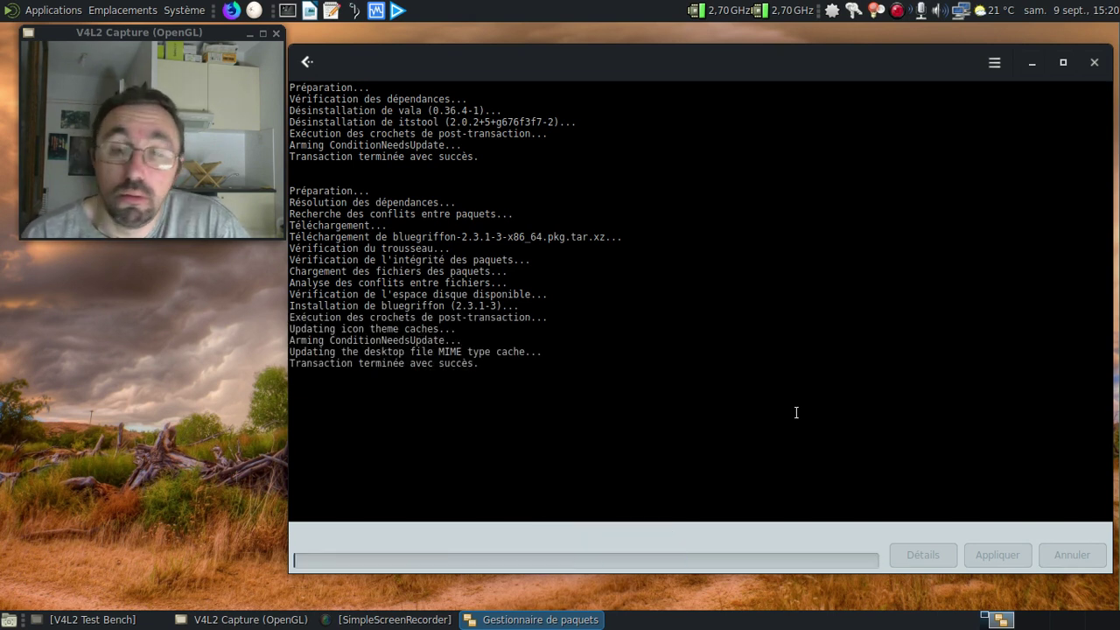
pyautogui.click(306, 62)
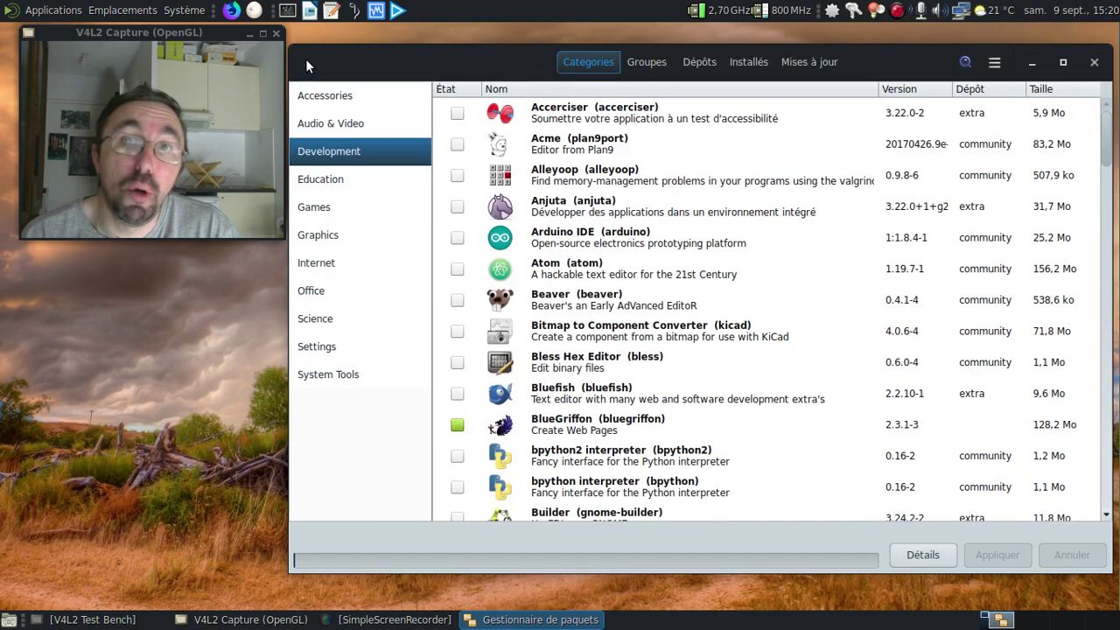
# - Launch the newly installed BlueGriffon from the desktop's programming applications
pyautogui.click(50, 10)
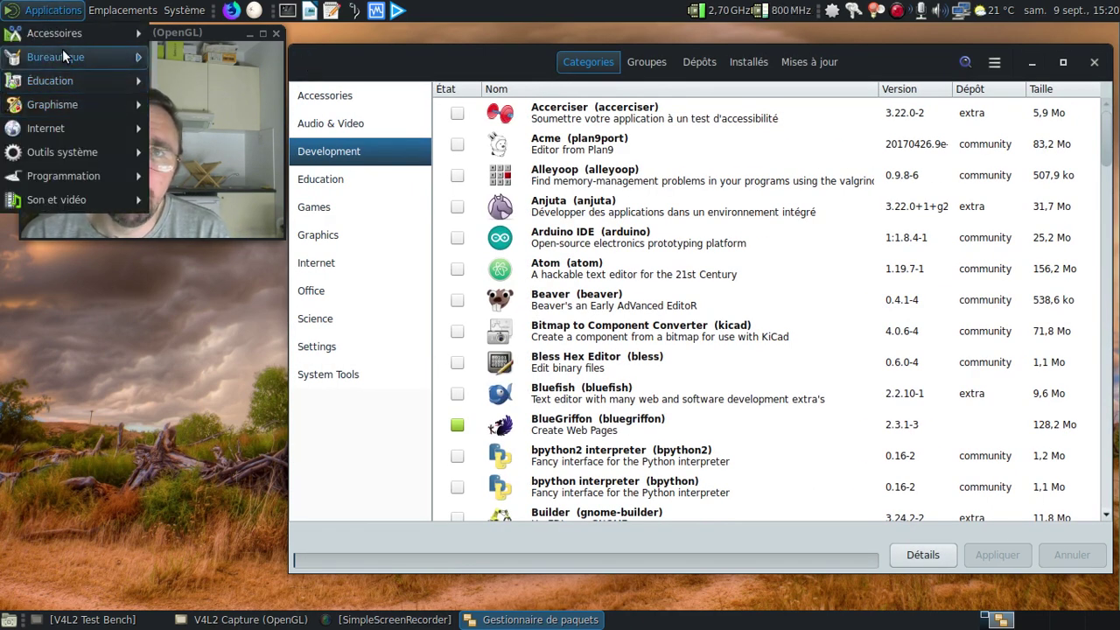
pyautogui.moveTo(56, 127)
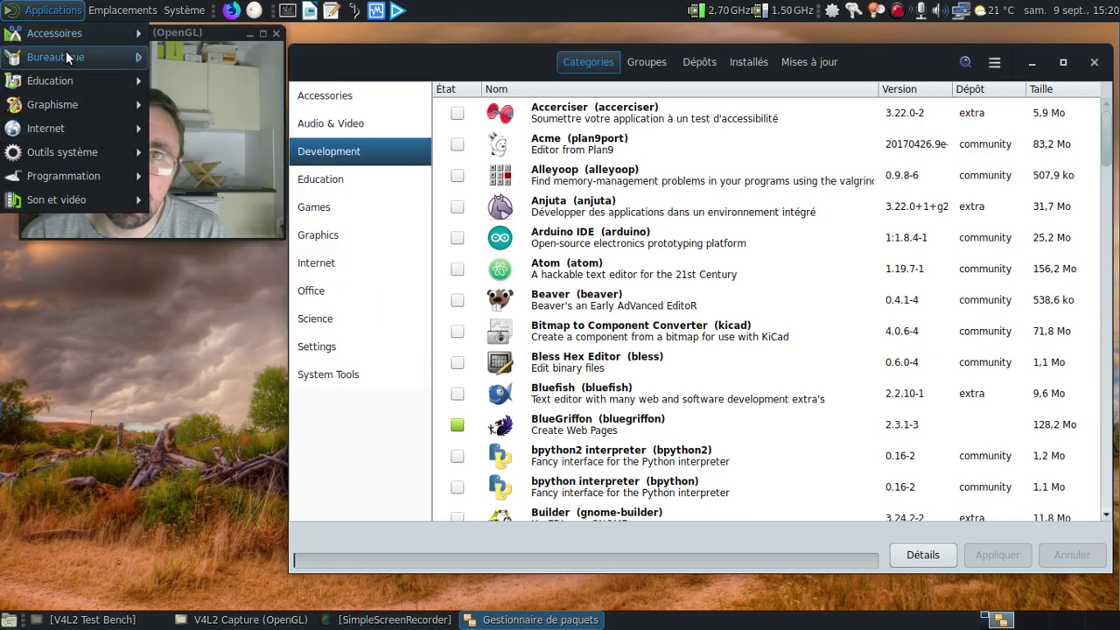
pyautogui.moveTo(68, 57)
pyautogui.moveTo(70, 35)
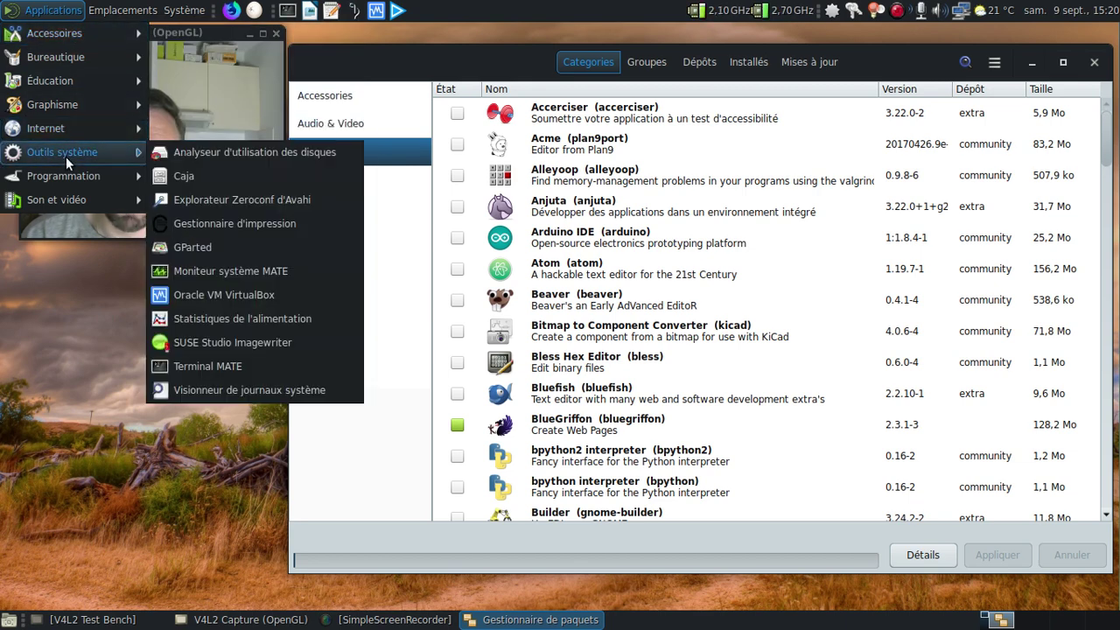
pyautogui.moveTo(68, 167)
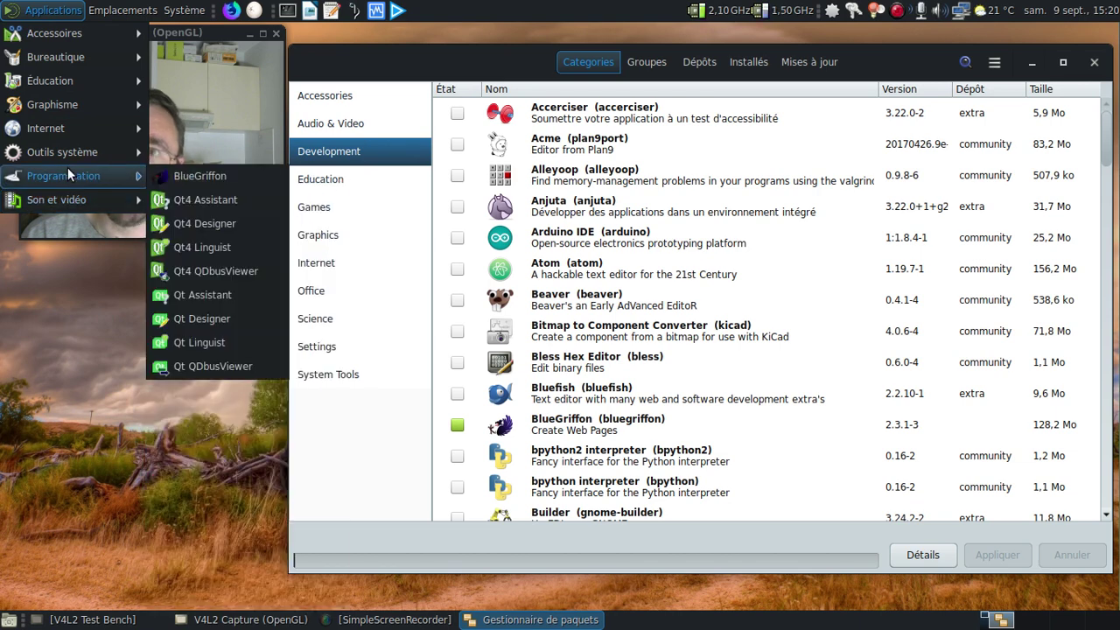
pyautogui.click(164, 182)
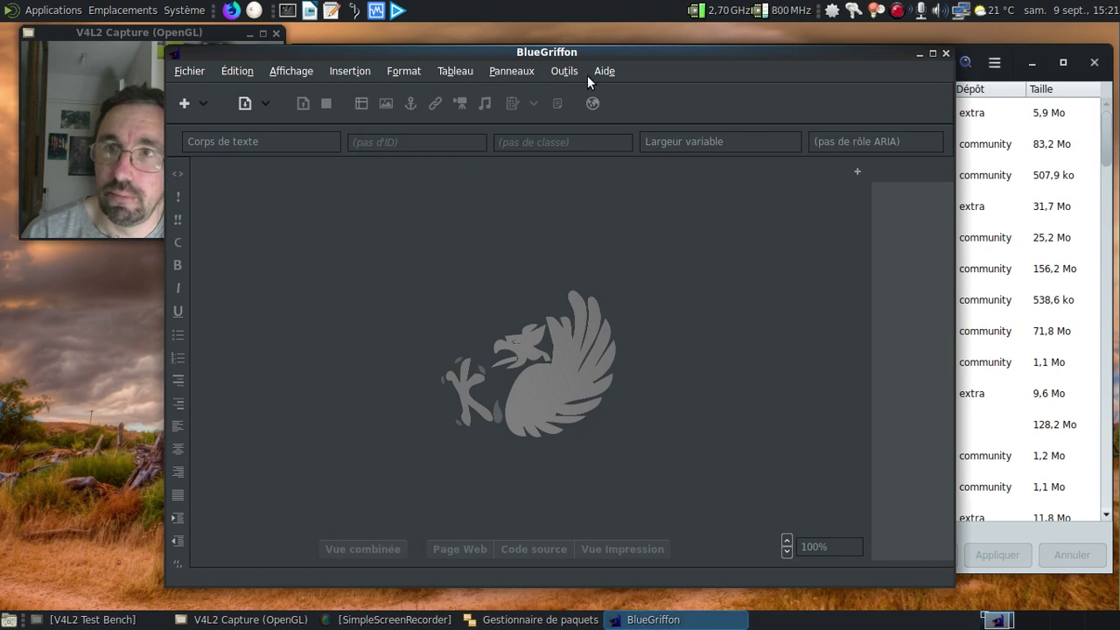
# - View the version information about BlueGriffon and close it
pyautogui.click(603, 72)
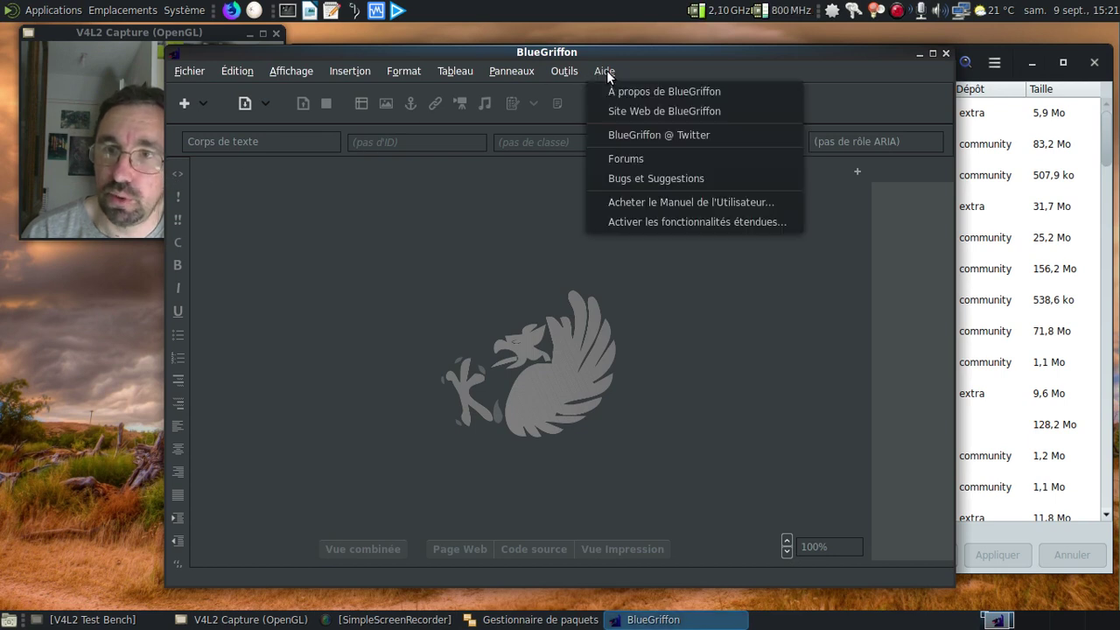
pyautogui.click(633, 93)
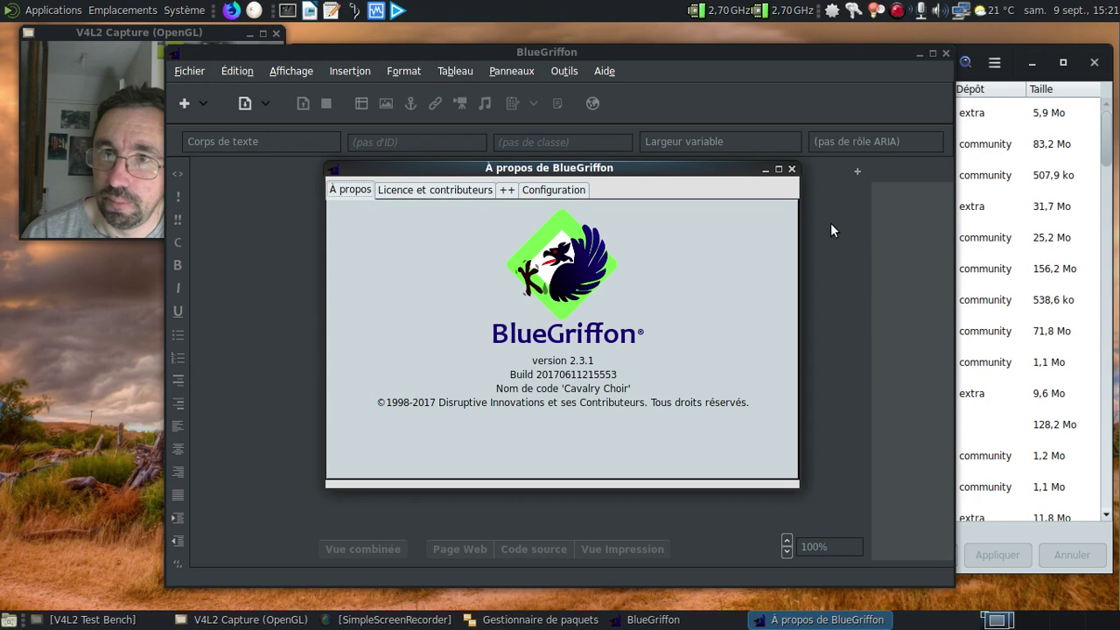
pyautogui.click(790, 169)
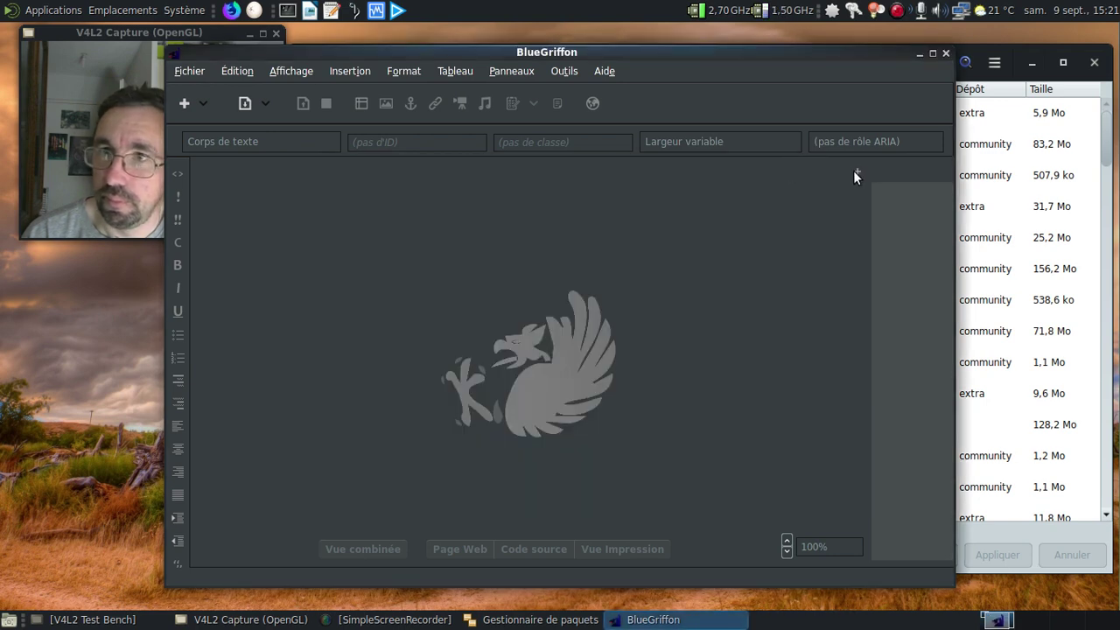
# - Close BlueGriffon and uninstall its package, confirming the transaction summary
pyautogui.click(945, 53)
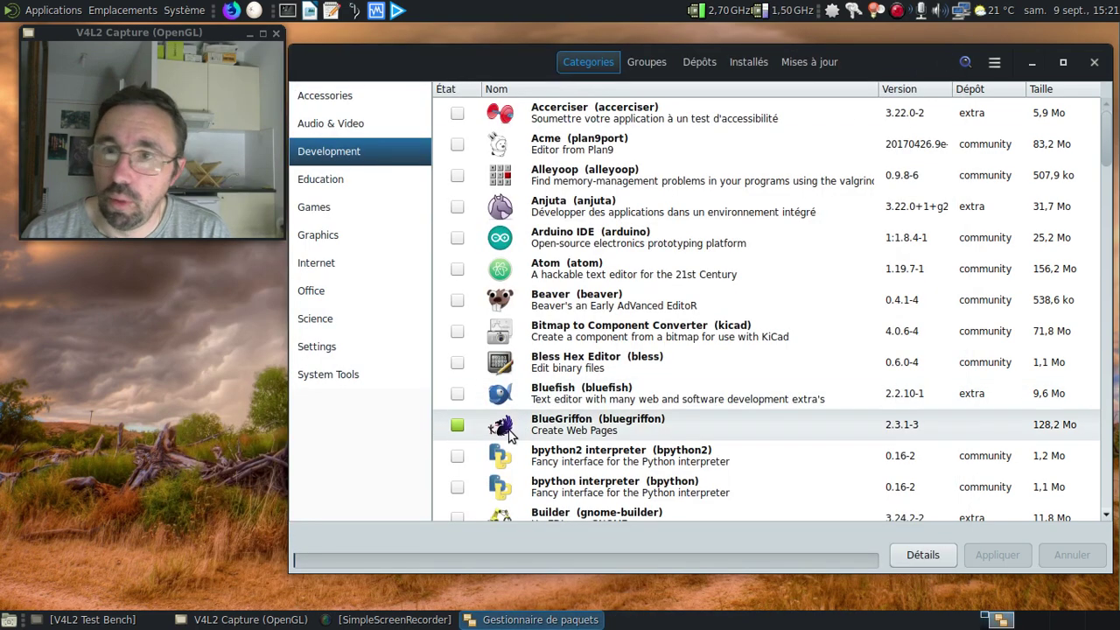
pyautogui.click(457, 424)
pyautogui.click(997, 555)
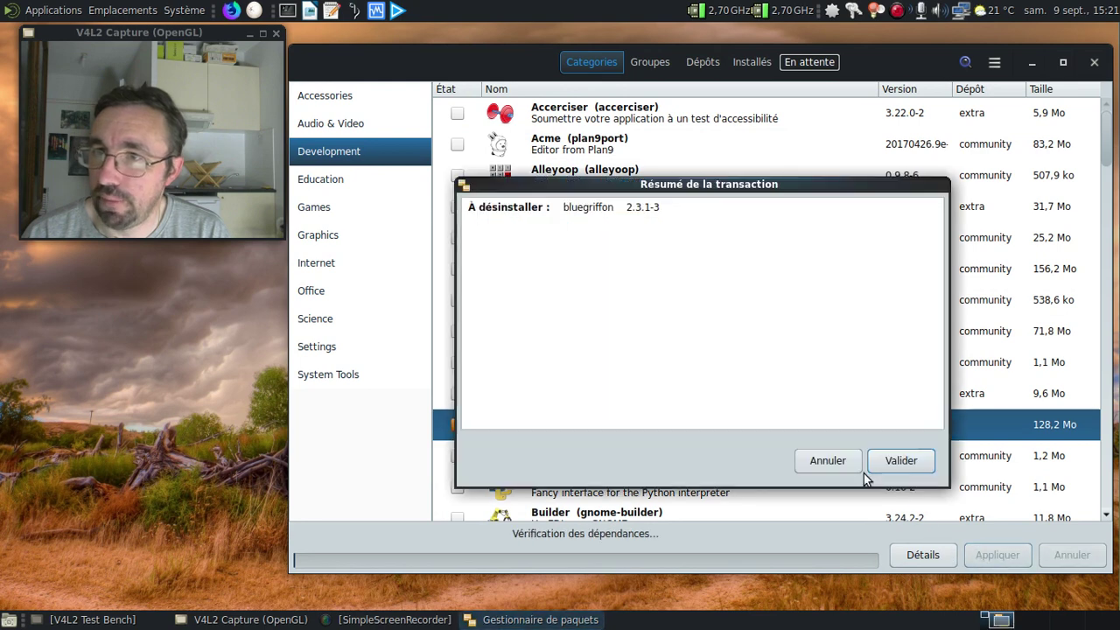
pyautogui.click(920, 461)
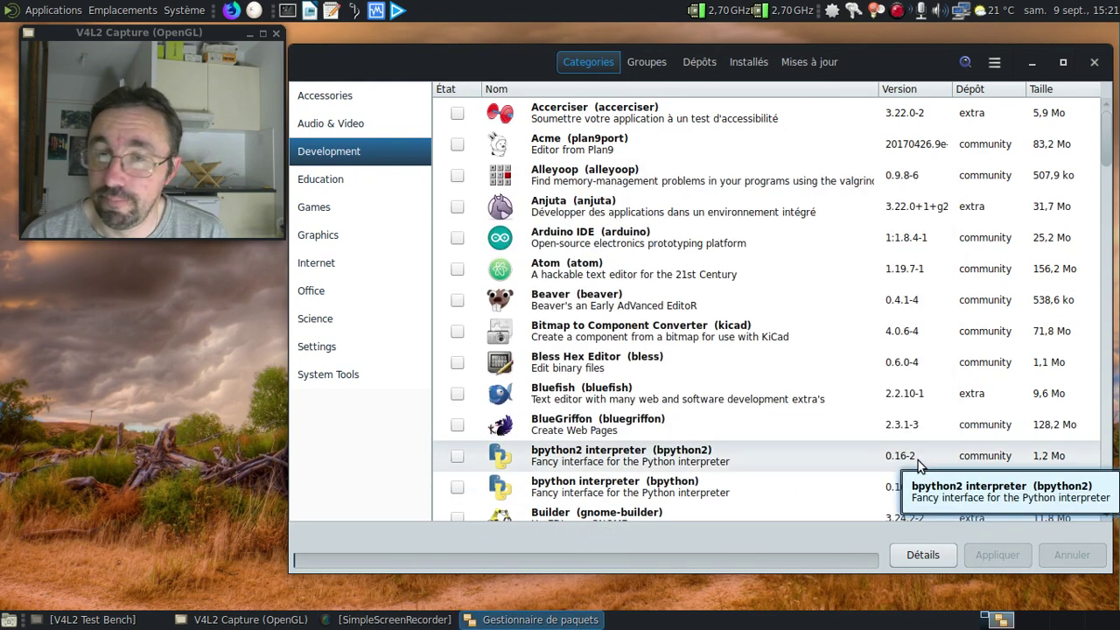
# - View the packages by repository and by group, and search for firefox in the repositories and the AUR
pyautogui.click(683, 62)
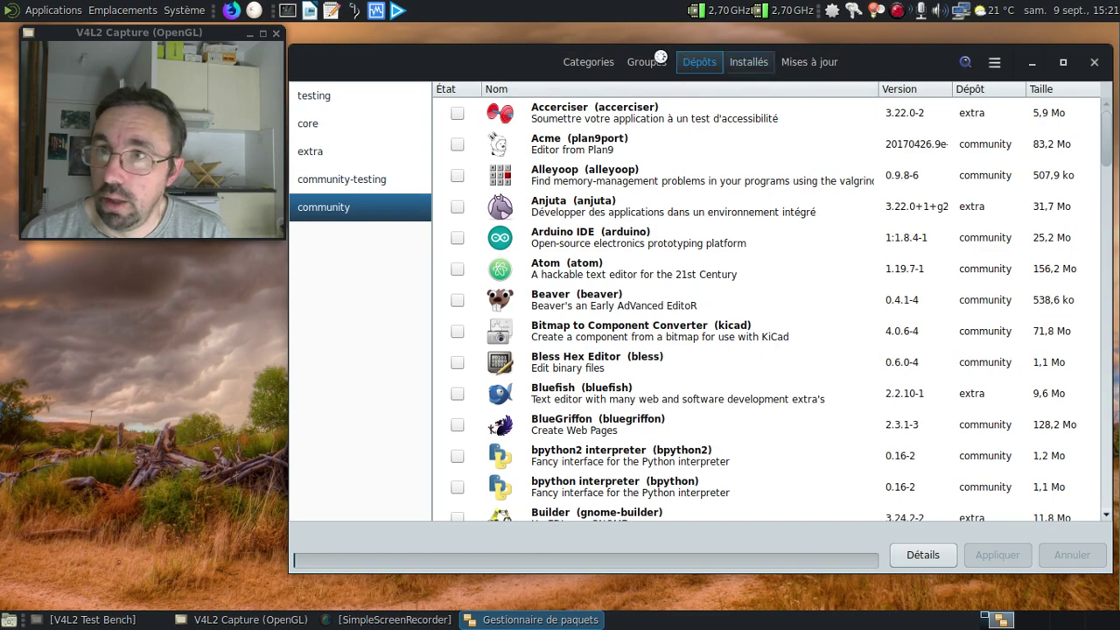
pyautogui.click(646, 61)
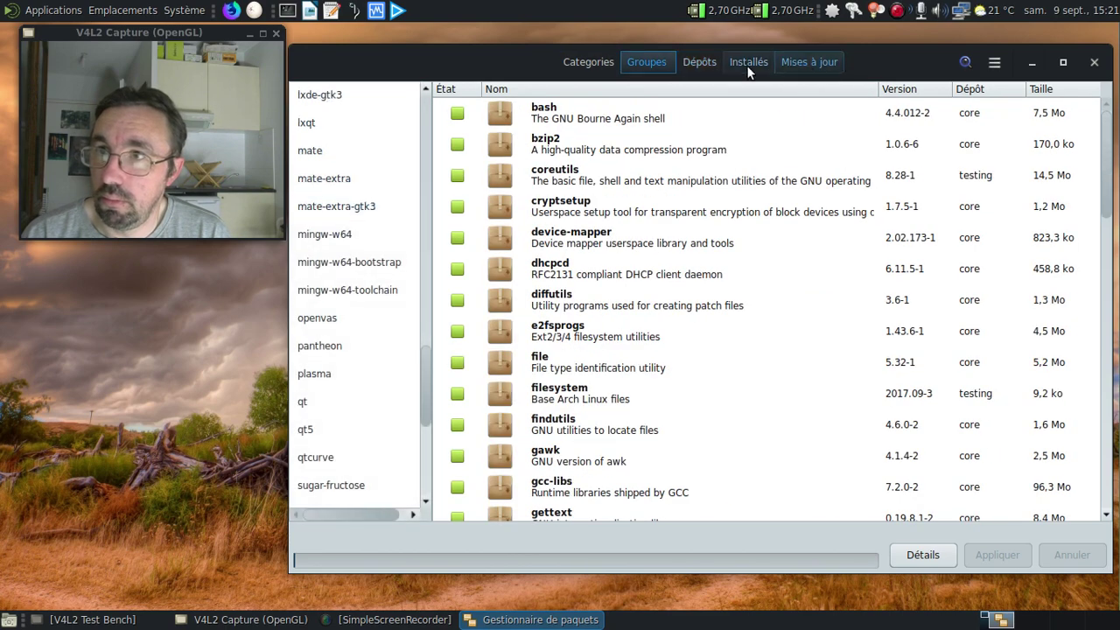
pyautogui.click(966, 62)
pyautogui.write('firefox')
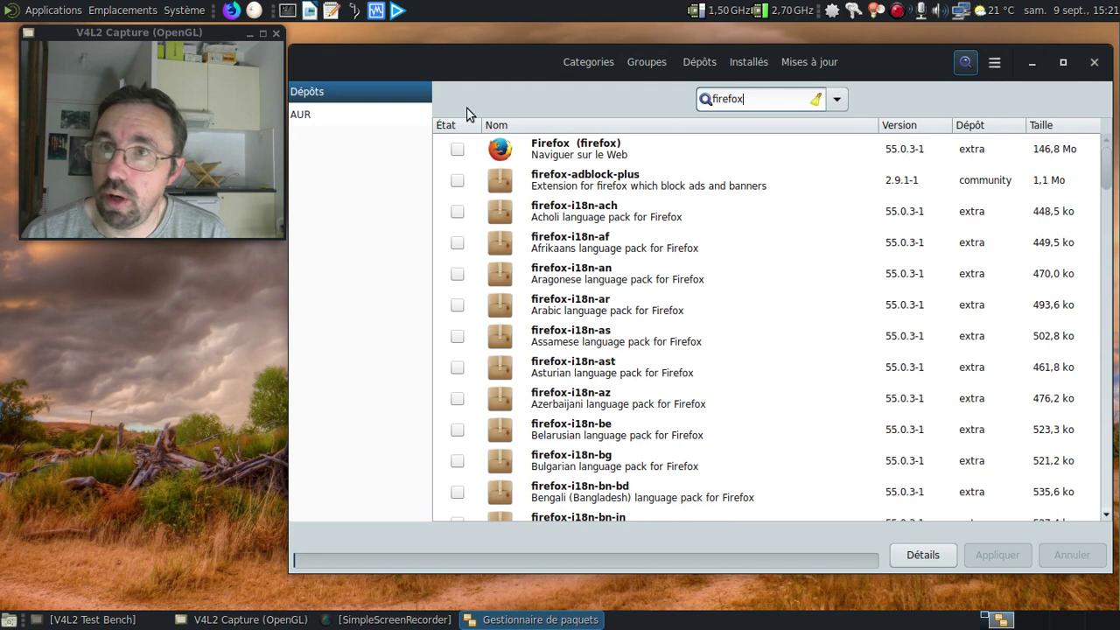
pyautogui.click(352, 112)
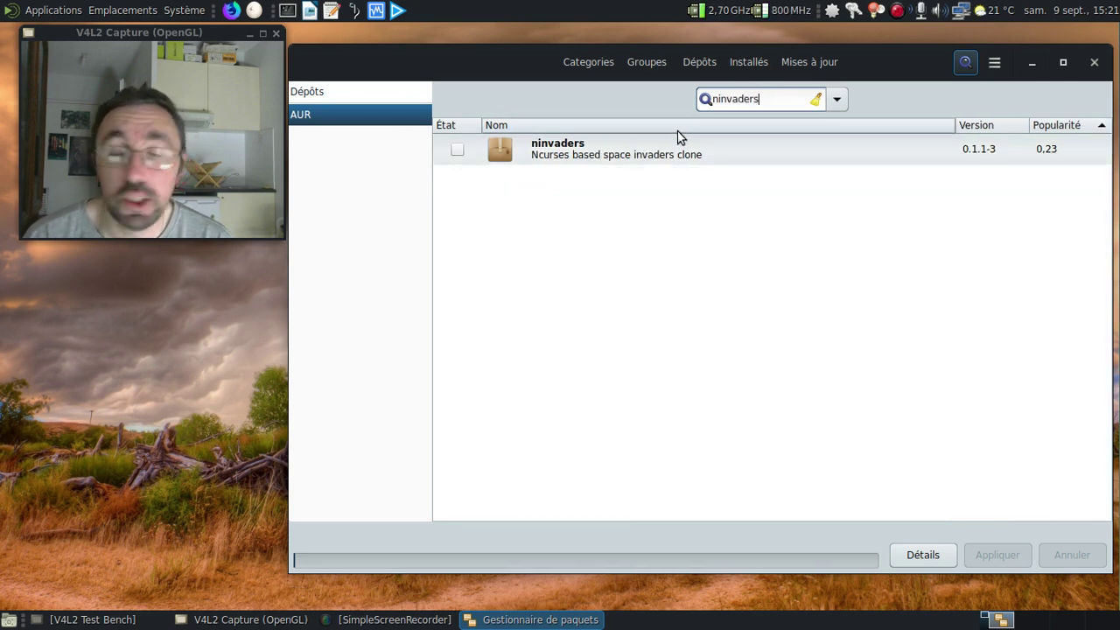
# - Build and install ninvaders from the AUR, and check the build details while it runs
pyautogui.click(456, 151)
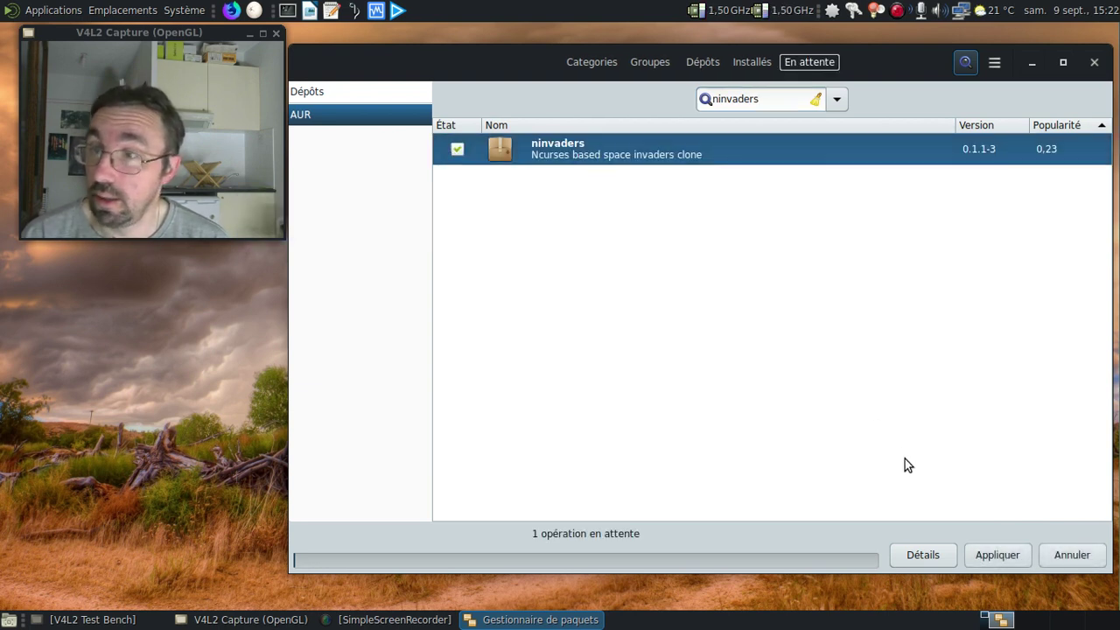
pyautogui.click(989, 565)
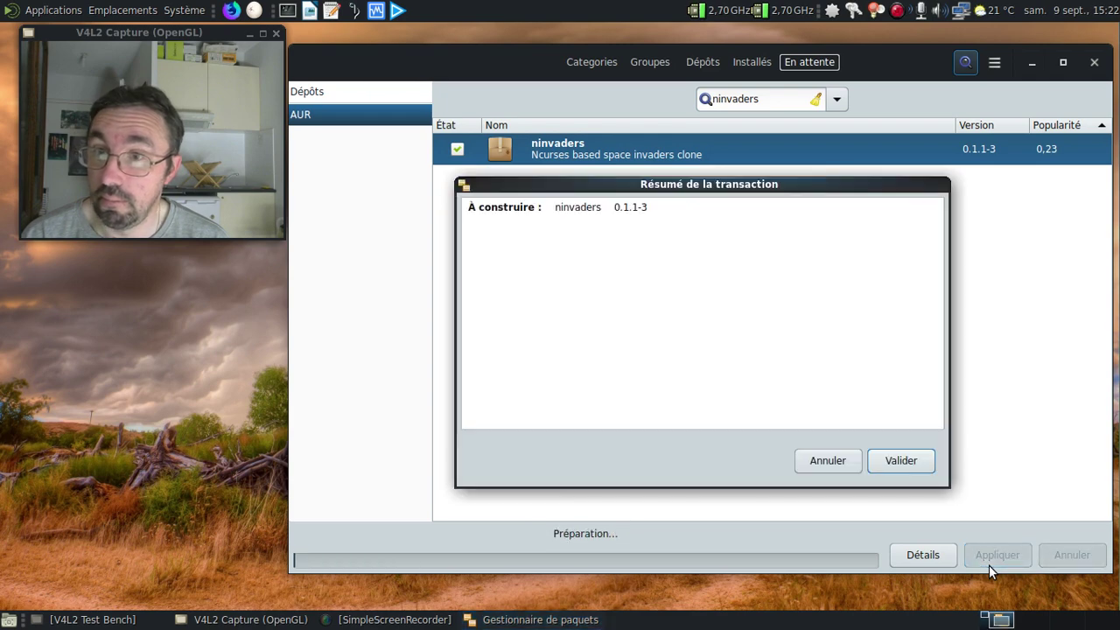
pyautogui.click(874, 463)
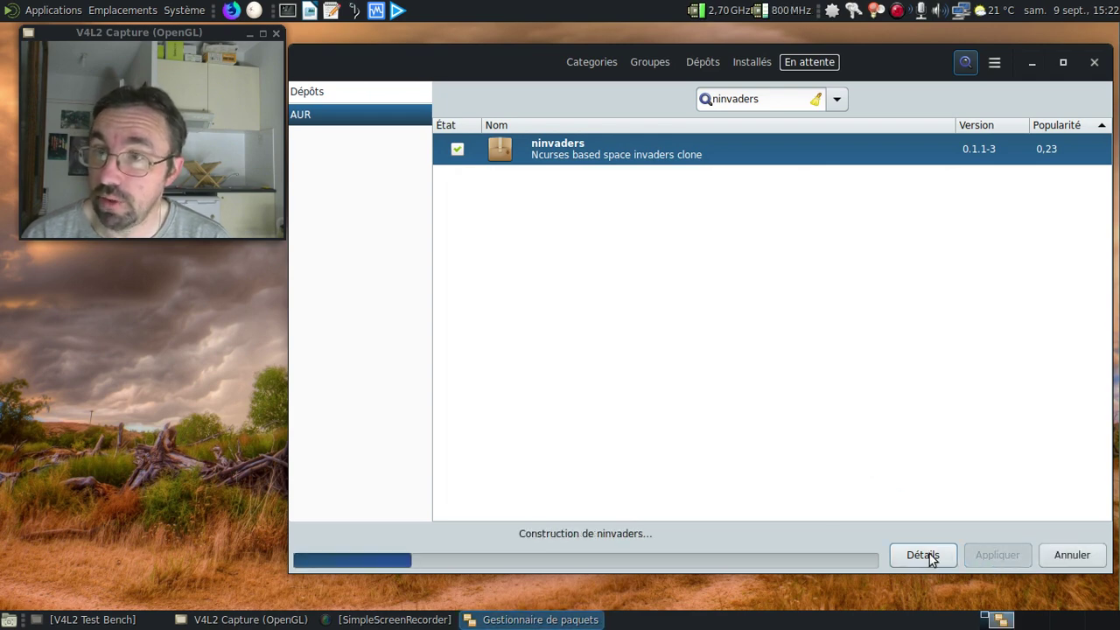
pyautogui.click(928, 554)
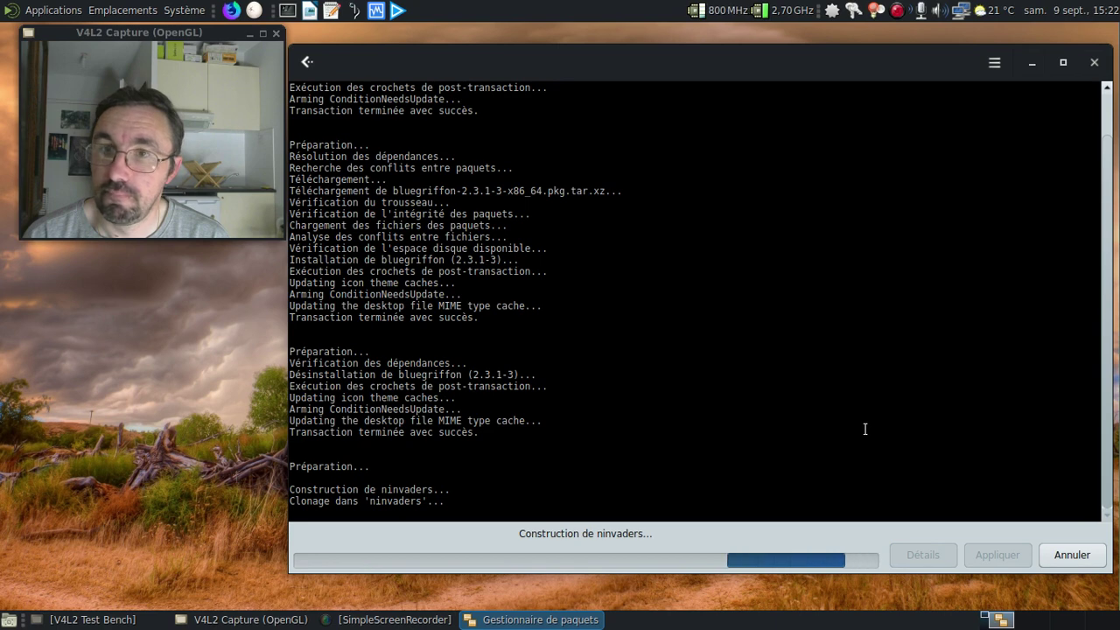
pyautogui.click(304, 62)
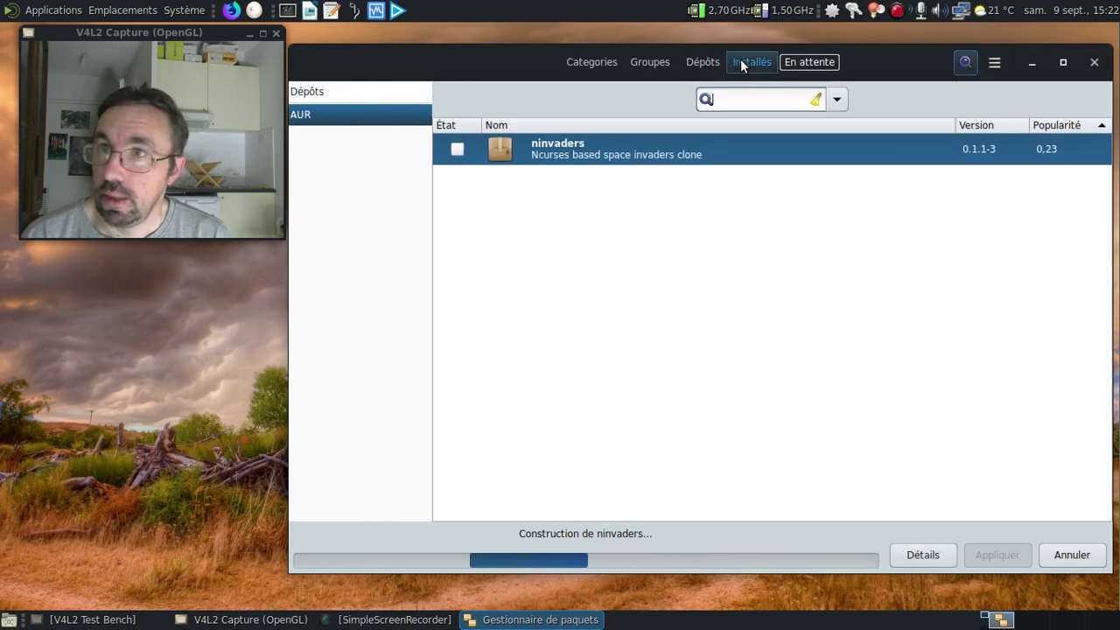
# - Examine the orphan and foreign categories of the installed packages, looking for ninvaders among the foreign ones
pyautogui.click(744, 61)
pyautogui.click(350, 151)
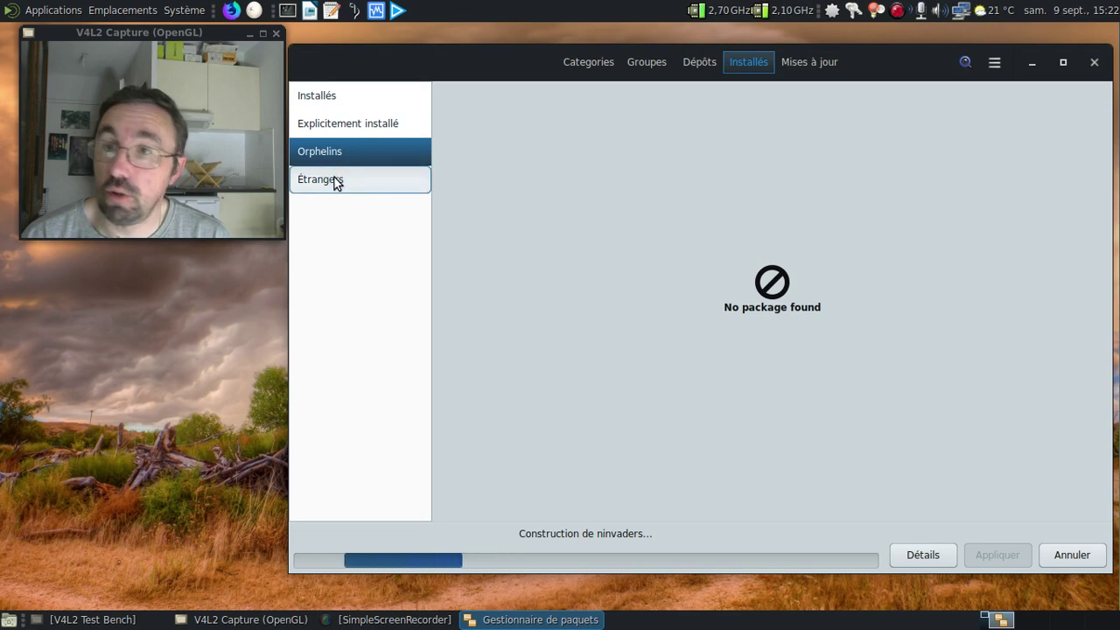
pyautogui.click(336, 178)
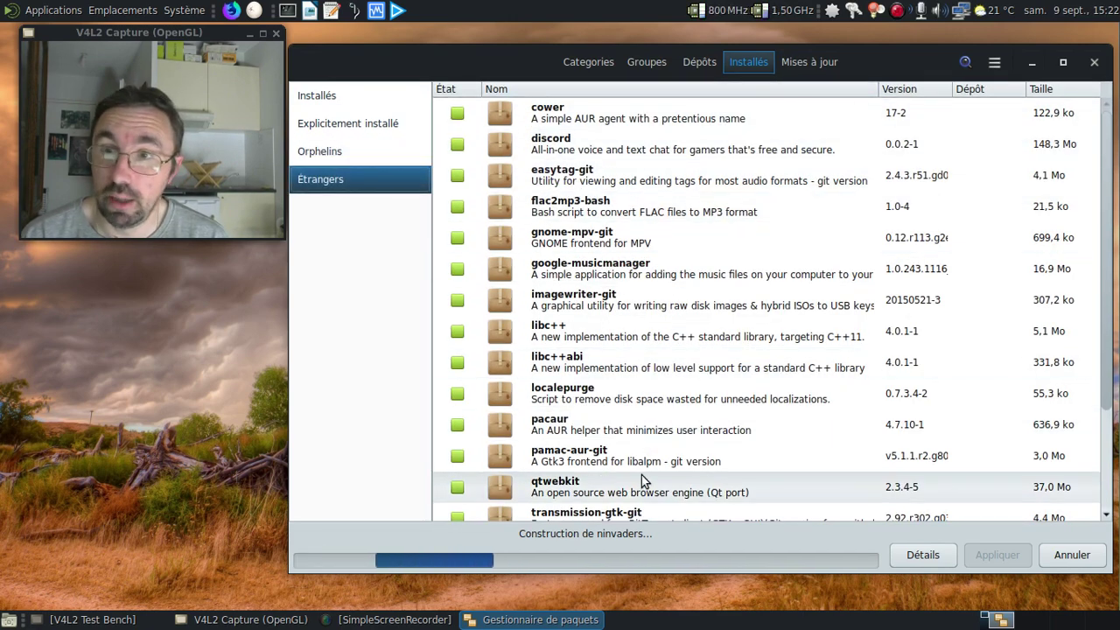
pyautogui.scroll(-4, 624, 445)
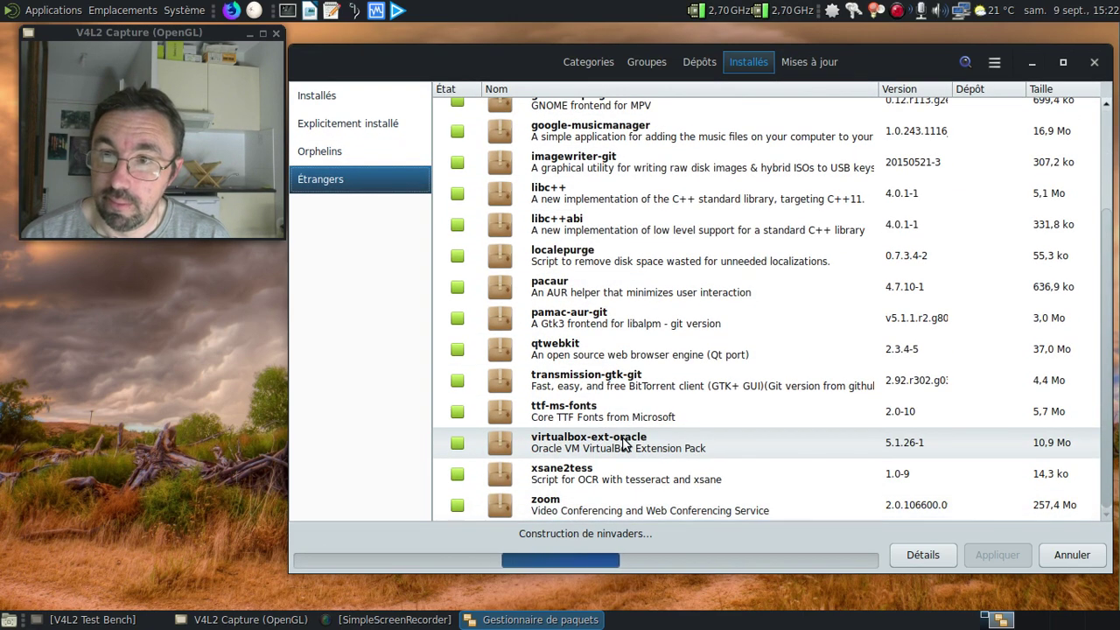
pyautogui.scroll(4, 624, 444)
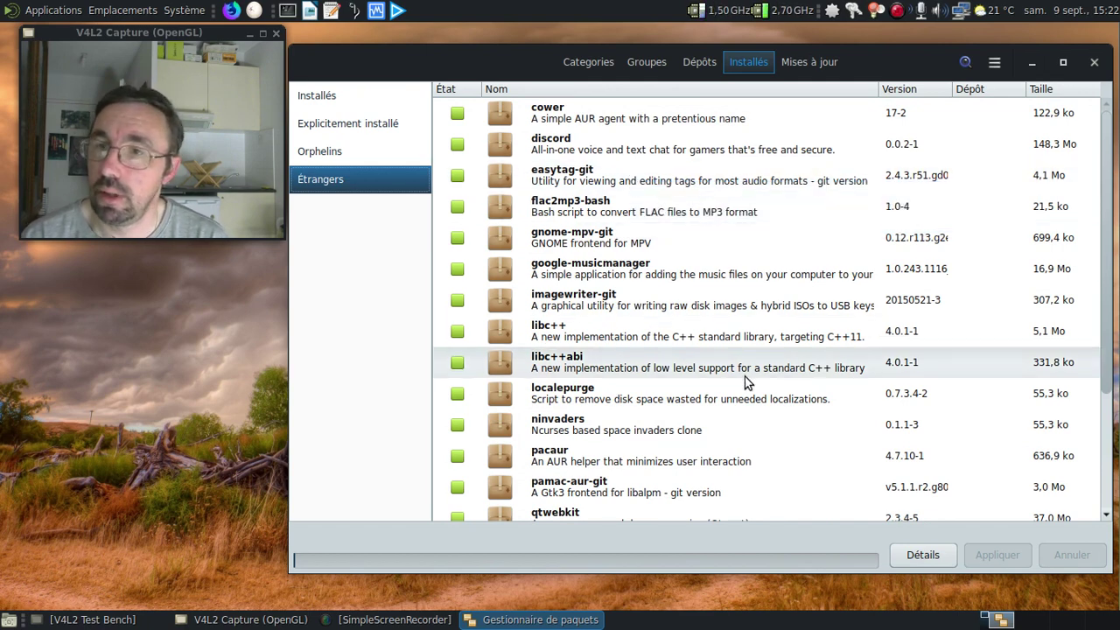
pyautogui.scroll(-4, 757, 379)
pyautogui.scroll(4, 762, 382)
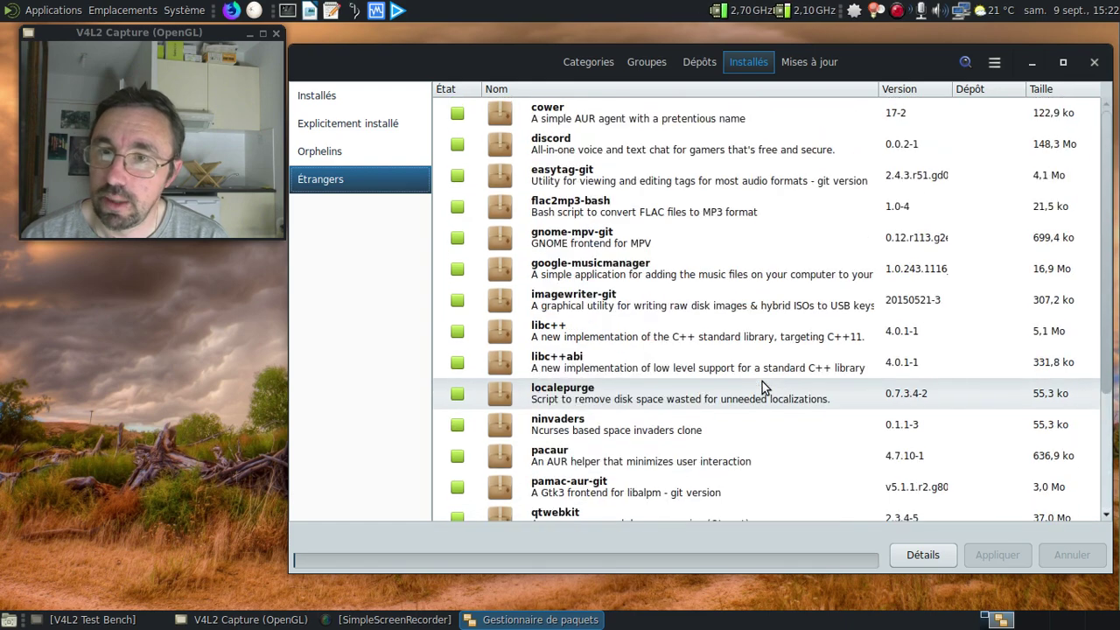
pyautogui.click(350, 152)
pyautogui.click(350, 180)
pyautogui.scroll(-5, 725, 213)
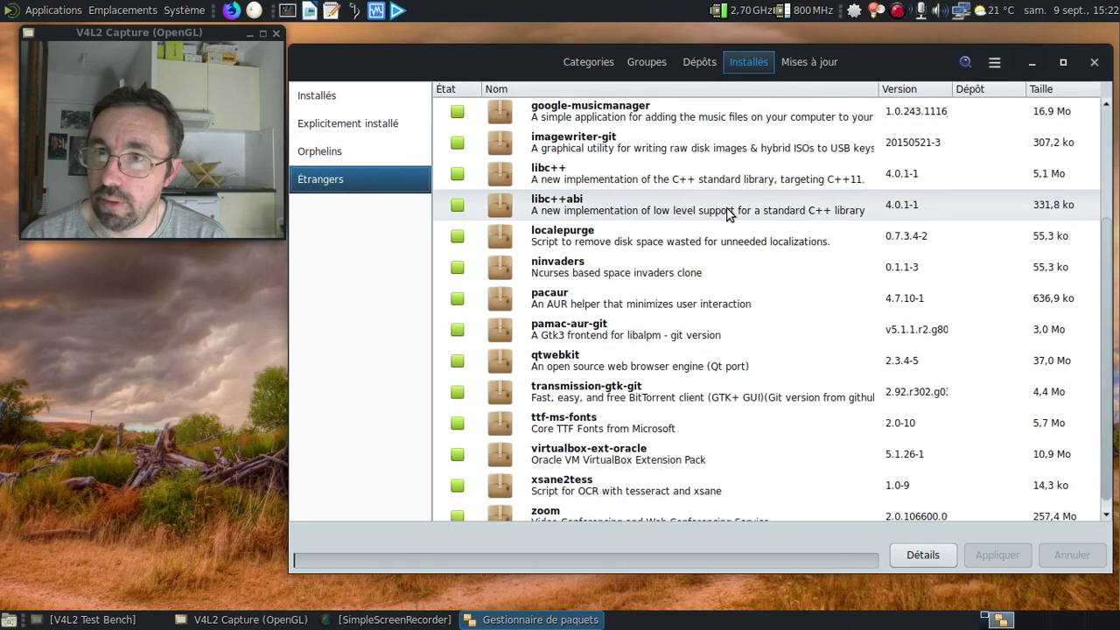
# - Run ninvaders in a MATE Terminal, and close the terminal despite the active process
pyautogui.click(287, 11)
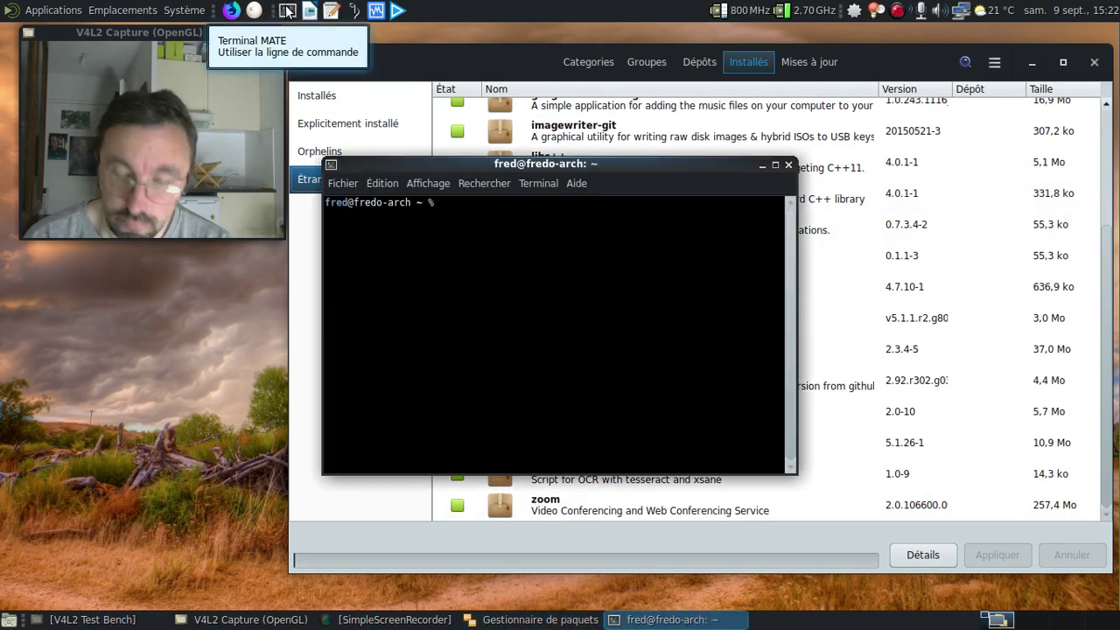
pyautogui.press('Return')
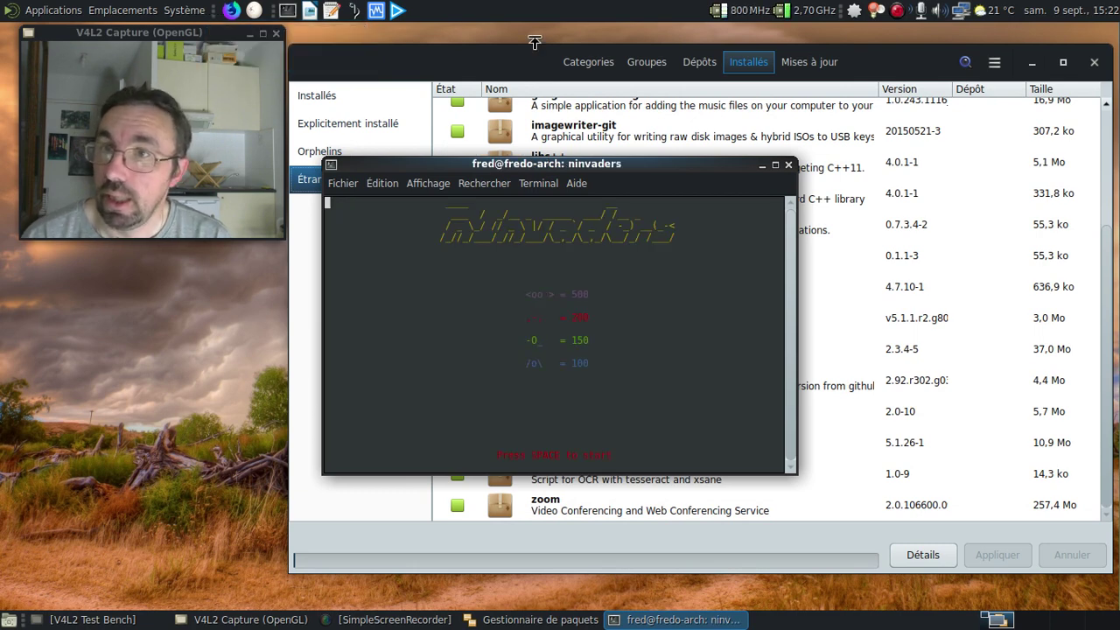
pyautogui.click(788, 164)
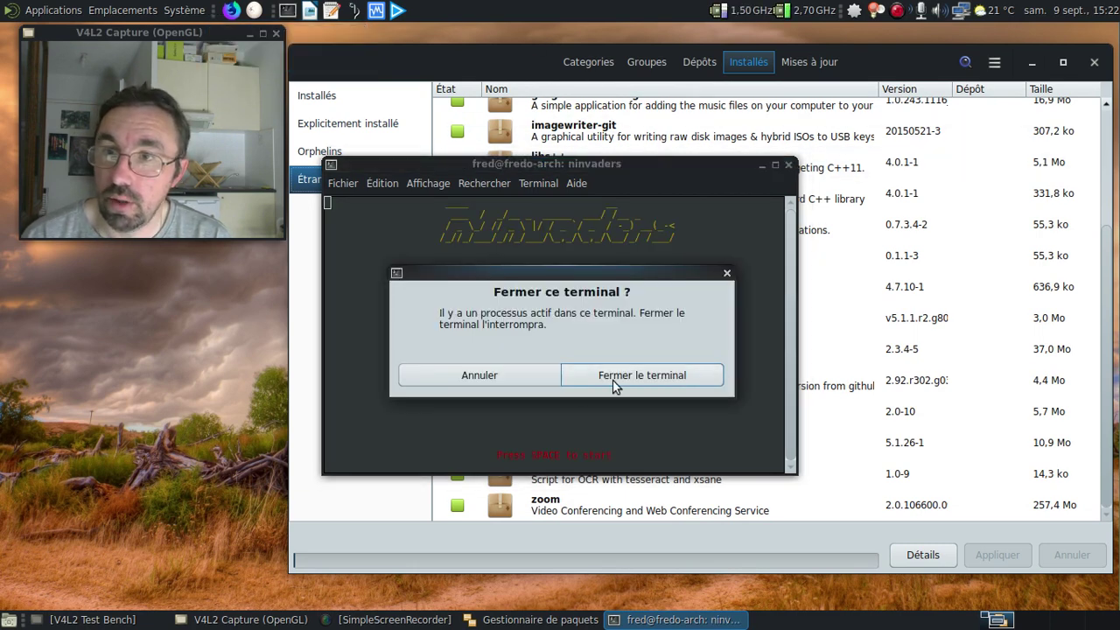
pyautogui.click(615, 376)
# - Uninstall ninvaders from the foreign packages list and confirm the transaction
pyautogui.click(457, 256)
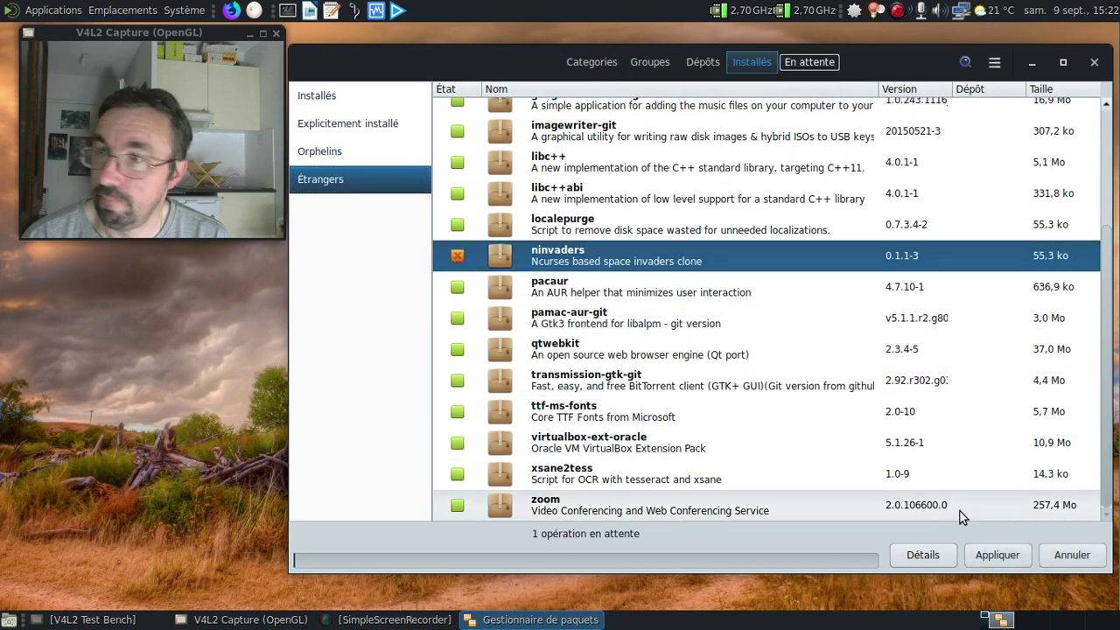
pyautogui.click(997, 554)
pyautogui.click(900, 461)
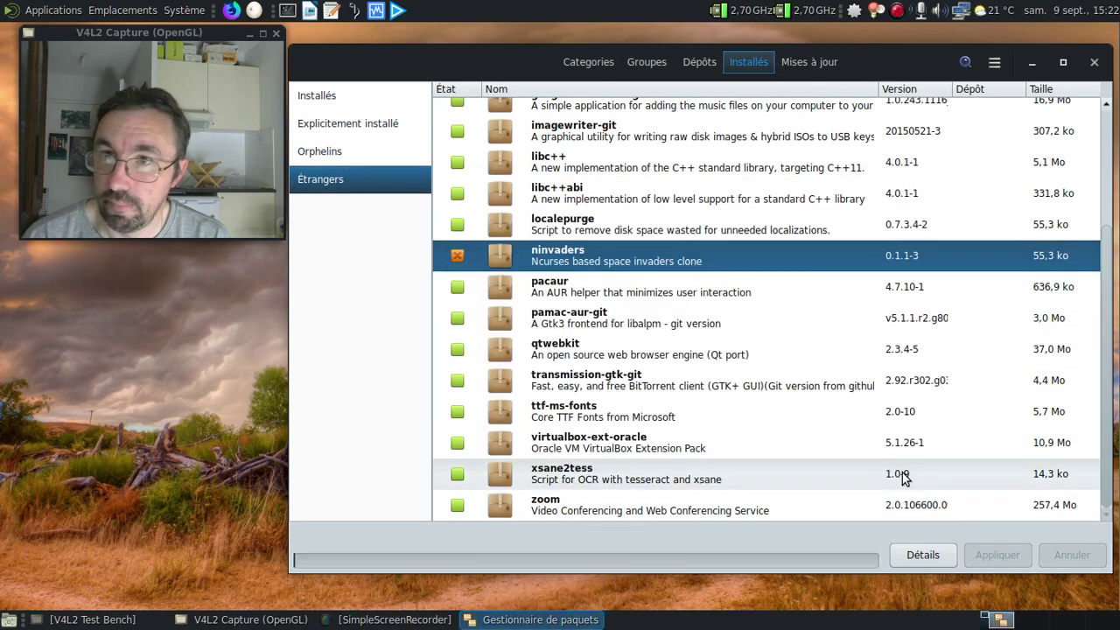
# - Review the orphan, explicitly installed and full installed package lists, and close the package manager
pyautogui.click(355, 152)
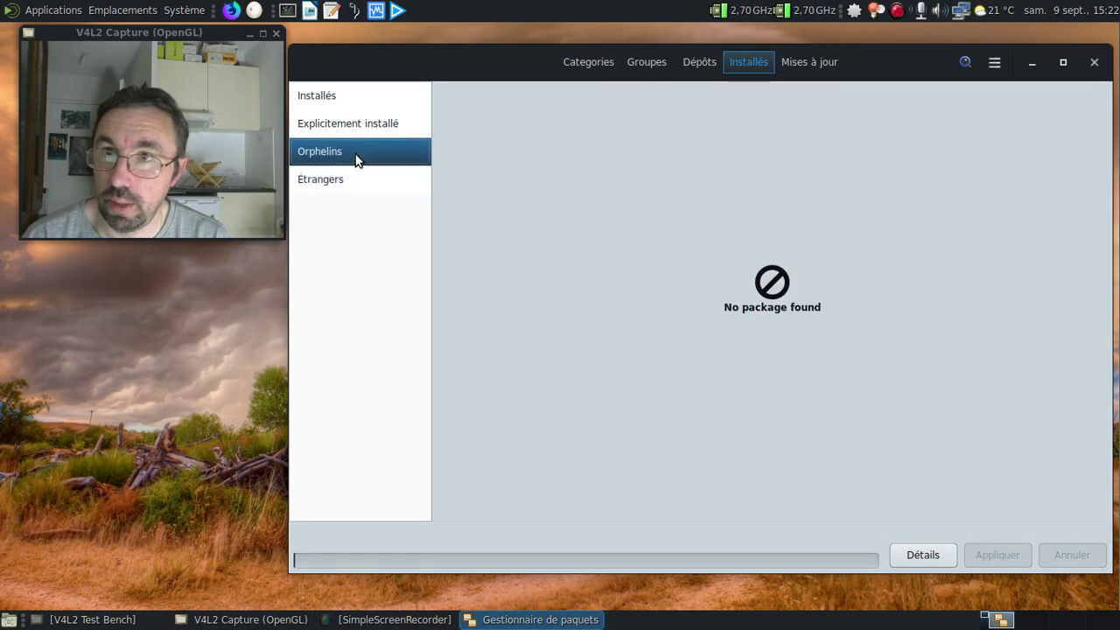
pyautogui.click(349, 126)
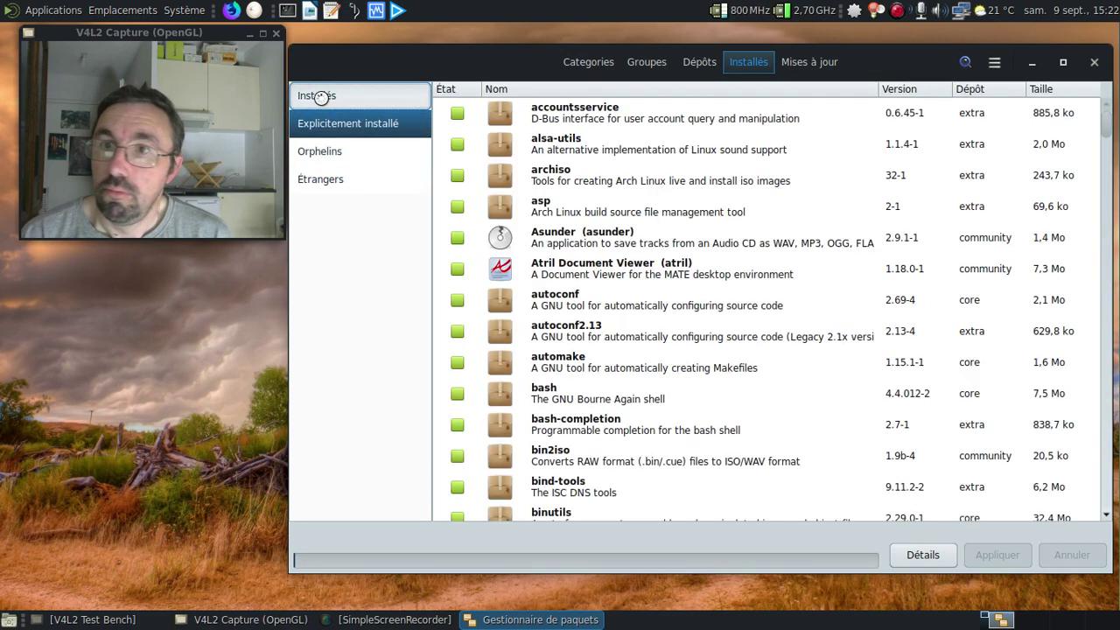
pyautogui.click(322, 99)
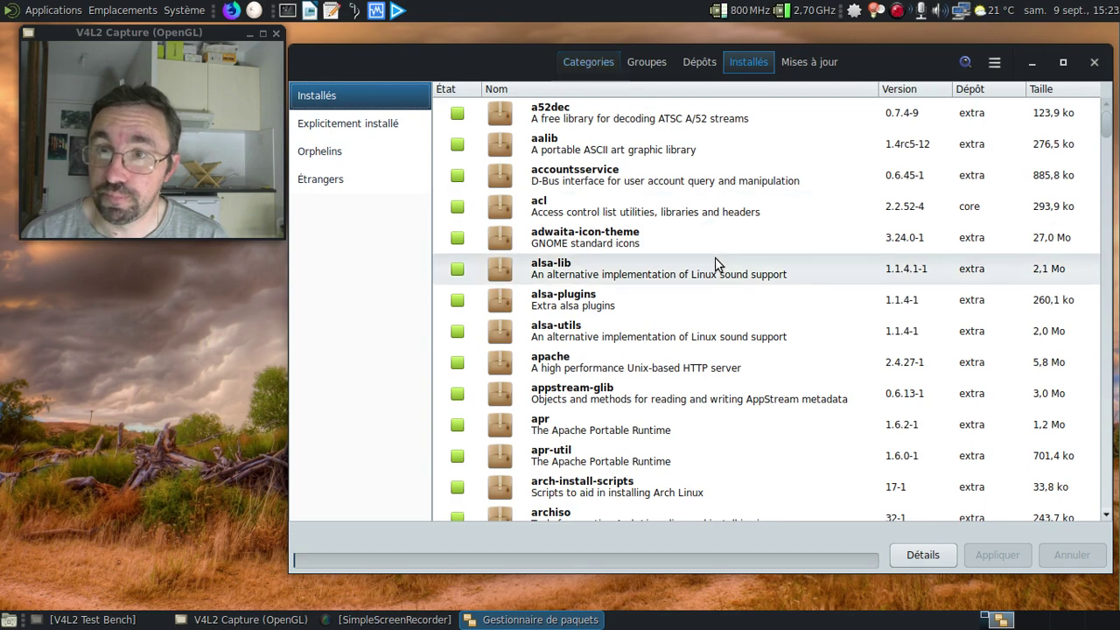
pyautogui.scroll(-6, 717, 262)
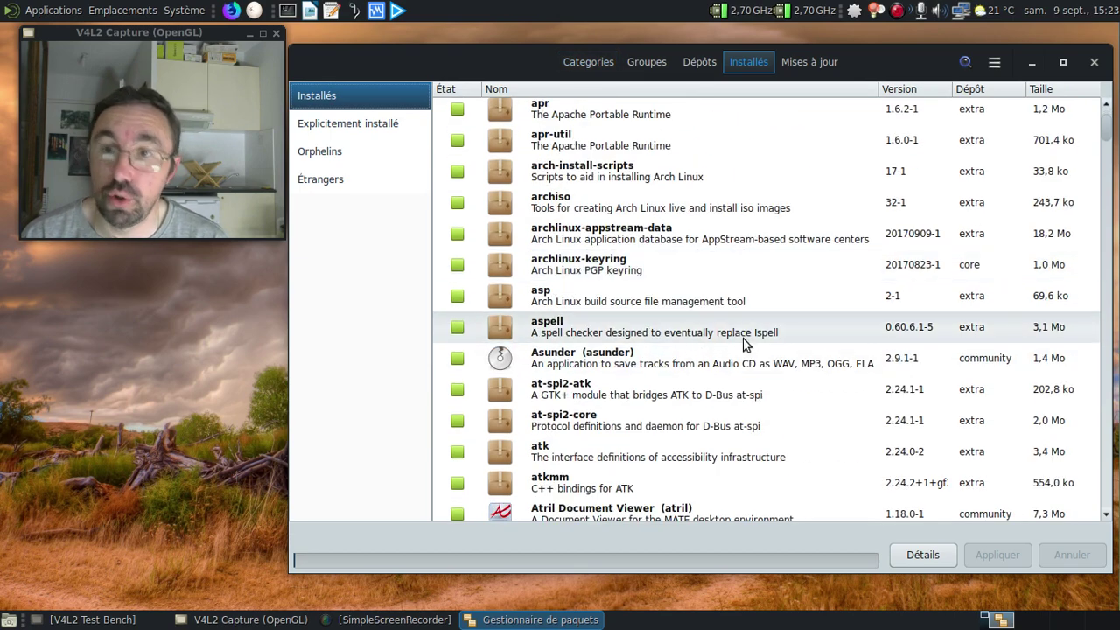
pyautogui.scroll(-6, 742, 344)
pyautogui.scroll(-7, 742, 345)
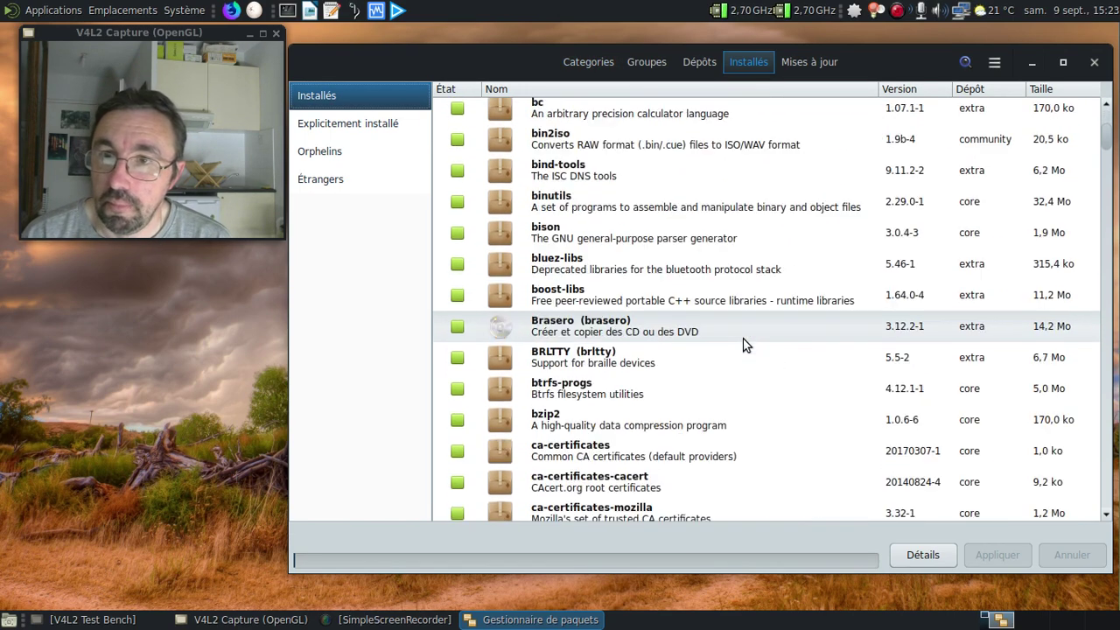
pyautogui.scroll(-7, 741, 345)
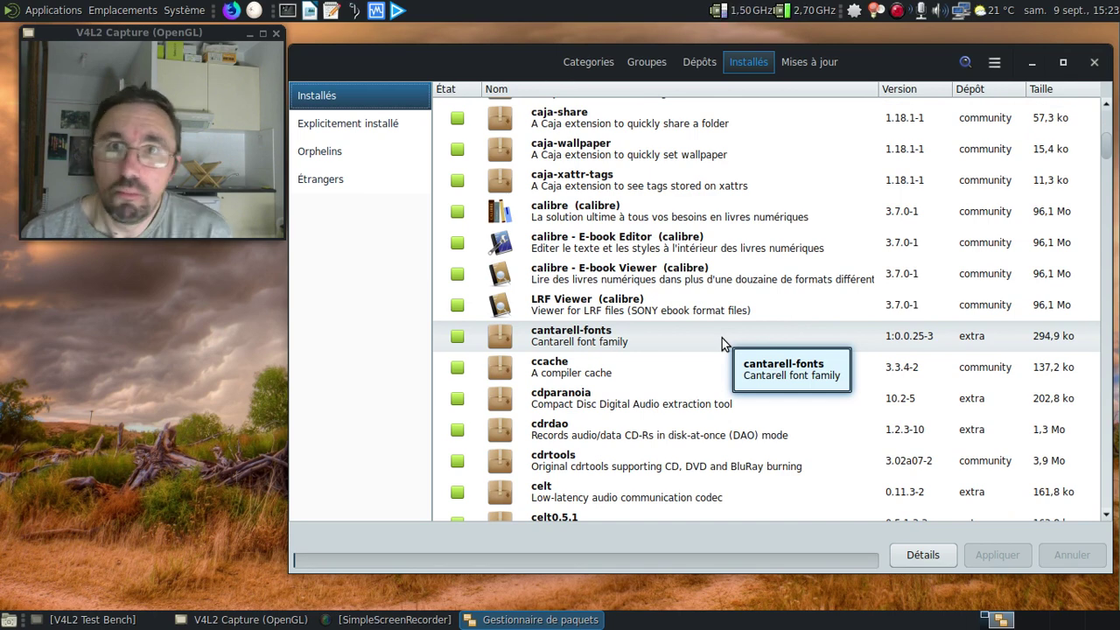
pyautogui.click(1093, 62)
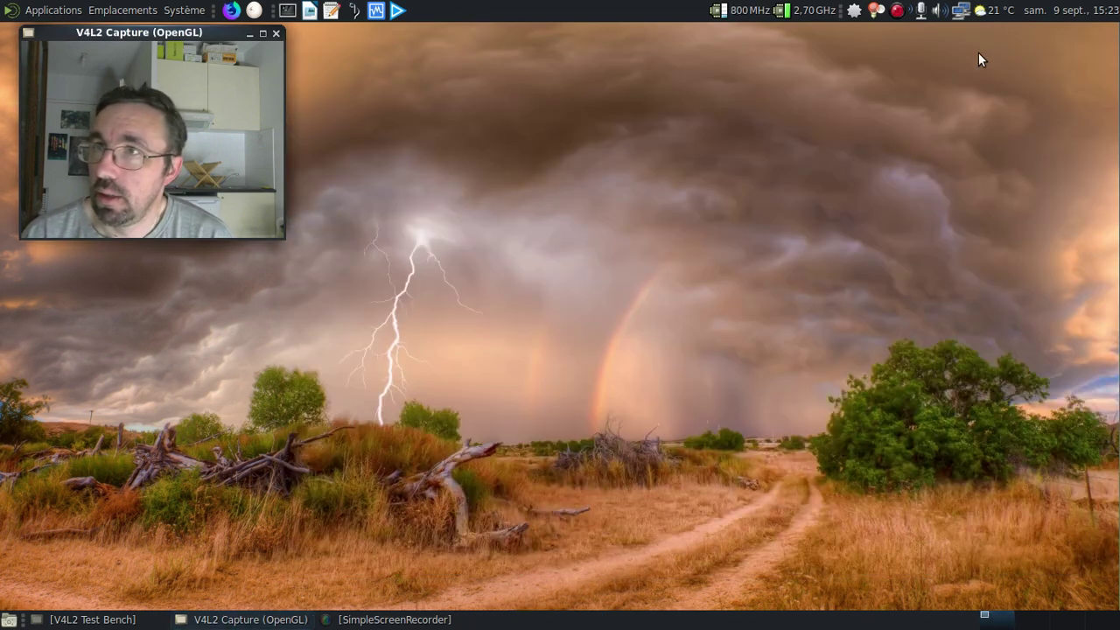
# - Reopen the package manager from the desktop's update notifier and view the available updates
pyautogui.click(853, 12)
pyautogui.click(869, 34)
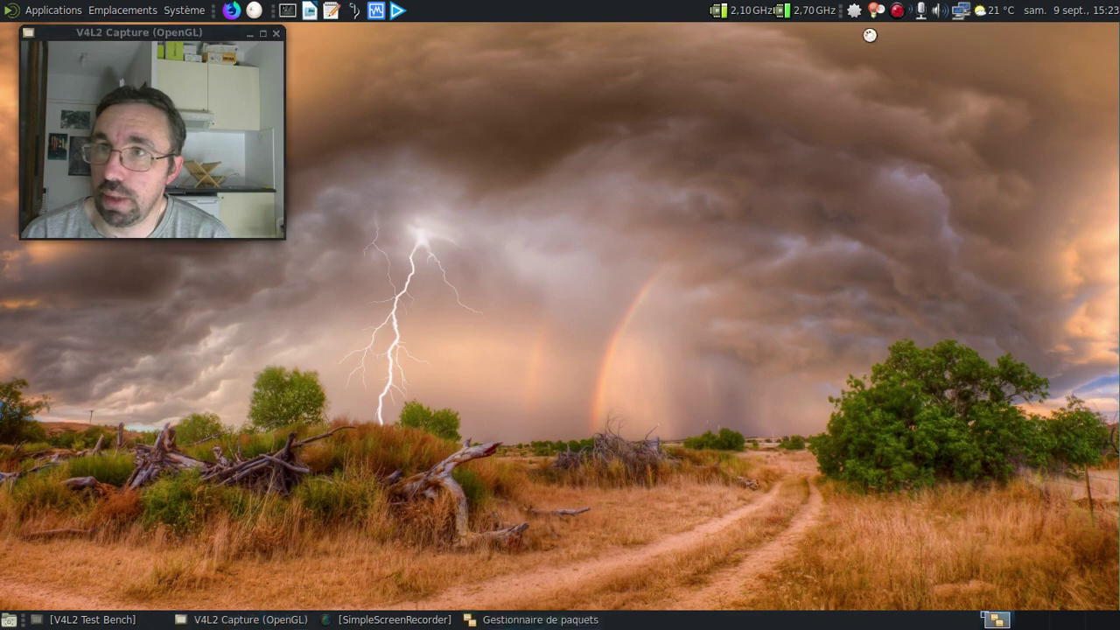
pyautogui.click(683, 72)
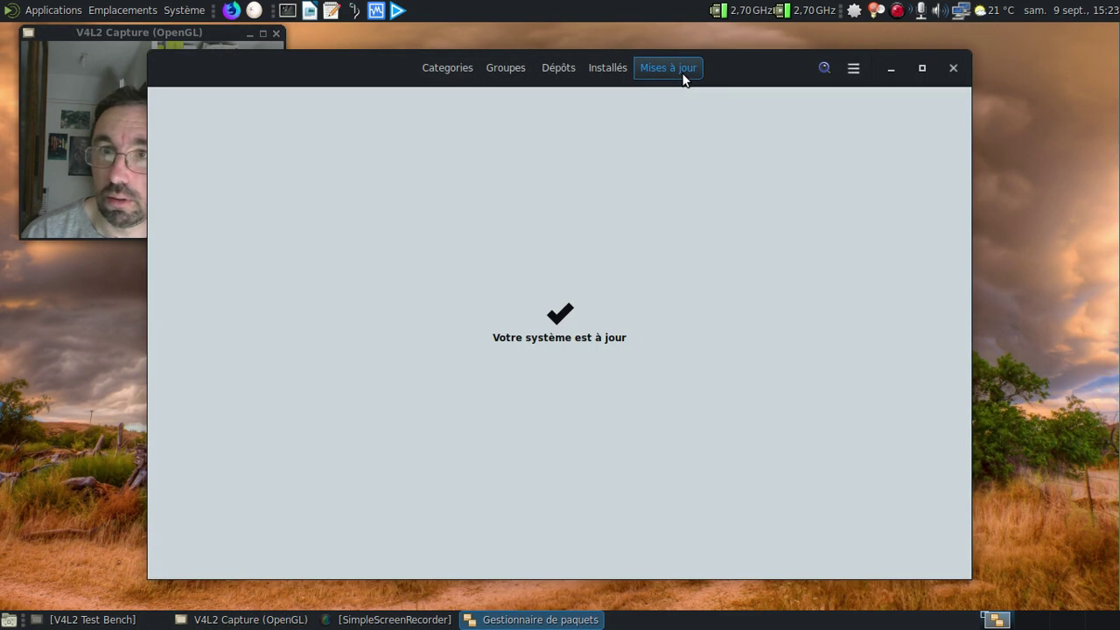
# - Refresh the package databases, clearing the mistyped password and authenticating with the account password
pyautogui.click(853, 70)
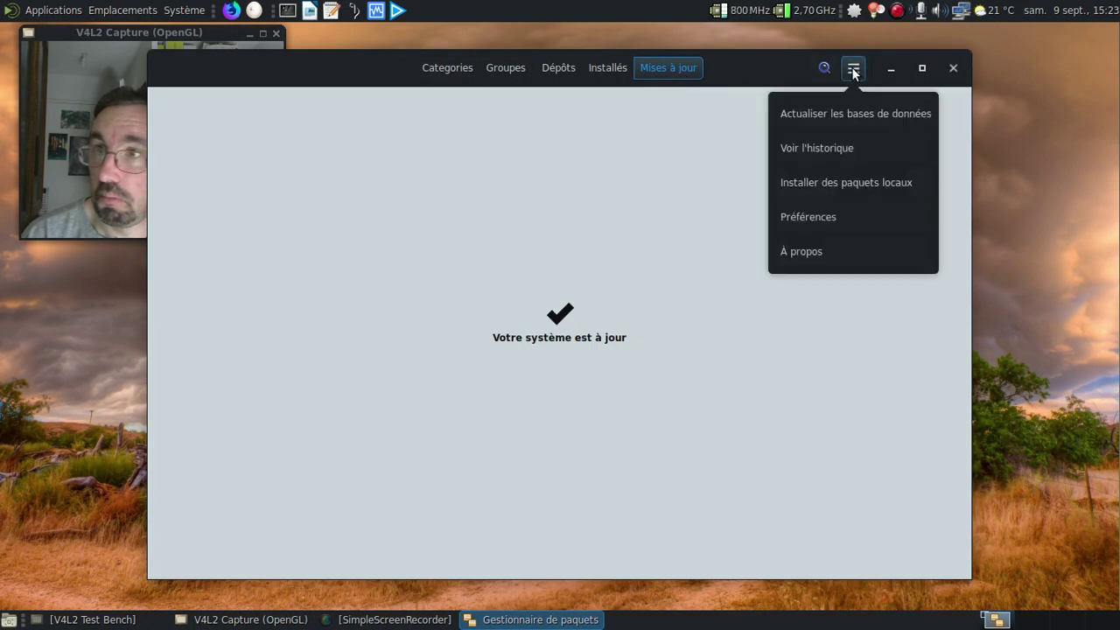
pyautogui.click(844, 114)
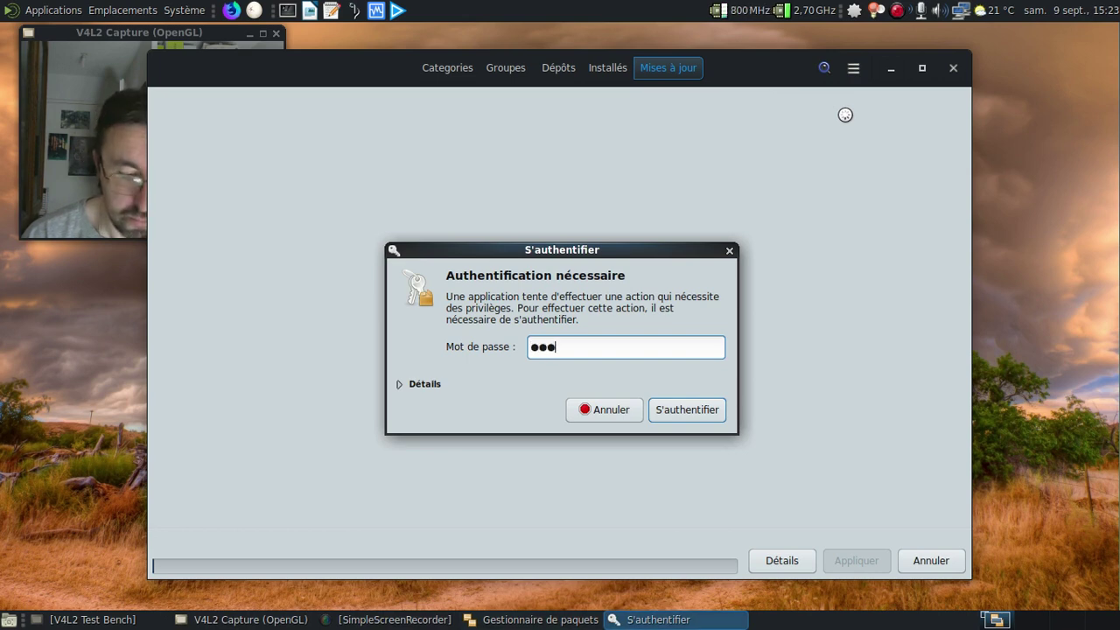
pyautogui.press('BackSpace')
pyautogui.press('BackSpace')
pyautogui.press('BackSpace')
pyautogui.press('BackSpace')
pyautogui.press('BackSpace')
pyautogui.write('a')
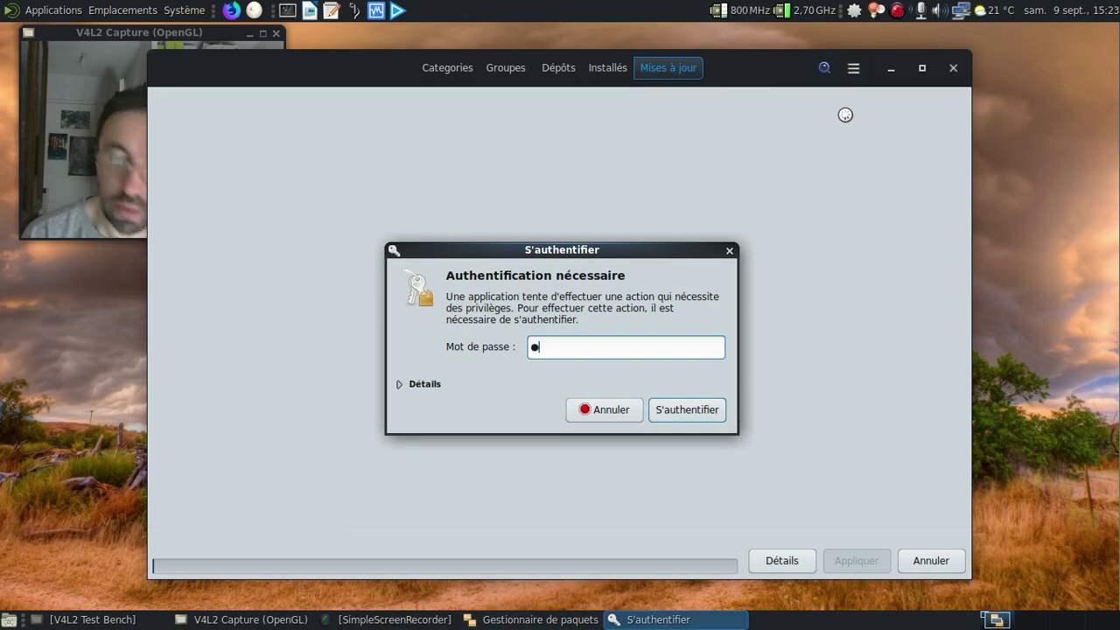
pyautogui.press('Return')
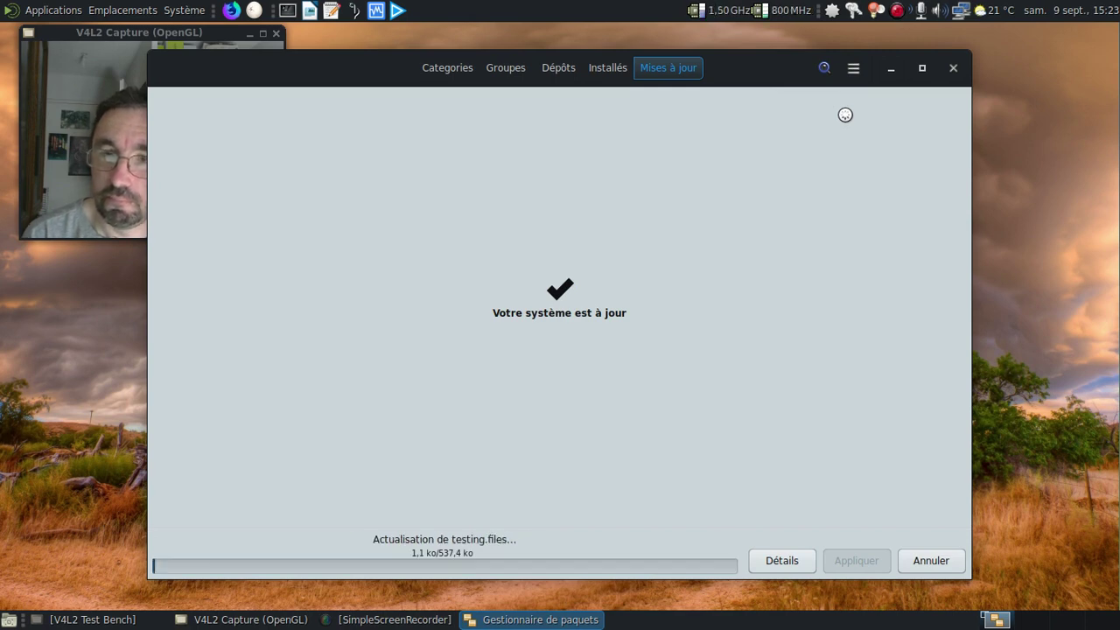
# - View the details of the database refresh, return to the updates view, and close the package manager
pyautogui.click(792, 562)
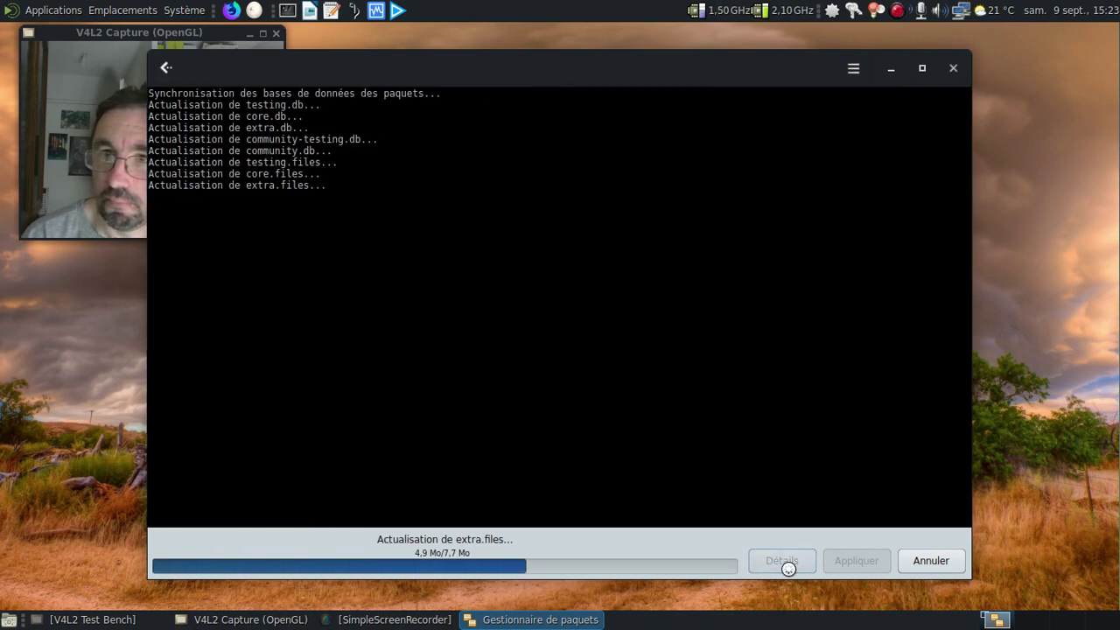
pyautogui.click(169, 69)
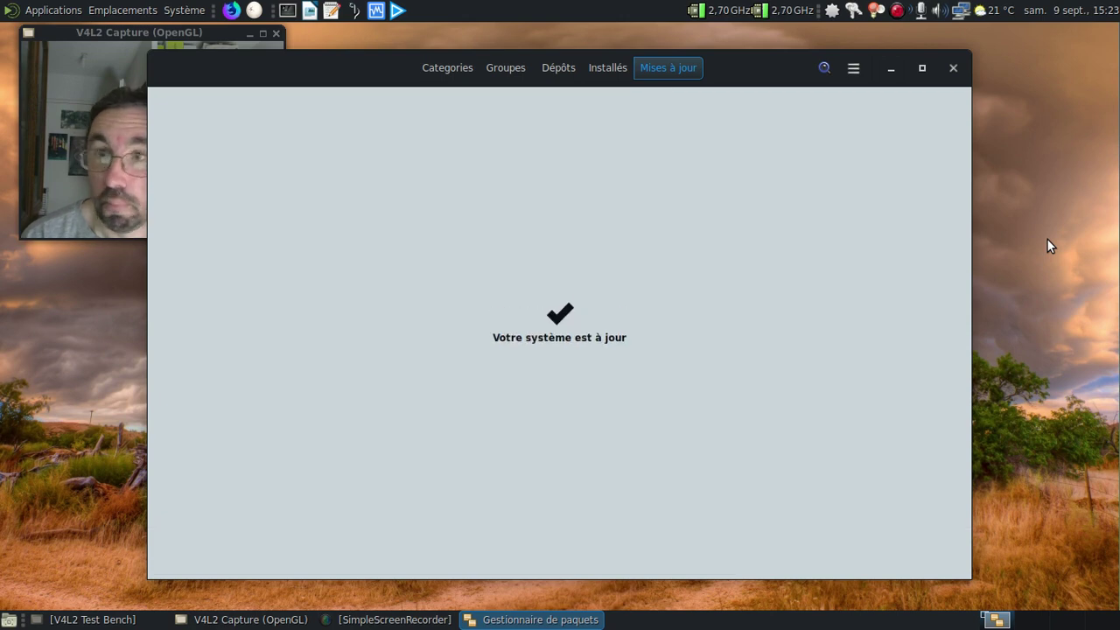
pyautogui.click(953, 69)
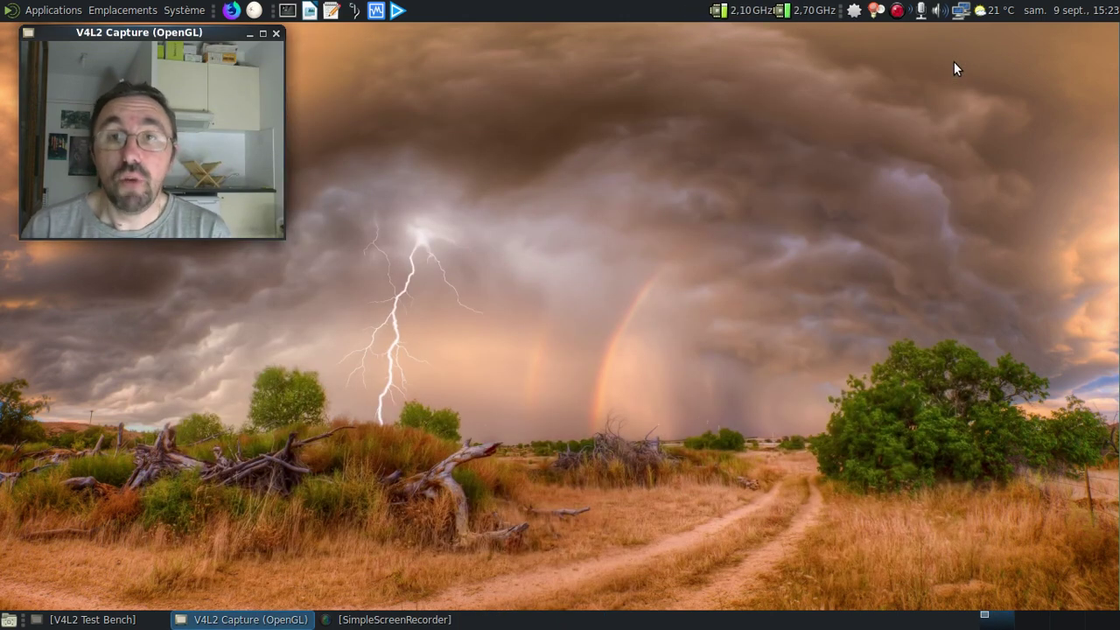